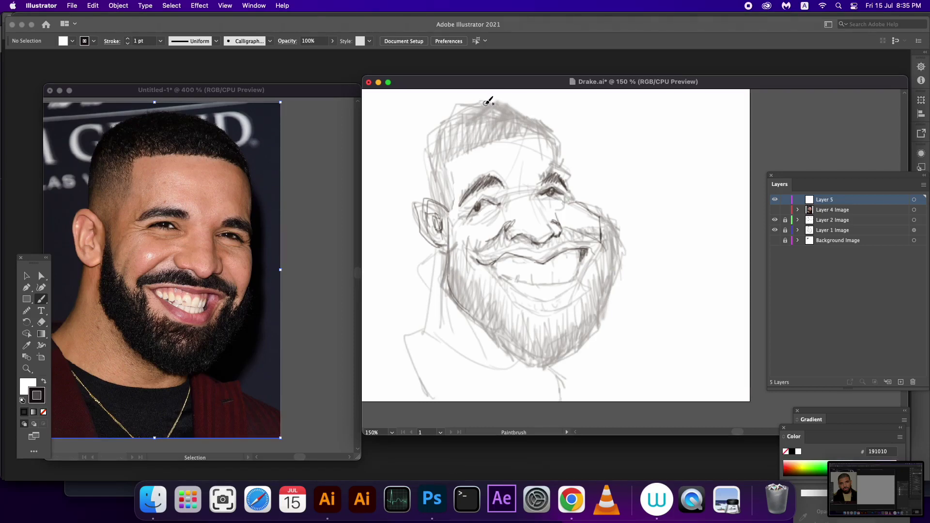
Step: Ink the curve along the back of the head and the ear with its inner line
left_click_drag(475, 111, 435, 200)
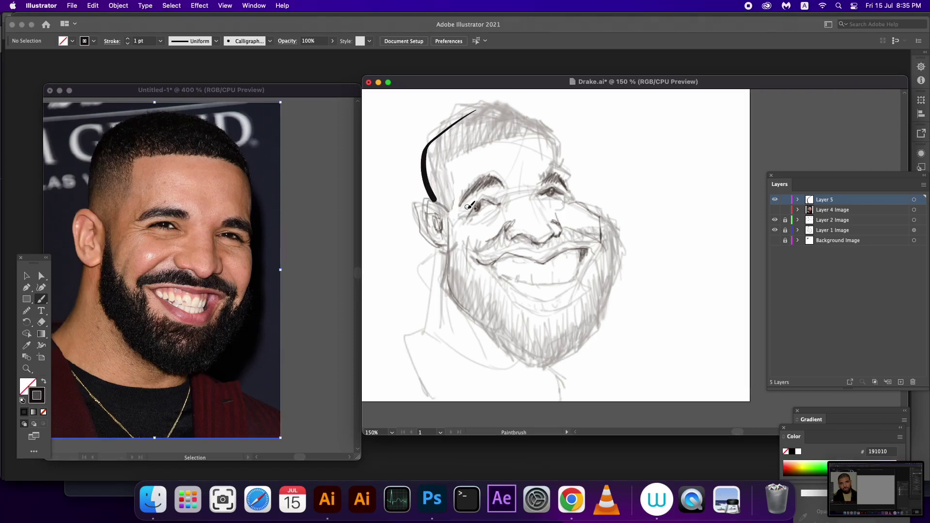
mouse_move(449, 207)
left_mouse_down()
mouse_move(427, 241)
mouse_move(445, 251)
left_mouse_up()
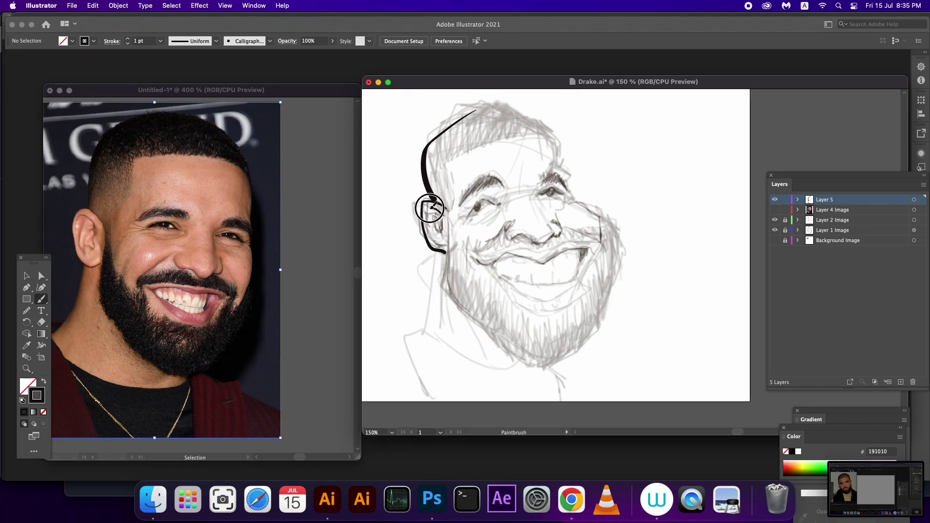
mouse_move(430, 208)
left_mouse_down()
mouse_move(437, 235)
mouse_move(442, 230)
left_mouse_up()
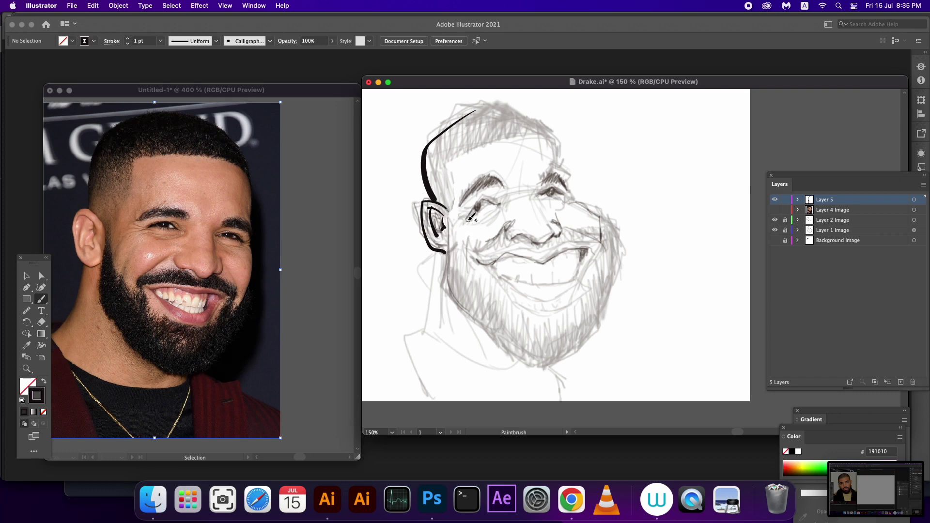
Step: Ink the left eye's upper line and pupil, undoing the arched right-eye stroke
mouse_move(469, 219)
left_mouse_down()
mouse_move(481, 201)
mouse_move(499, 204)
left_mouse_up()
left_click_drag(480, 213, 478, 207)
mouse_move(538, 195)
left_mouse_down()
mouse_move(560, 186)
mouse_move(574, 195)
mouse_move(536, 195)
mouse_move(562, 197)
mouse_move(554, 194)
left_mouse_up()
key("super+z")
key("super+z")
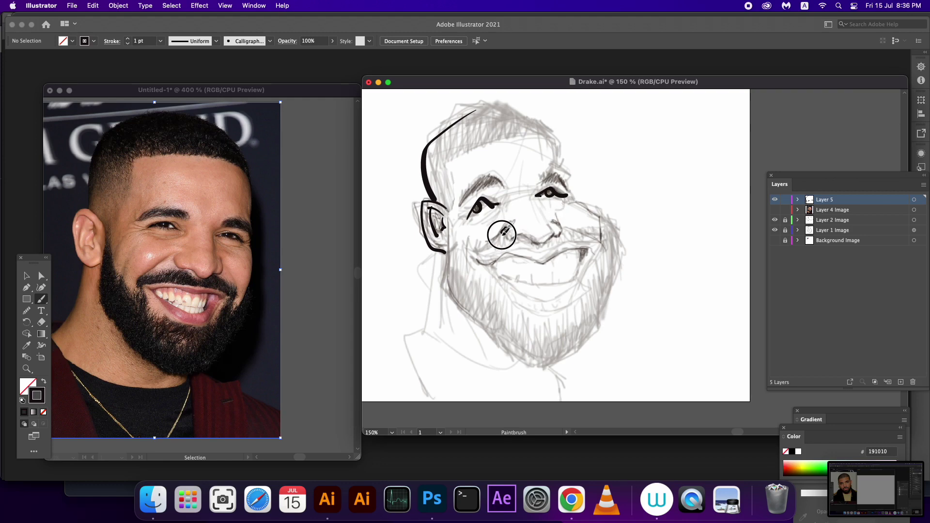
Step: Ink both nostrils, redrawing the right nostril after undoing a thick stroke
mouse_move(506, 227)
left_mouse_down()
mouse_move(505, 237)
mouse_move(529, 239)
left_mouse_up()
left_click_drag(536, 237, 553, 232)
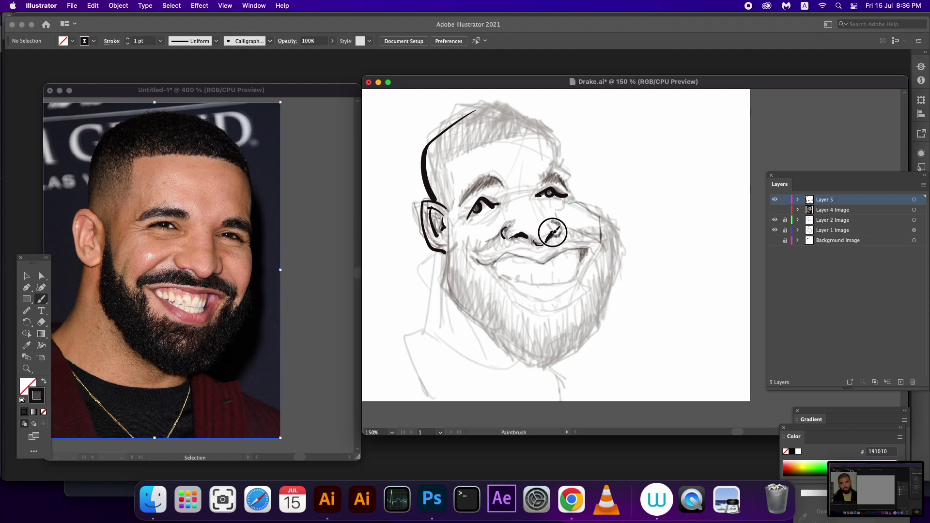
key("cmd+z")
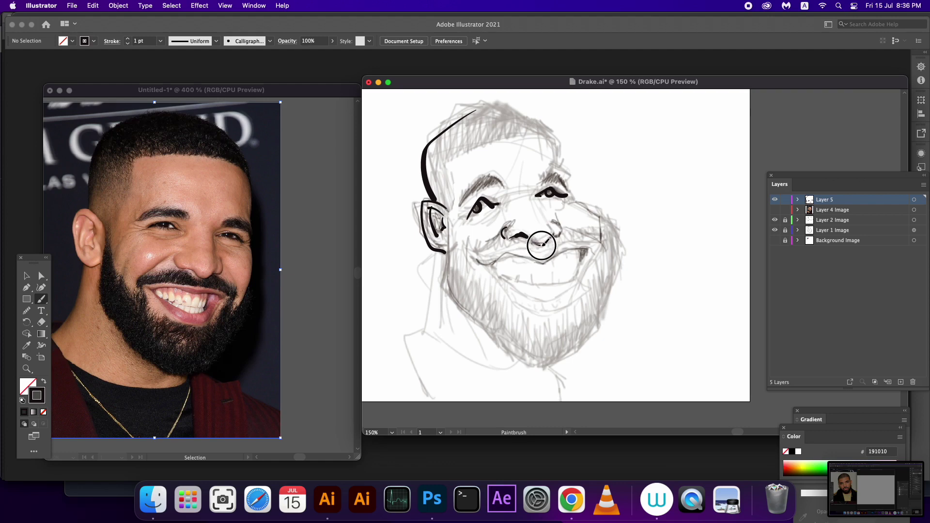
mouse_move(537, 244)
left_mouse_down()
mouse_move(566, 235)
mouse_move(550, 219)
mouse_move(575, 238)
left_mouse_up()
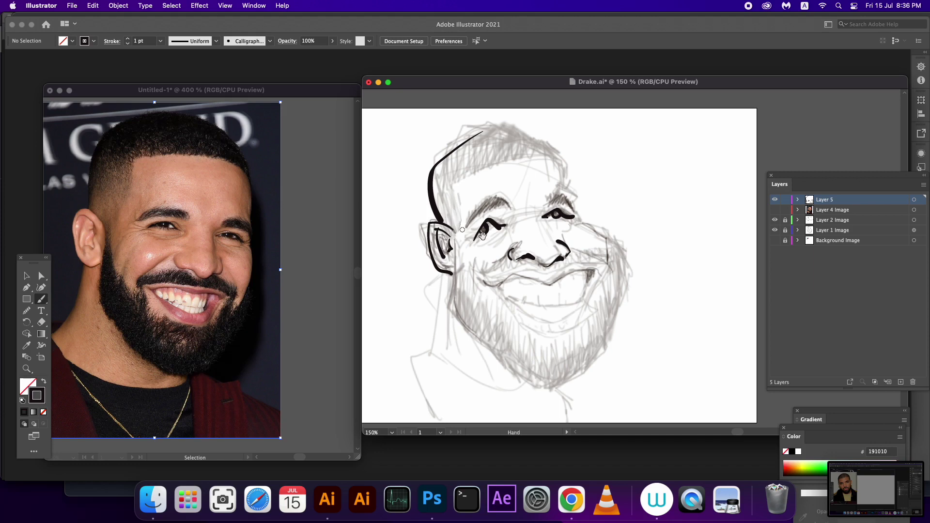
Step: Ink the line from the crown above the right eye and bold left and right eyebrows
left_click_drag(478, 138, 570, 162)
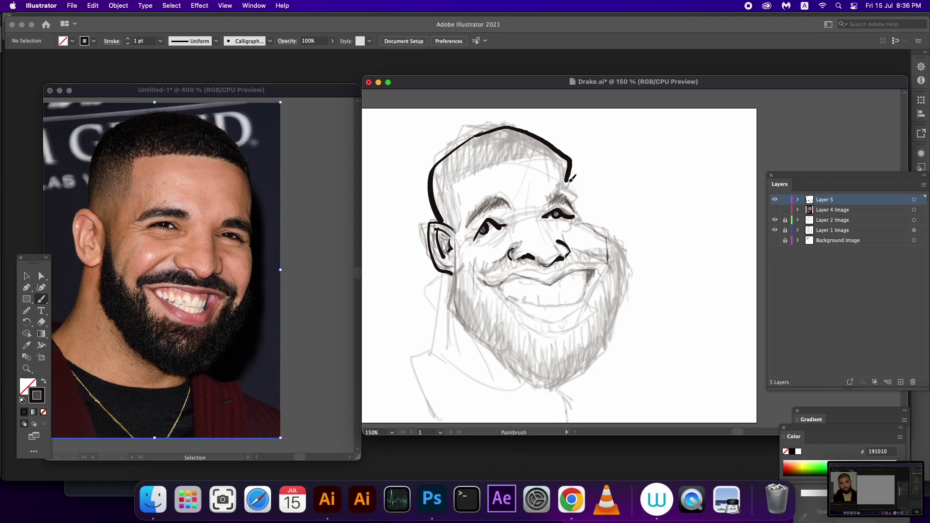
key("super+z")
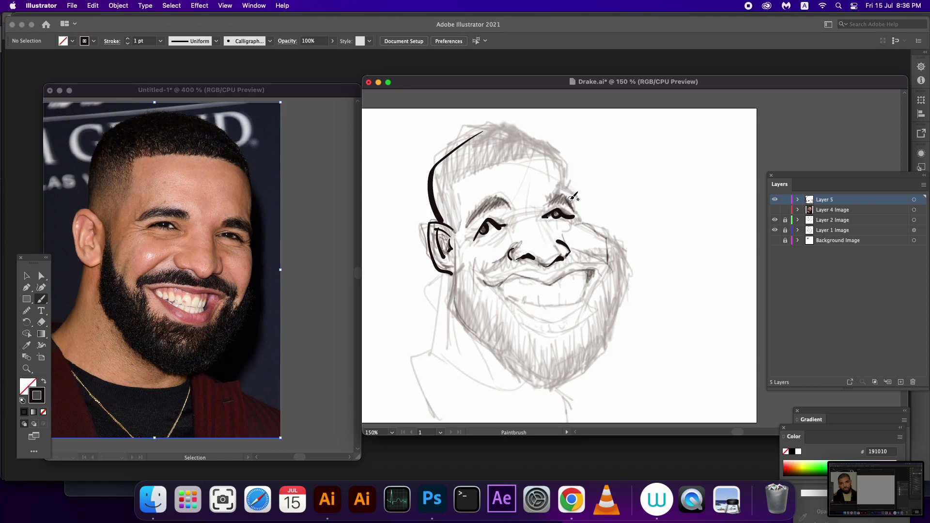
mouse_move(573, 196)
left_mouse_down()
mouse_move(577, 189)
mouse_move(544, 172)
mouse_move(565, 155)
mouse_move(500, 125)
mouse_move(478, 134)
left_mouse_up()
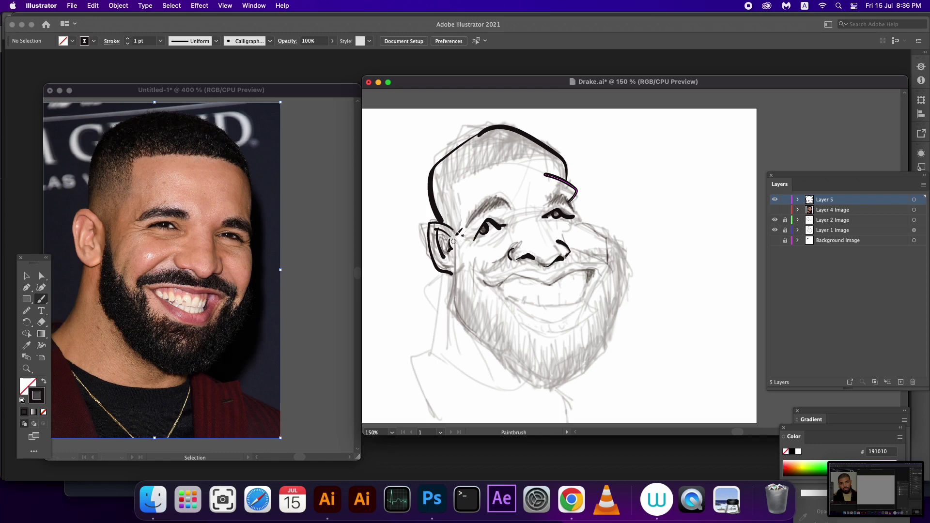
left_click_drag(464, 231, 503, 200)
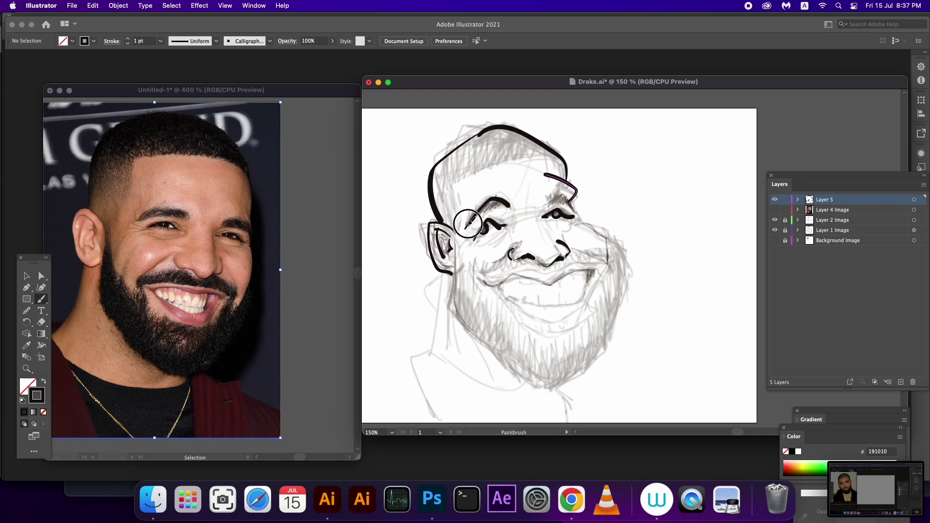
left_click_drag(466, 228, 509, 205)
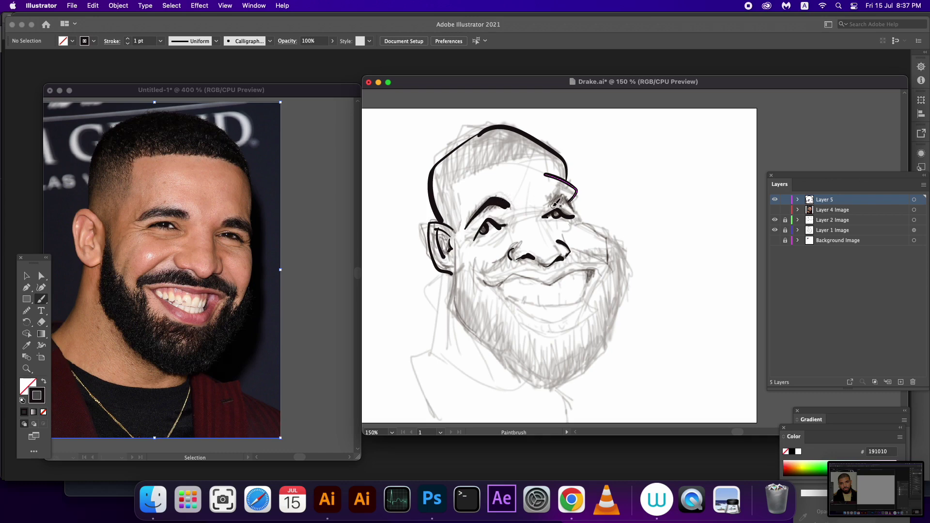
left_click_drag(546, 204, 579, 211)
Step: Ink the smile line with its right corner mark and the jaw from chin up the right cheek
left_click_drag(488, 286, 508, 279)
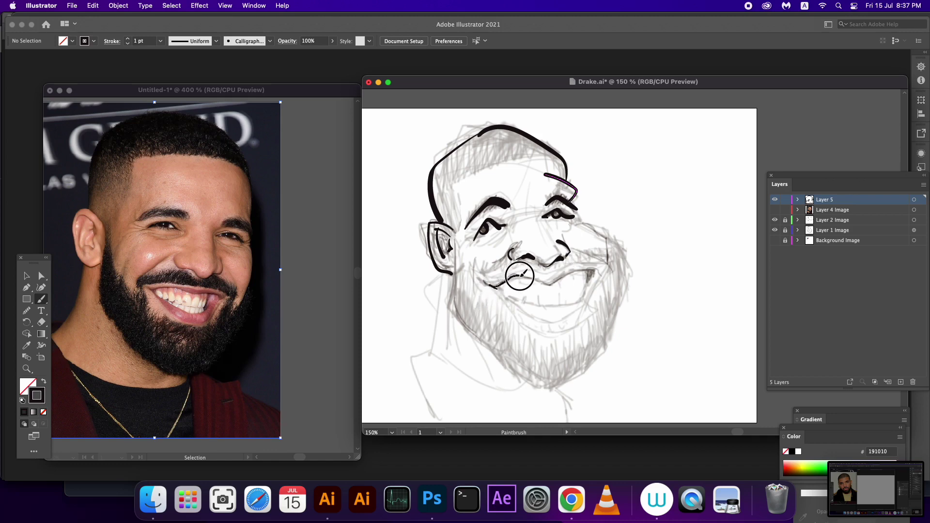
left_click_drag(509, 278, 597, 278)
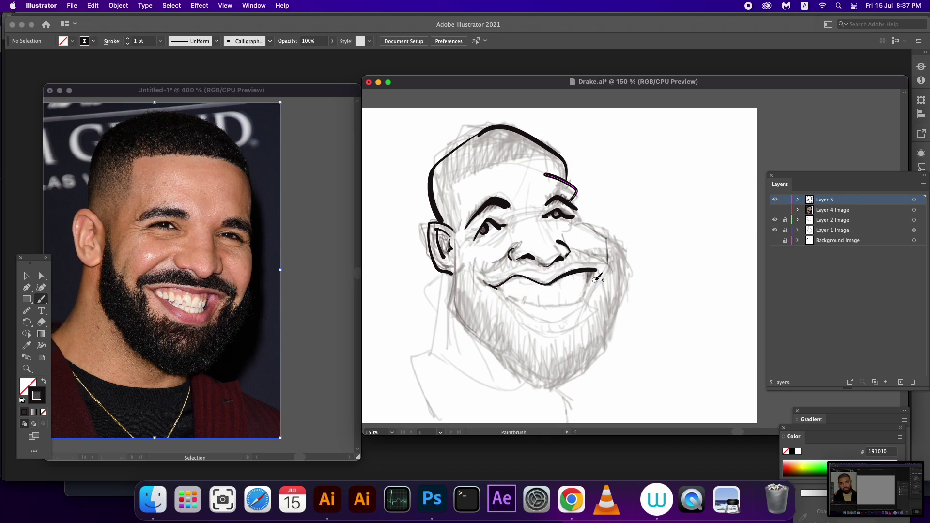
left_click_drag(588, 270, 584, 290)
mouse_move(543, 383)
left_mouse_down()
mouse_move(565, 383)
mouse_move(626, 270)
left_mouse_up()
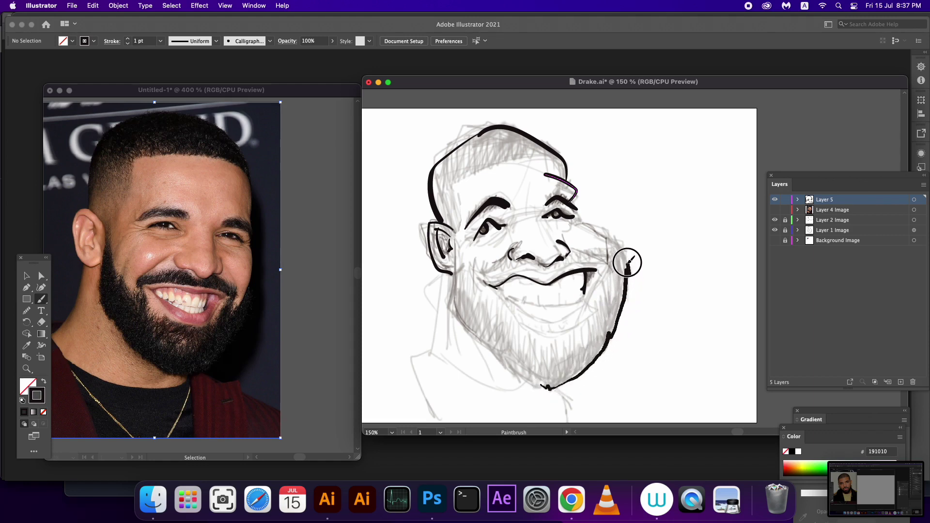
mouse_move(628, 269)
left_mouse_down()
mouse_move(585, 220)
mouse_move(583, 198)
left_mouse_up()
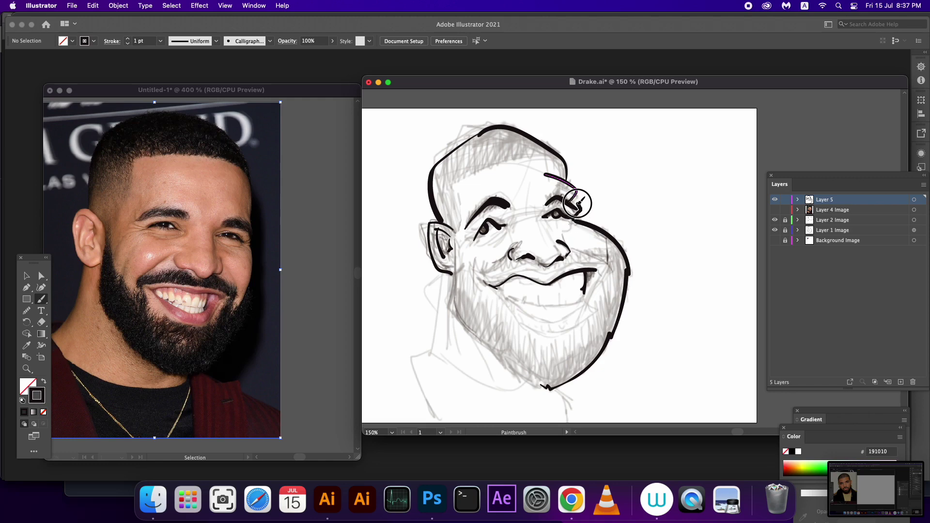
Step: Replace the stroke near the right eye with a redrawn one and thicken the left eyebrow
key("v")
left_click(561, 213)
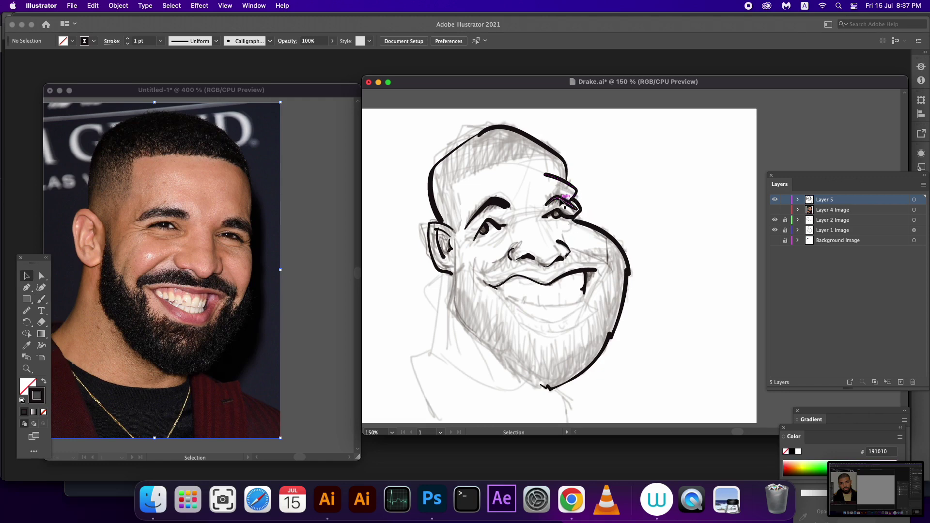
key("Delete")
key("b")
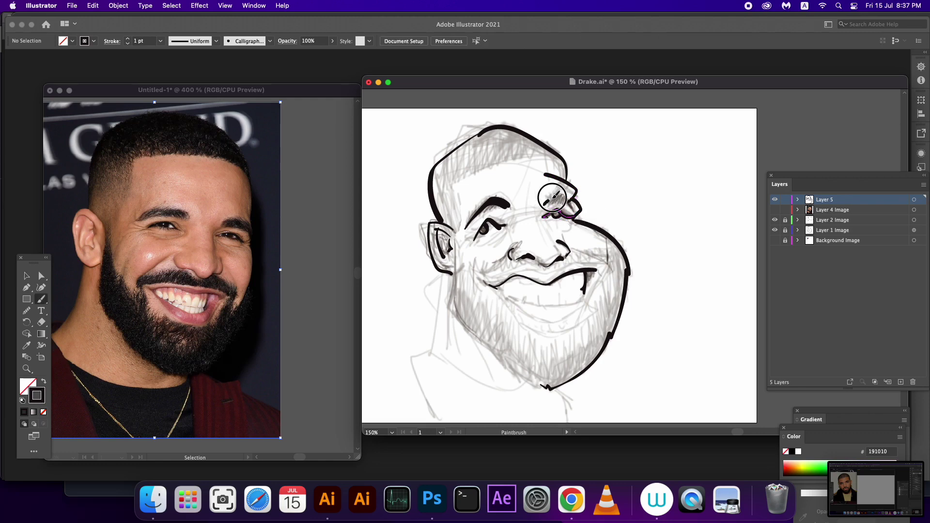
left_click_drag(545, 205, 574, 199)
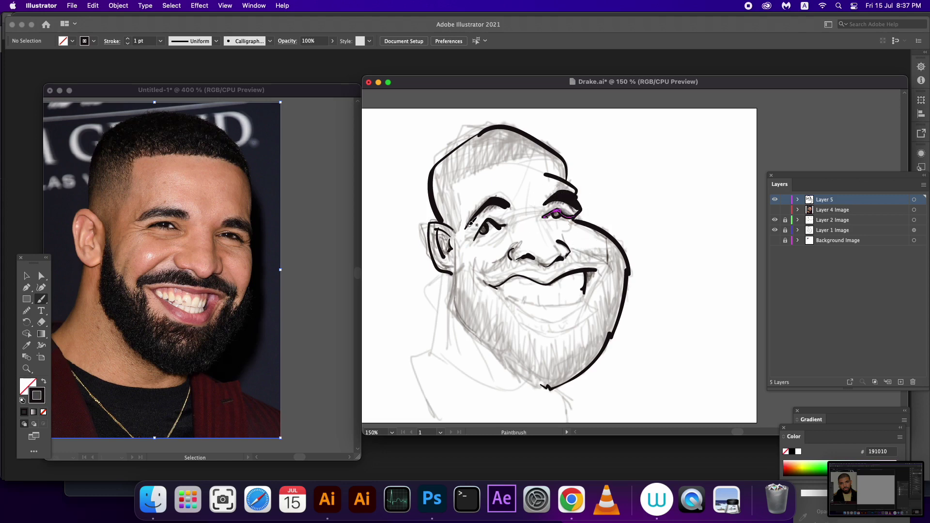
left_click_drag(470, 224, 508, 206)
Step: Add a mark under the lower lip and ink a straighter left jawline below the ear
left_click_drag(555, 306, 579, 303)
left_click_drag(586, 317, 591, 310)
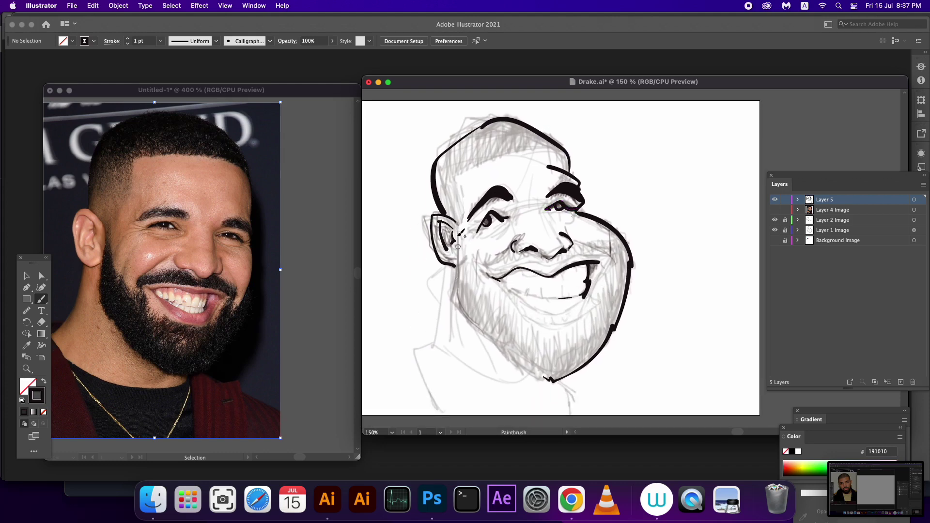
left_click_drag(461, 238, 448, 301)
key("super+z")
mouse_move(460, 238)
left_mouse_down()
mouse_move(456, 301)
mouse_move(552, 380)
mouse_move(607, 319)
left_mouse_up()
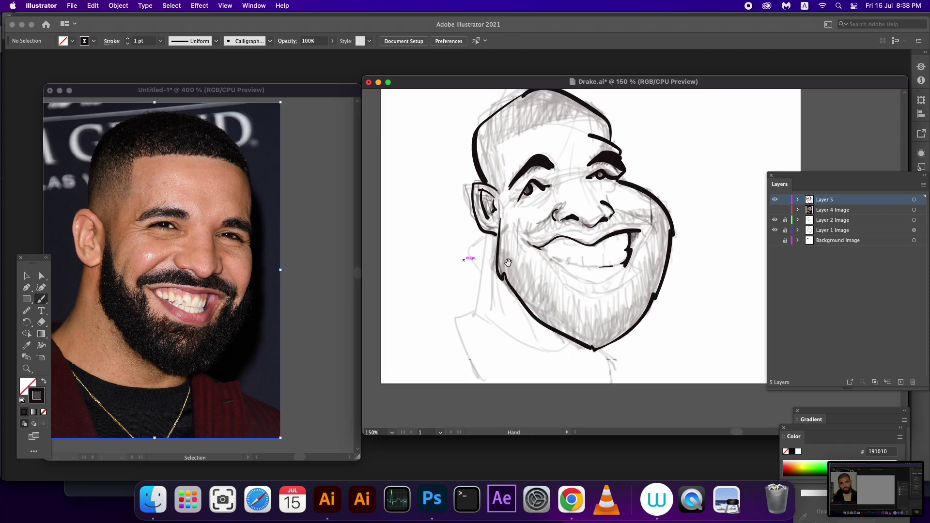
Step: Ink the neck lines, the chin curve and the left shoulder line below the ear
left_click_drag(489, 235, 481, 317)
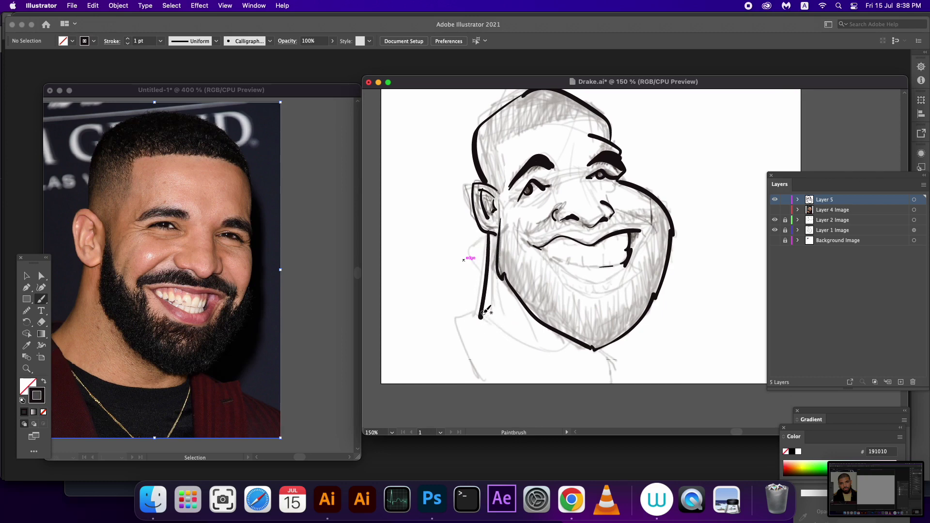
left_click_drag(481, 316, 591, 342)
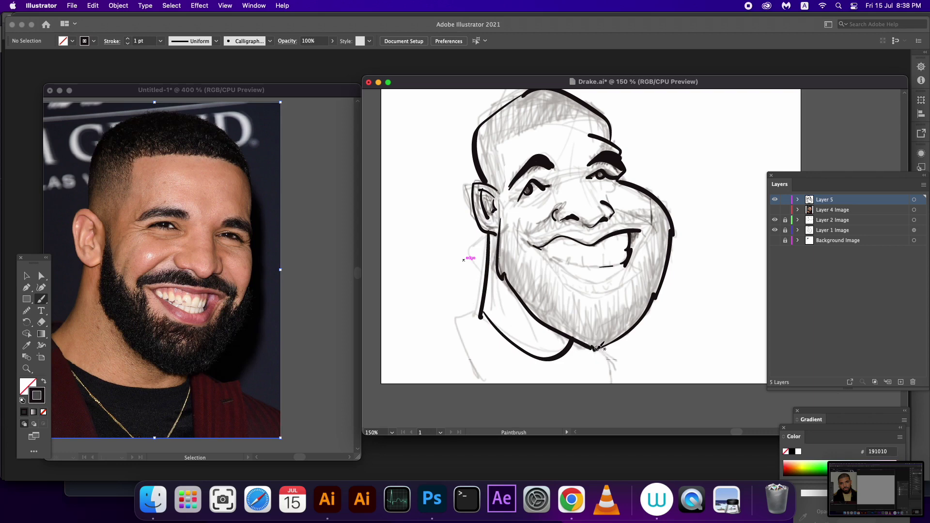
left_click_drag(599, 347, 605, 400)
left_click_drag(482, 308, 489, 415)
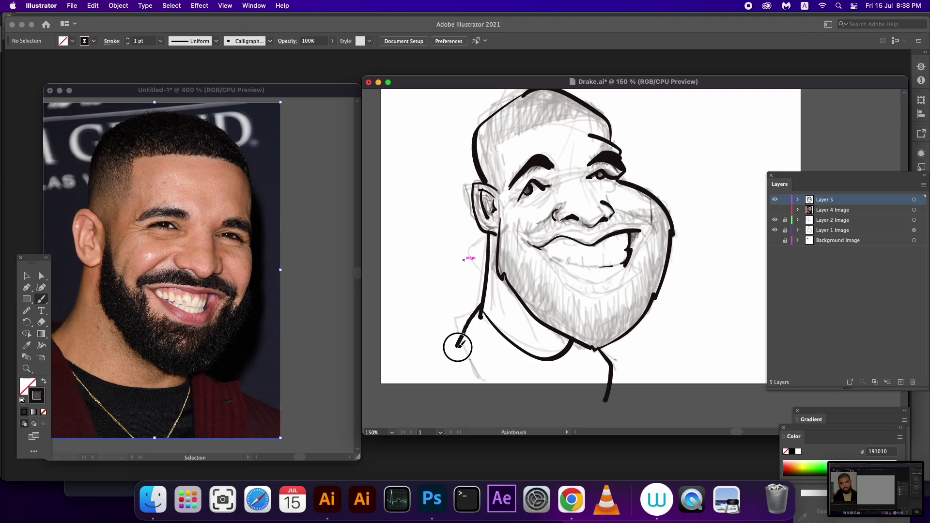
scroll(522, 380, "up", 1)
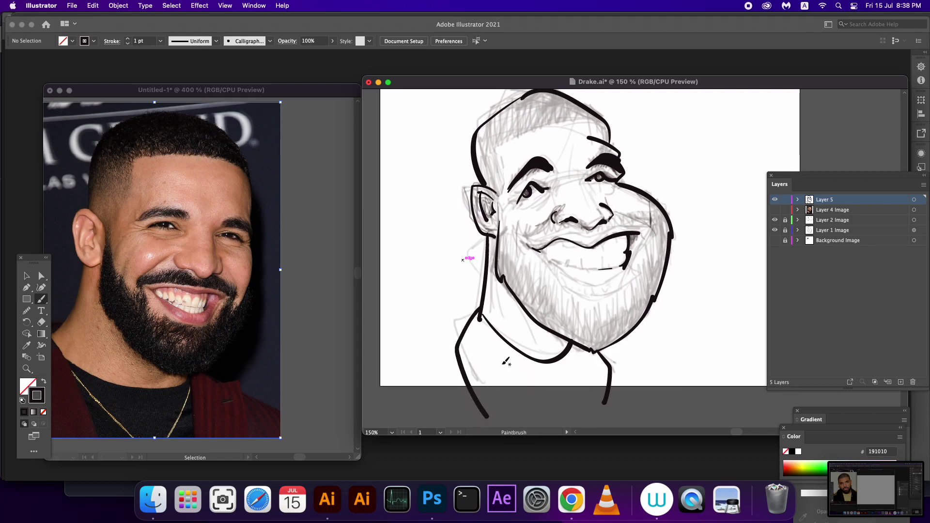
Step: Ink the V-shaped collar lines, join them to the chin, and extend the right collar line down
mouse_move(481, 316)
left_mouse_down()
mouse_move(492, 357)
mouse_move(532, 418)
left_mouse_up()
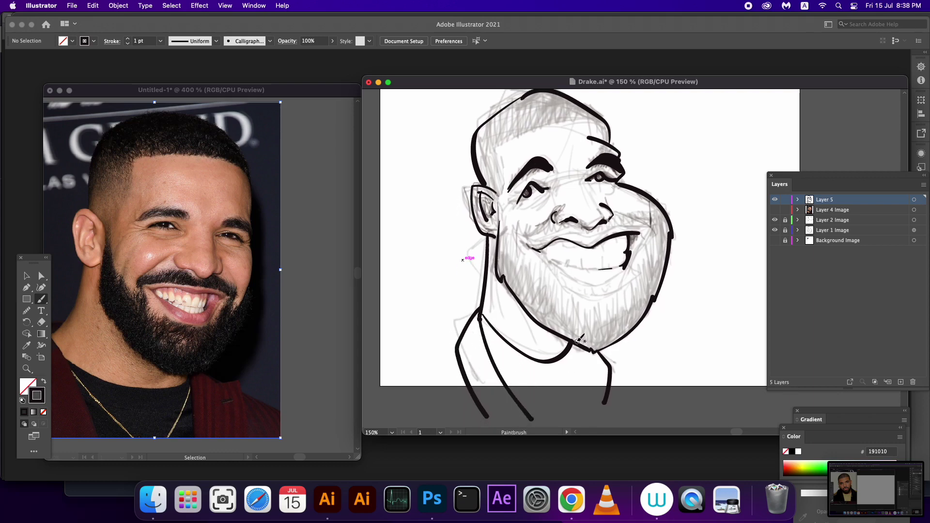
left_click_drag(577, 345, 566, 417)
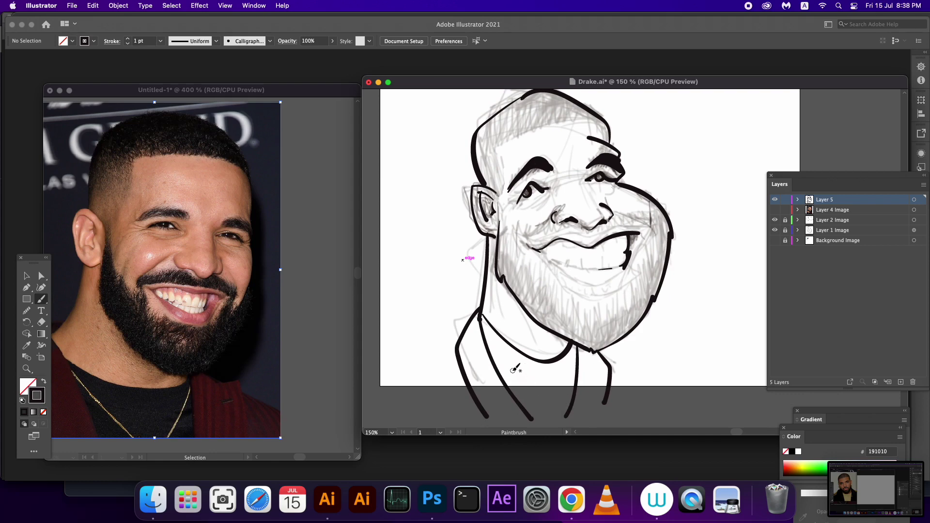
left_click_drag(482, 320, 546, 407)
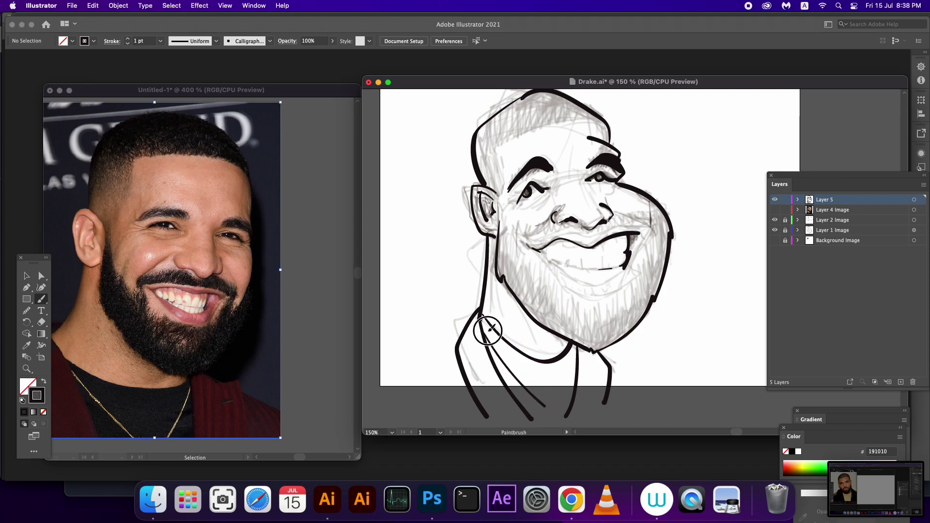
mouse_move(482, 320)
left_mouse_down()
mouse_move(549, 404)
mouse_move(576, 345)
left_mouse_up()
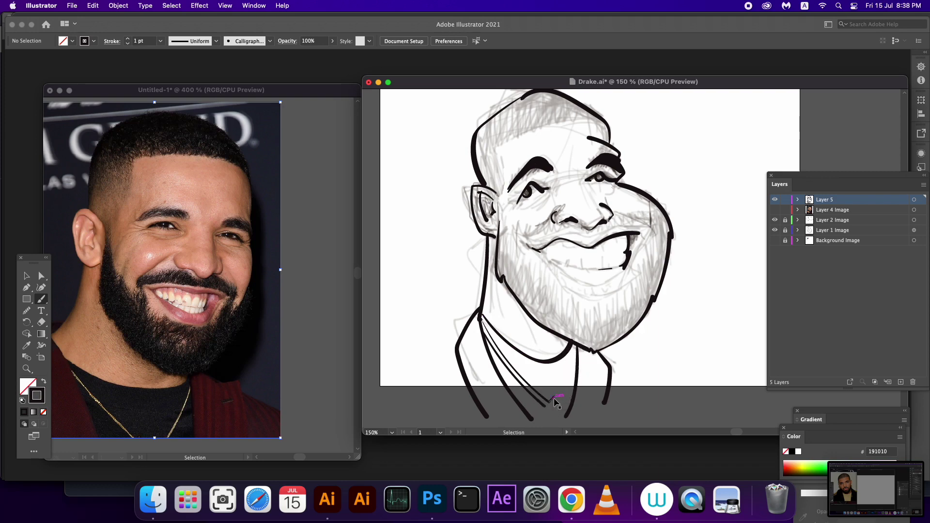
mouse_move(548, 402)
left_mouse_down()
mouse_move(577, 347)
mouse_move(551, 403)
left_mouse_up()
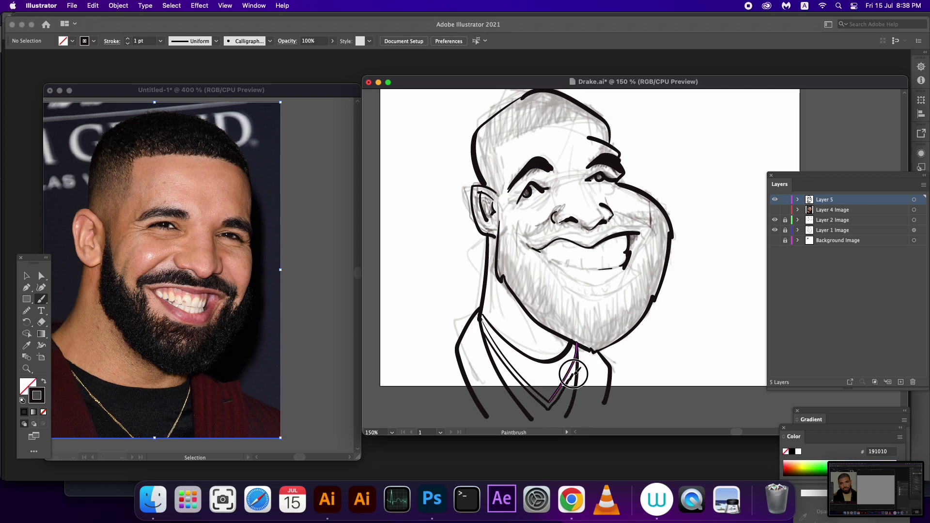
left_click_drag(604, 331, 601, 234)
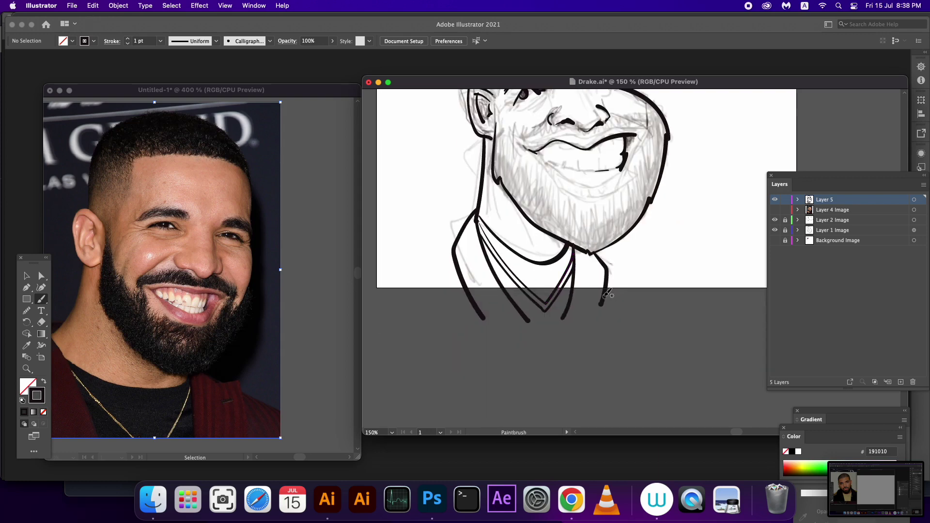
left_click_drag(604, 289, 599, 321)
Step: Draw a horizontal stroke and stretch it into a long line meeting the collar ends
left_click_drag(443, 312, 620, 339)
key("v")
left_click(451, 312)
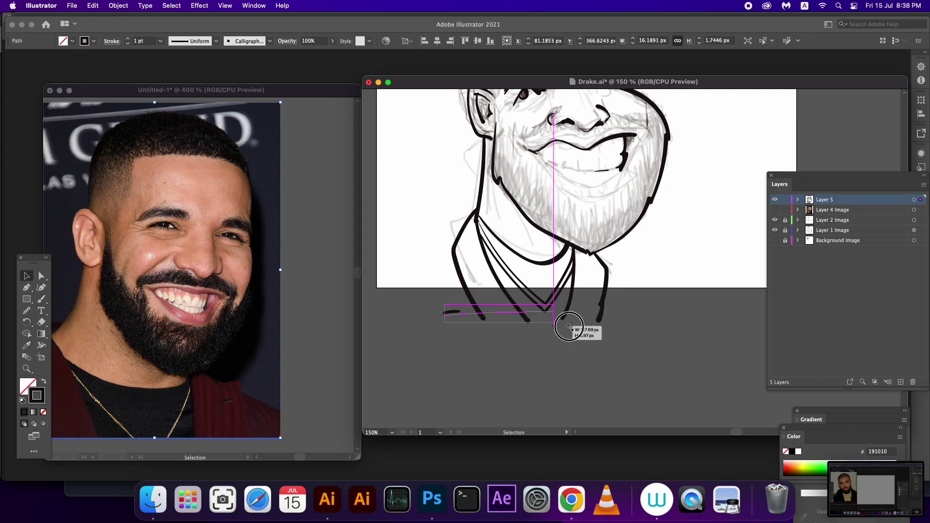
left_click(618, 339)
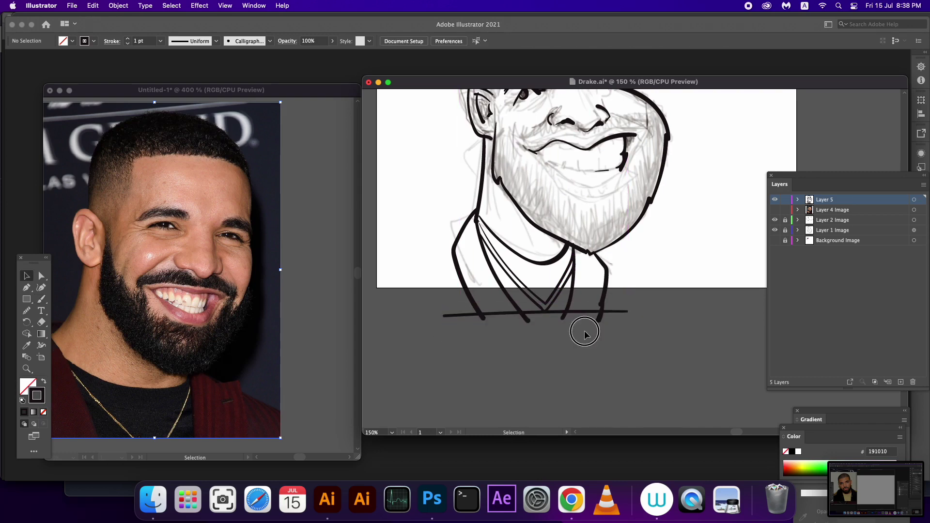
left_click(587, 313)
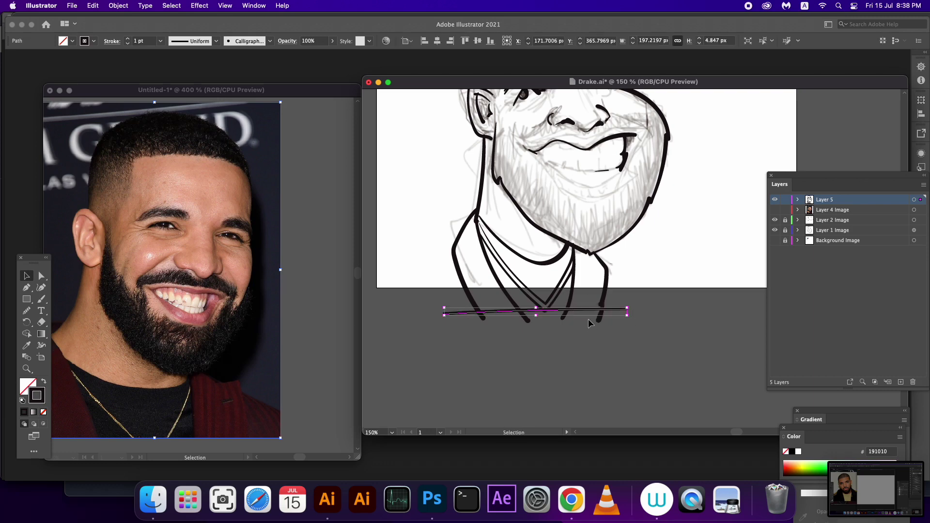
left_click_drag(587, 312, 588, 318)
left_click(586, 341)
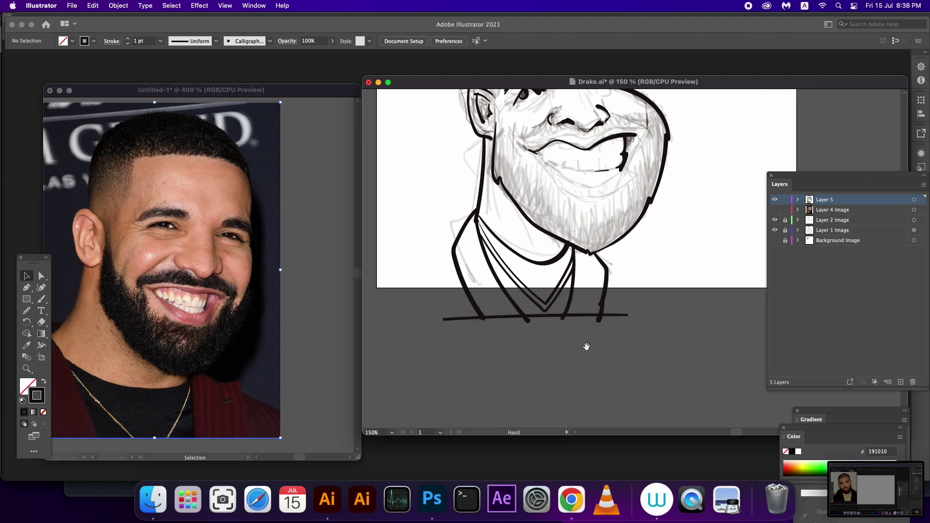
scroll(586, 342, "up", 5)
scroll(586, 343, "up", 3)
scroll(591, 347, "left", 2)
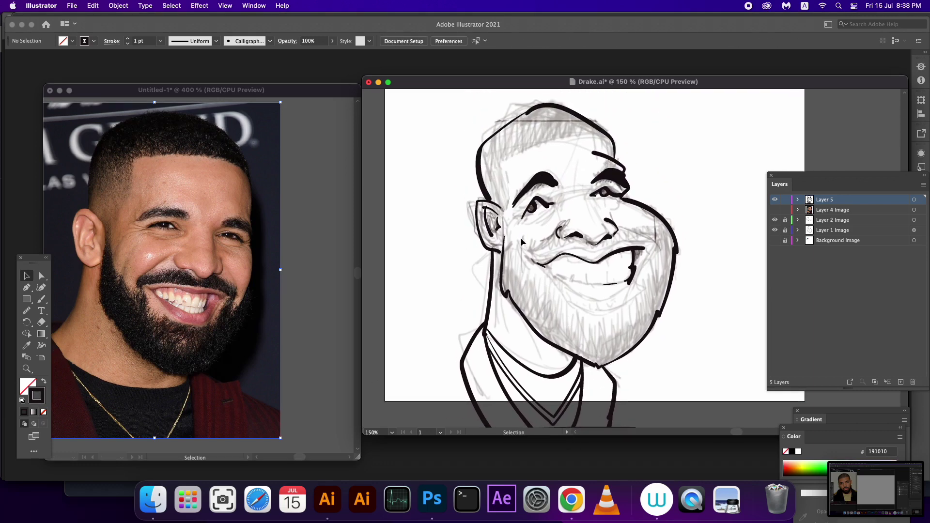
Step: Ink a stroke under the mouth, undoing a stray mark near the right eye
key("b")
left_click_drag(553, 271, 577, 279)
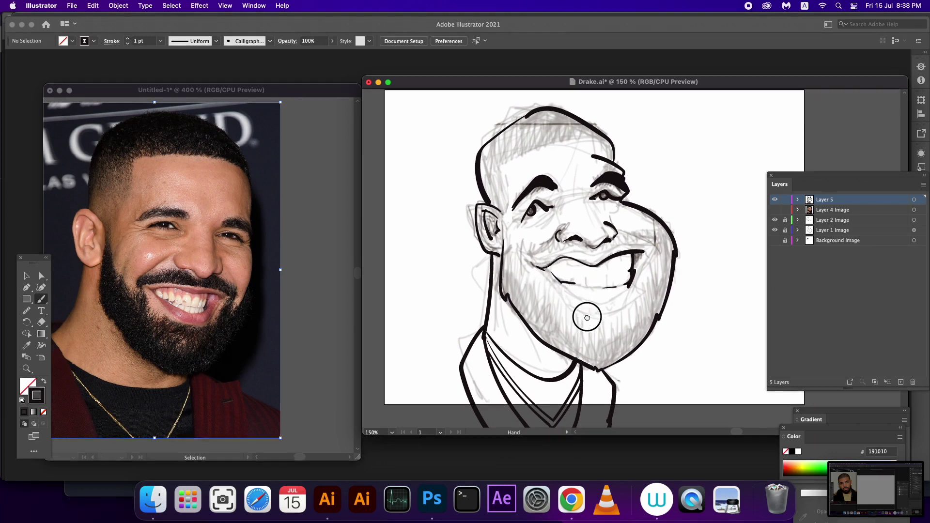
left_click_drag(587, 318, 578, 357)
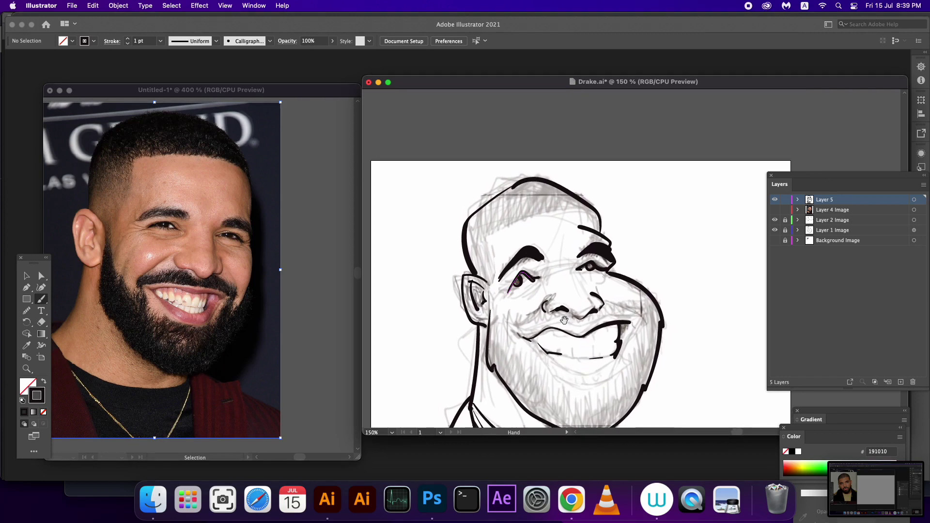
left_click_drag(547, 273, 545, 277)
key("ctrl+z")
Step: Ink the right cheek line, thicken the left upper eyelid and mark the right eye
left_click_drag(633, 304, 644, 321)
left_click_drag(605, 365, 612, 335)
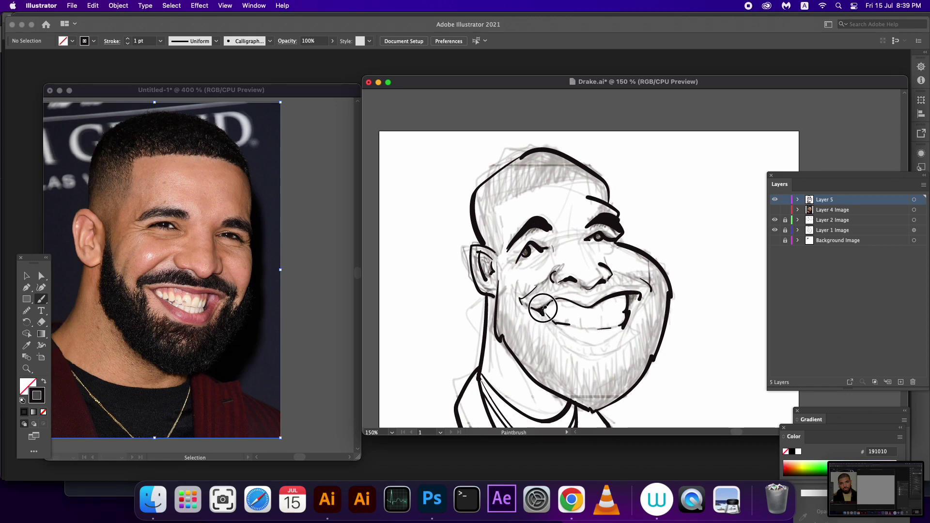
left_click_drag(594, 308, 563, 317)
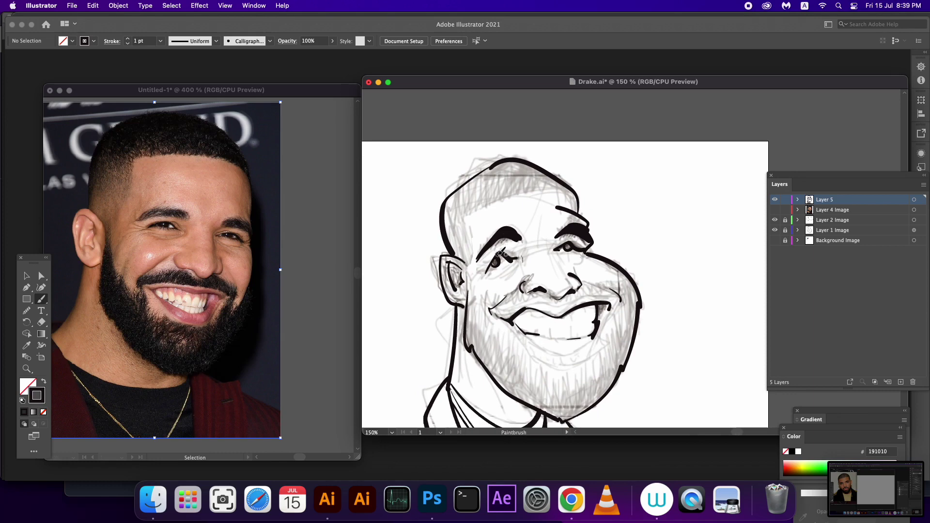
mouse_move(499, 253)
left_mouse_down()
mouse_move(522, 257)
mouse_move(483, 265)
mouse_move(486, 277)
left_mouse_up()
mouse_move(552, 246)
left_mouse_down()
mouse_move(569, 241)
mouse_move(553, 256)
left_mouse_up()
Step: Duplicate Layer 5 as Layer 5 copy, hide the original, and target the copy's artwork
mouse_move(588, 355)
left_mouse_down()
mouse_move(594, 320)
mouse_move(595, 340)
left_mouse_up()
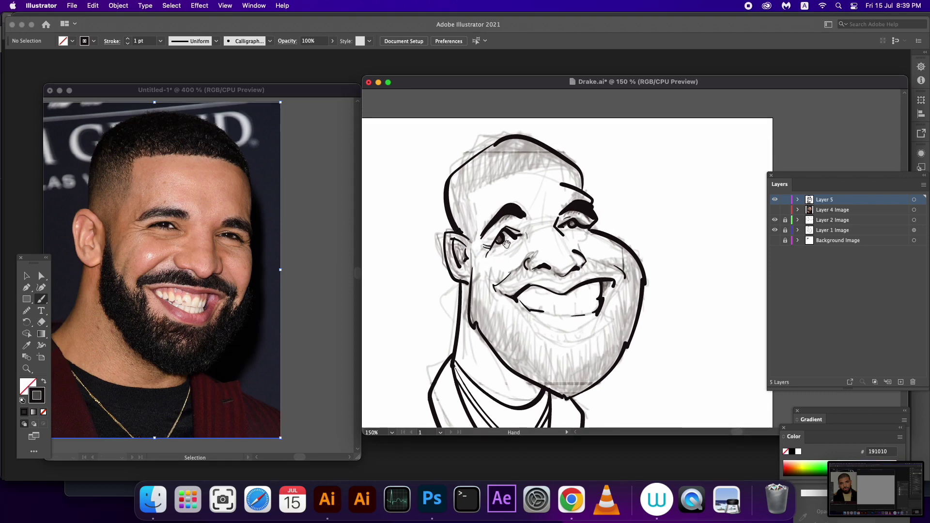
mouse_move(538, 333)
left_mouse_down()
mouse_move(542, 237)
mouse_move(552, 375)
left_mouse_up()
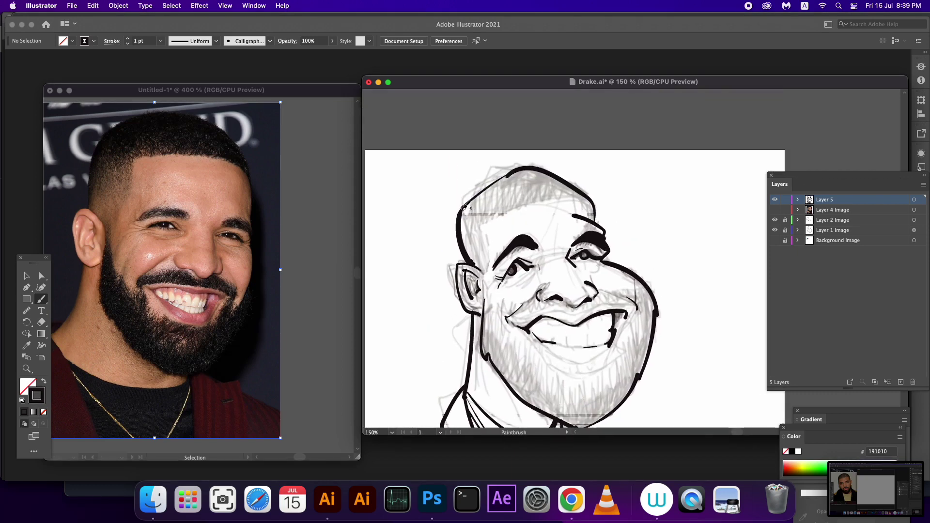
scroll(513, 233, "down", 3)
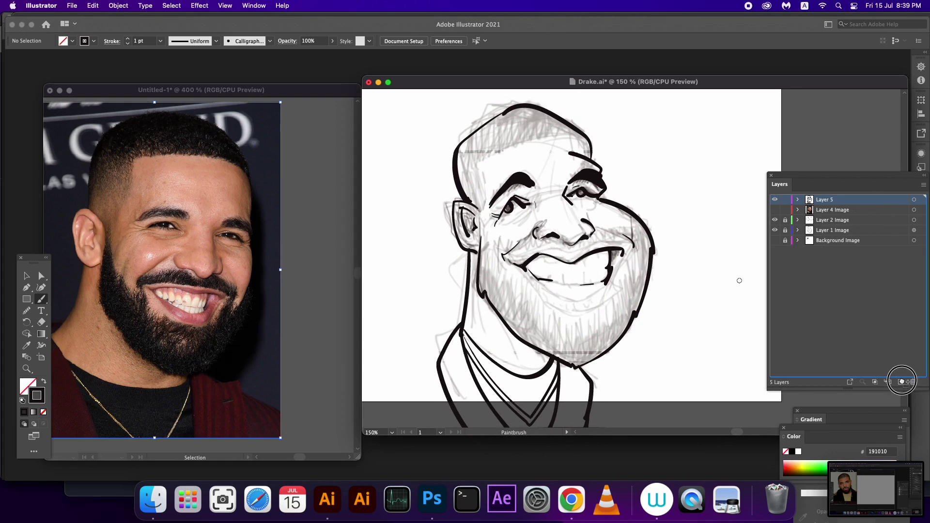
left_click_drag(866, 206, 900, 381)
left_click(776, 210)
left_click(921, 199)
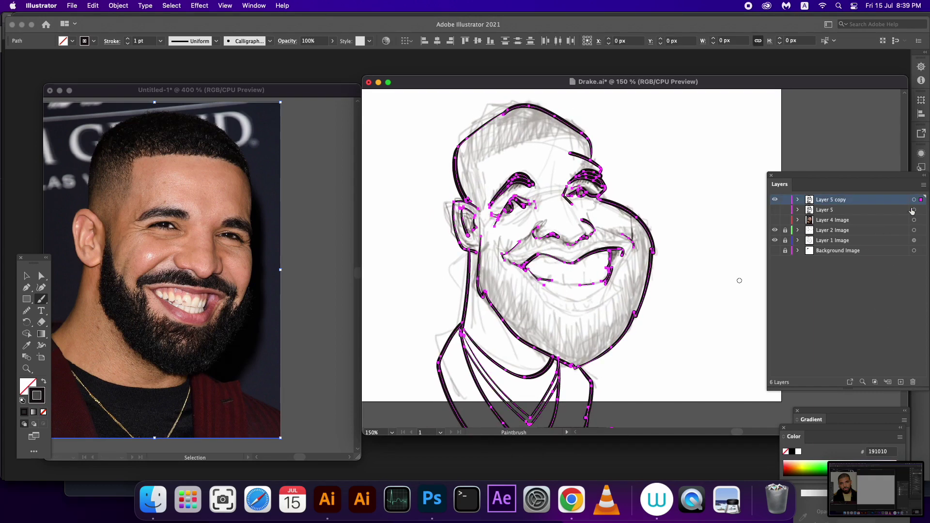
Step: Outline all Layer 5 copy strokes with Object > Path > Outline Stroke and merge them using Pathfinder Unite
left_click(118, 5)
mouse_move(115, 249)
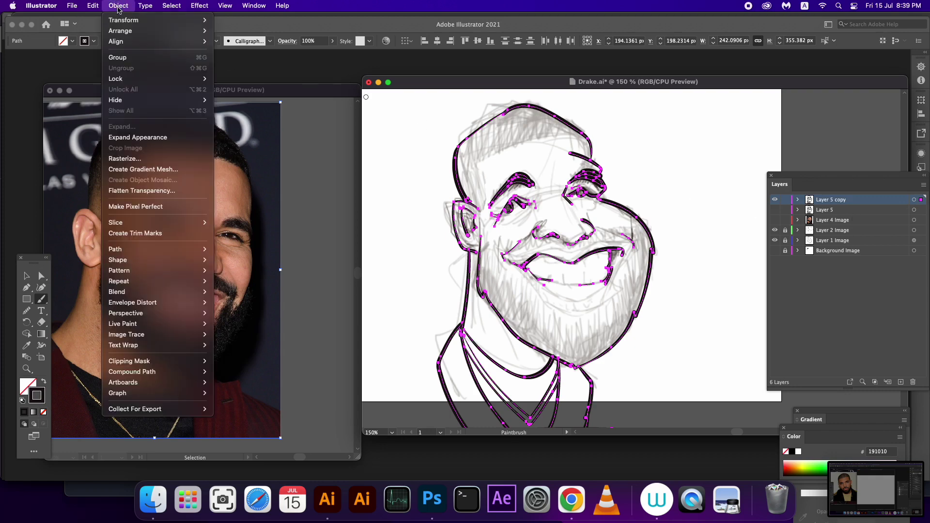
left_click(238, 276)
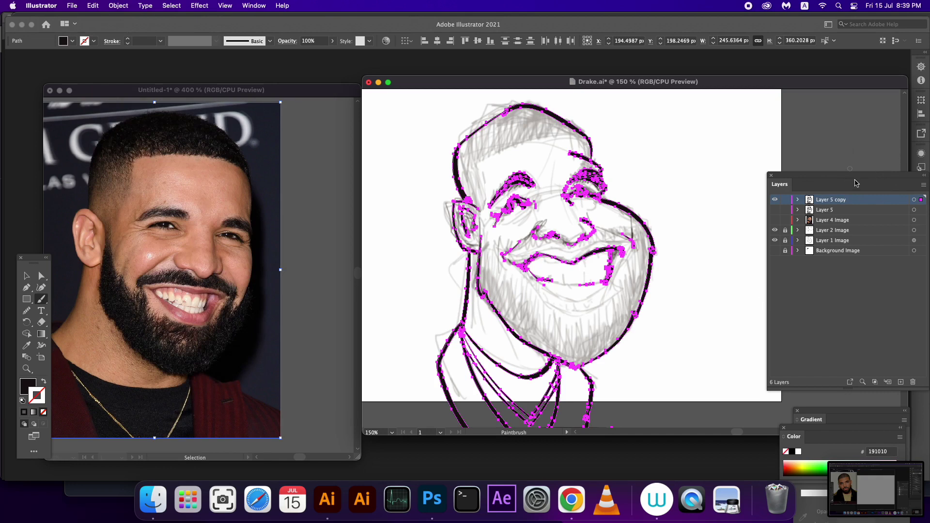
left_click_drag(868, 183, 841, 133)
left_click(921, 345)
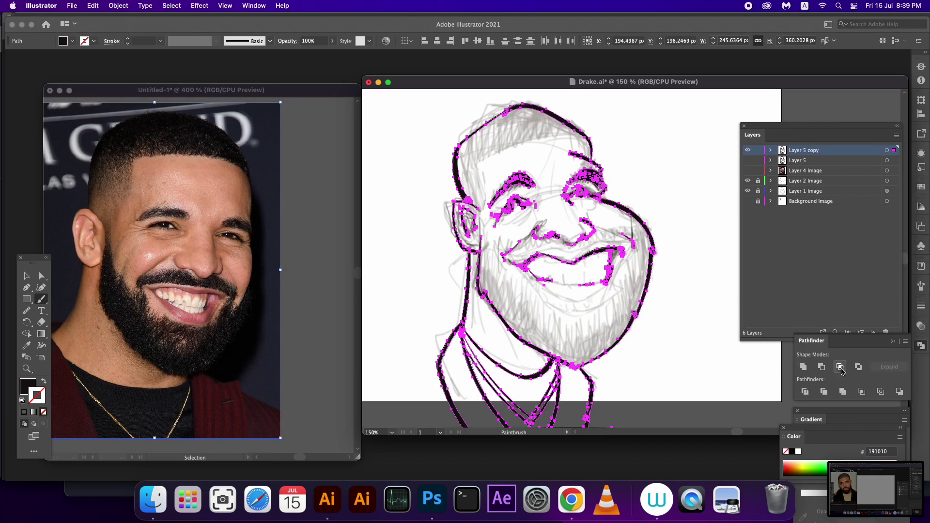
left_click(803, 367)
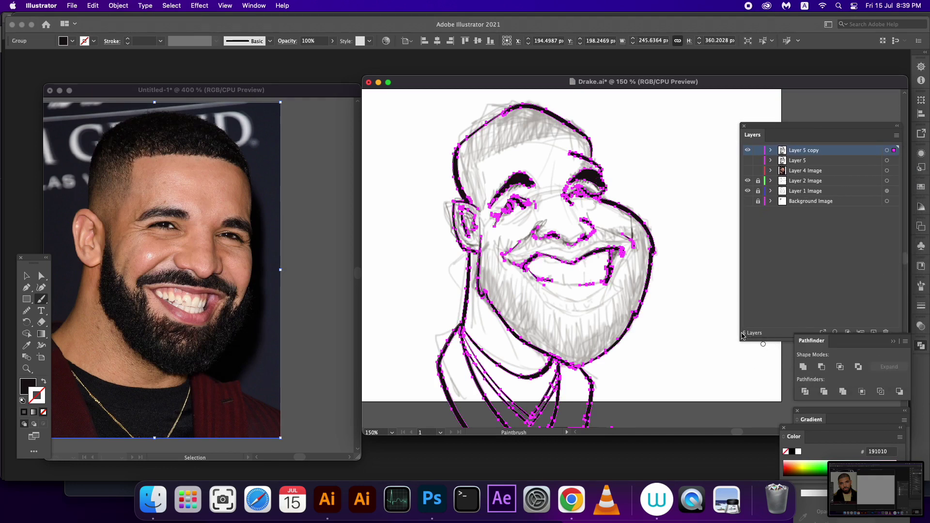
left_click_drag(510, 332, 530, 257)
key("super+equal")
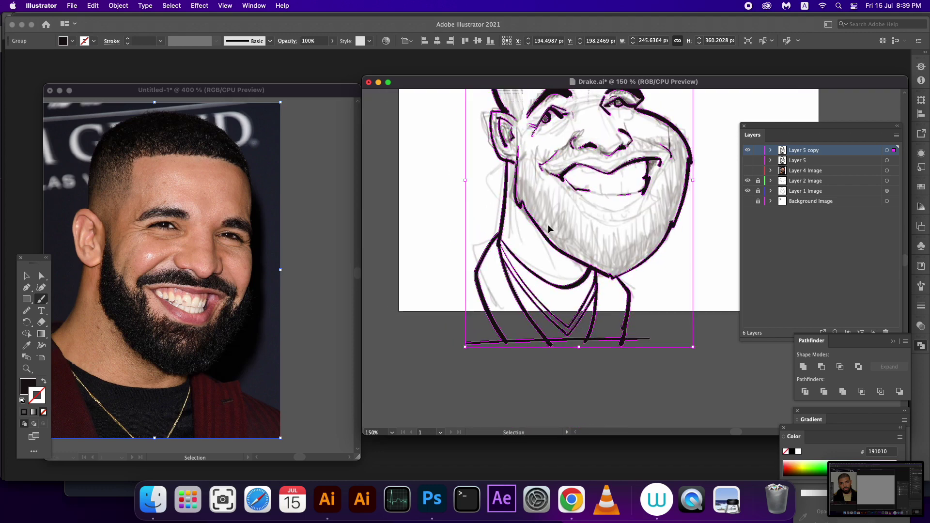
Step: Redraw the collar's lower-left corner to trim the bottom line's stray left stub
scroll(536, 260, "down", 5)
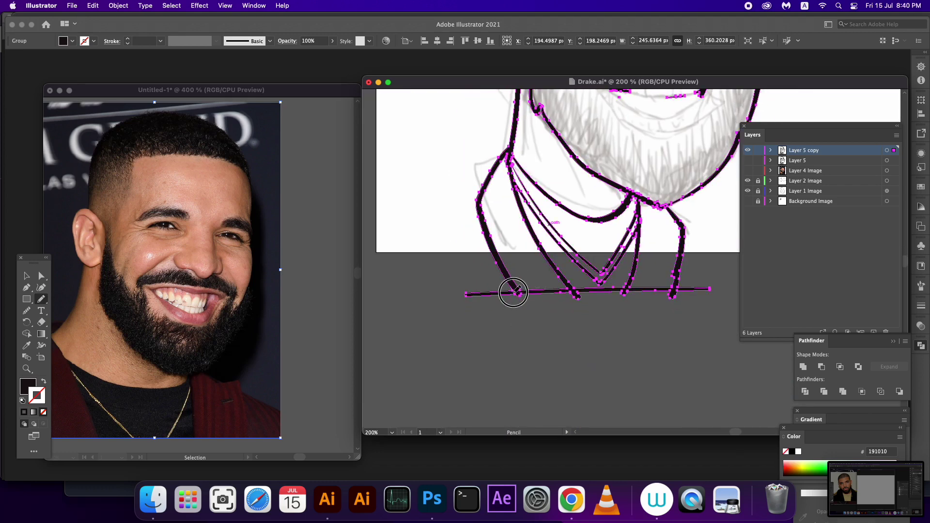
mouse_move(501, 275)
left_mouse_down()
mouse_move(535, 293)
mouse_move(660, 290)
mouse_move(668, 312)
mouse_move(639, 360)
mouse_move(624, 428)
left_mouse_up()
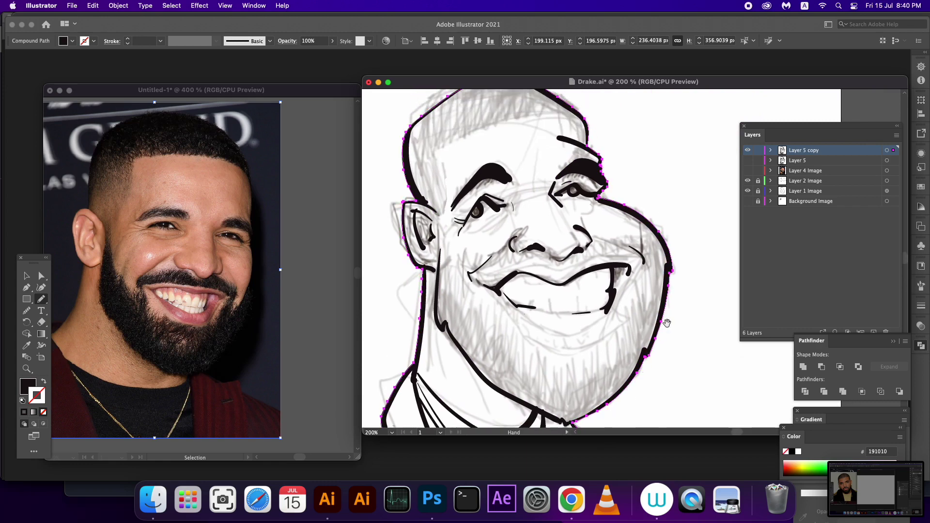
Step: Reshape the right cheek outline, redraw the lower lip line and extend the right lip corner
left_click_drag(656, 350, 650, 376)
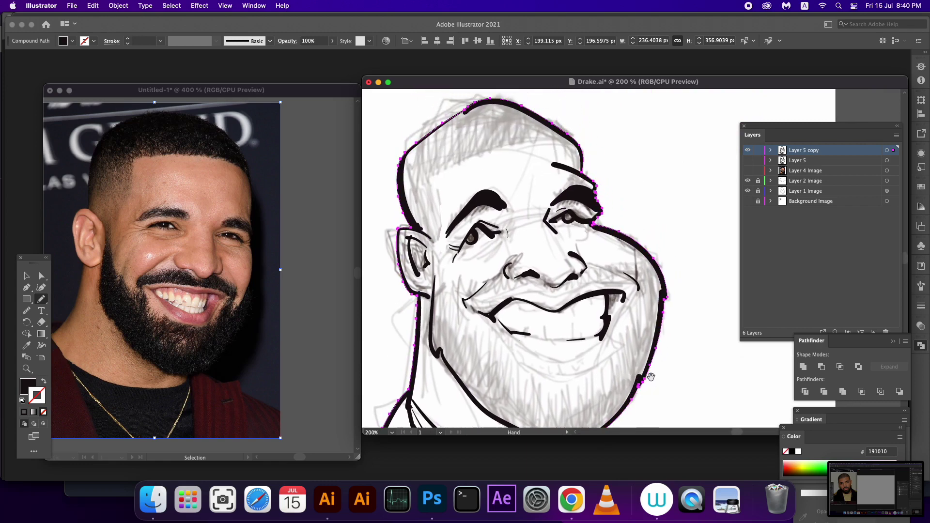
mouse_move(667, 304)
left_mouse_down()
mouse_move(675, 353)
mouse_move(701, 364)
left_mouse_up()
left_click(887, 150)
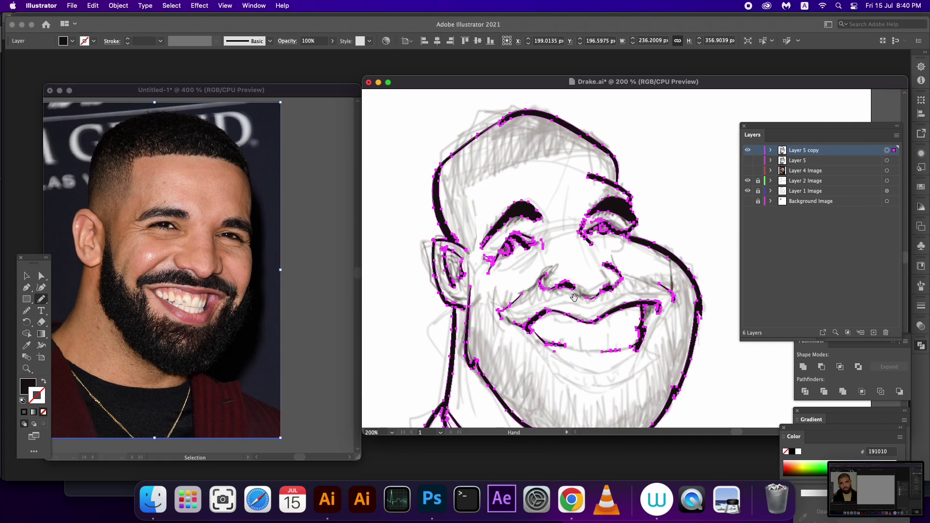
left_click_drag(574, 297, 600, 287)
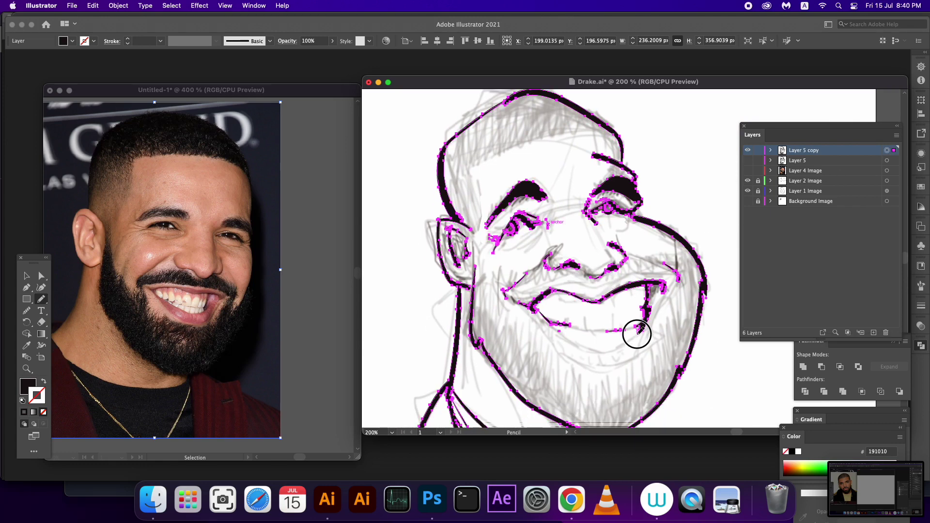
left_click_drag(619, 347, 633, 339)
scroll(644, 354, "up", 2)
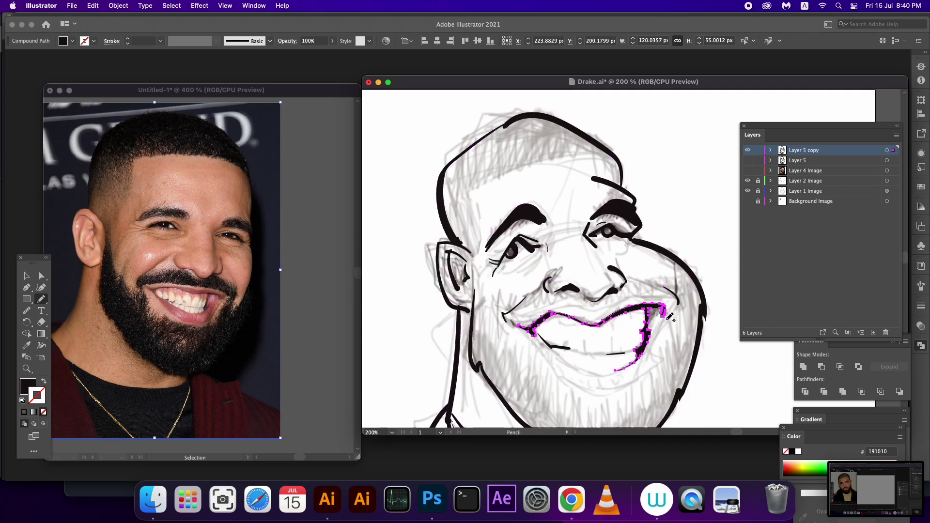
left_click_drag(666, 305, 662, 317)
scroll(671, 306, "down", 1)
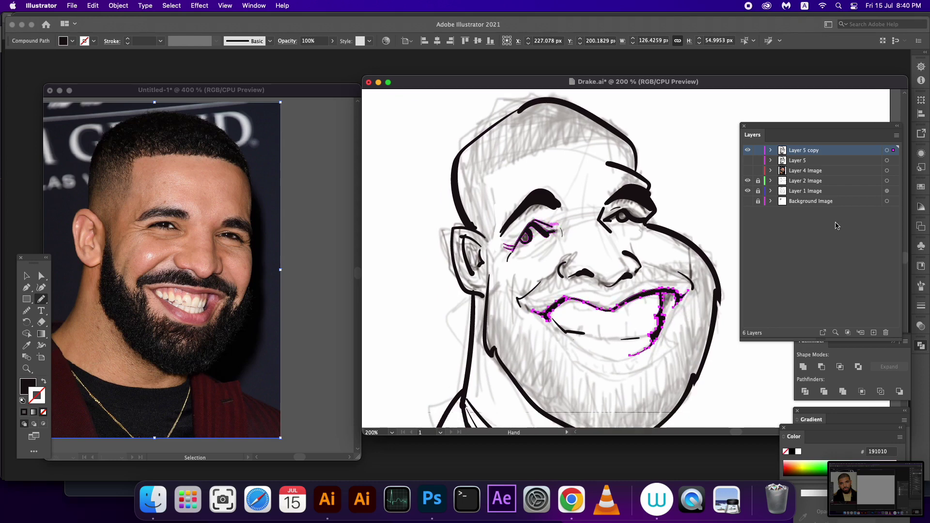
Step: Add two short strokes near the nose on the merged Layer 5 copy outline
left_click(888, 150)
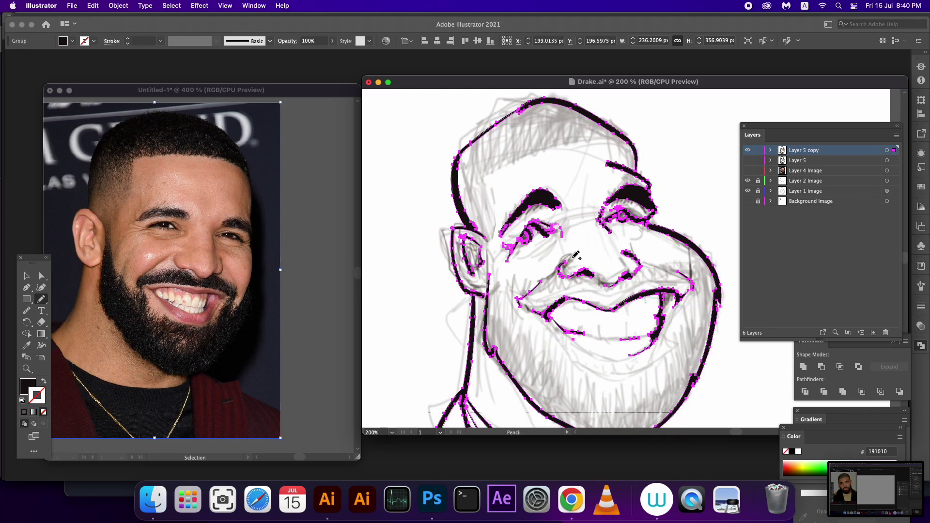
left_click_drag(562, 264, 593, 308)
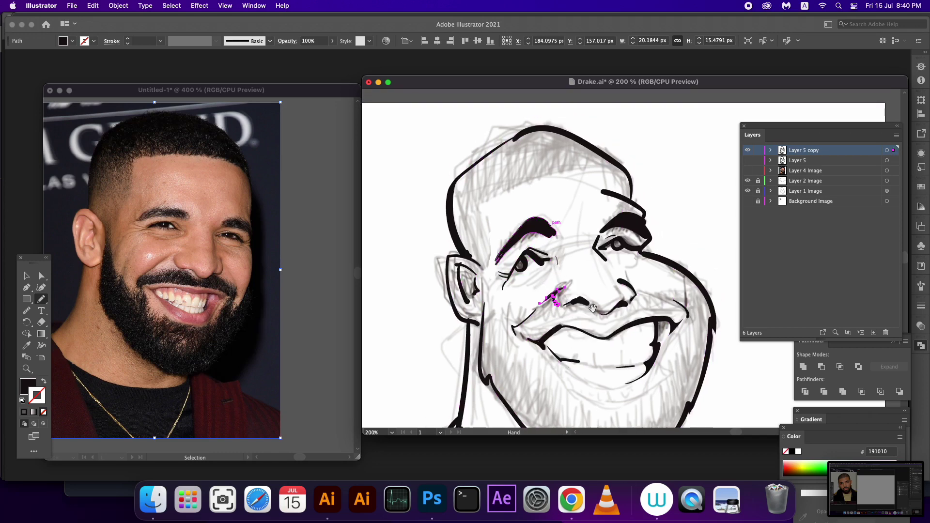
left_click(887, 151)
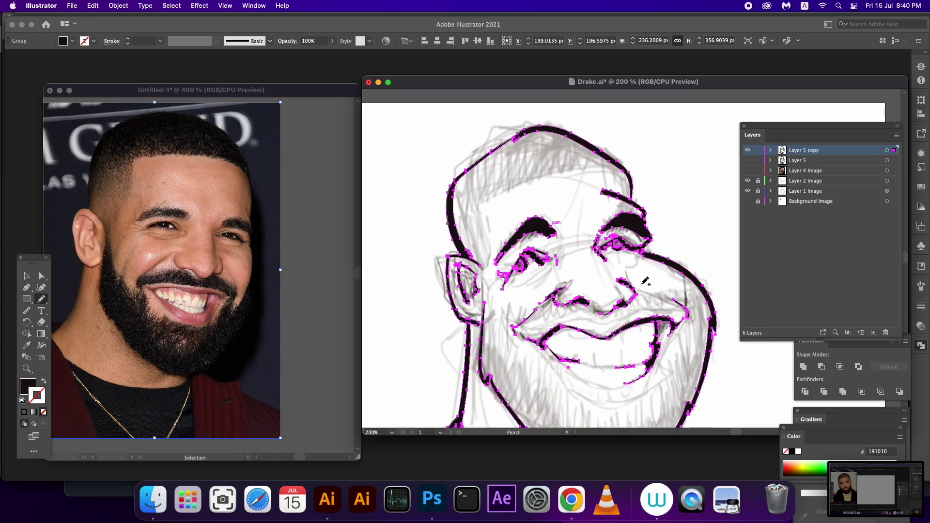
mouse_move(625, 280)
left_mouse_down()
mouse_move(647, 300)
mouse_move(651, 357)
left_mouse_up()
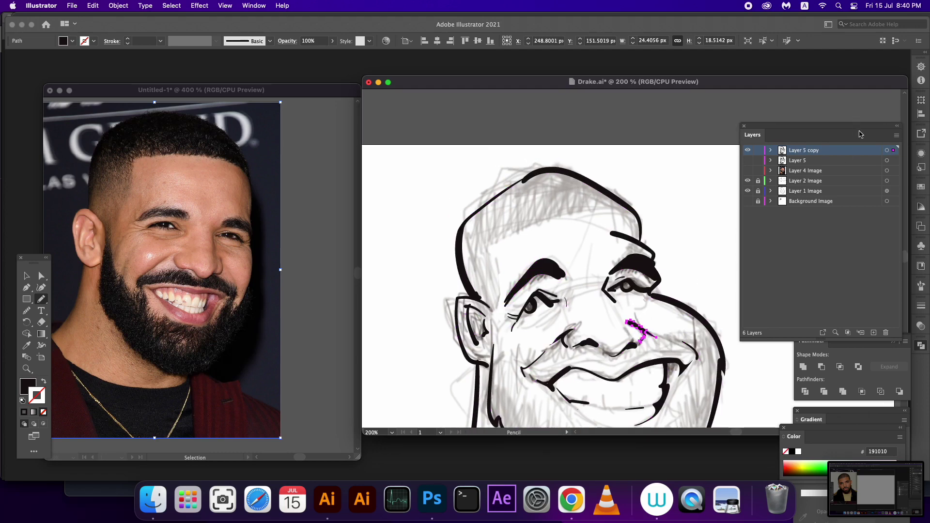
left_click(887, 150)
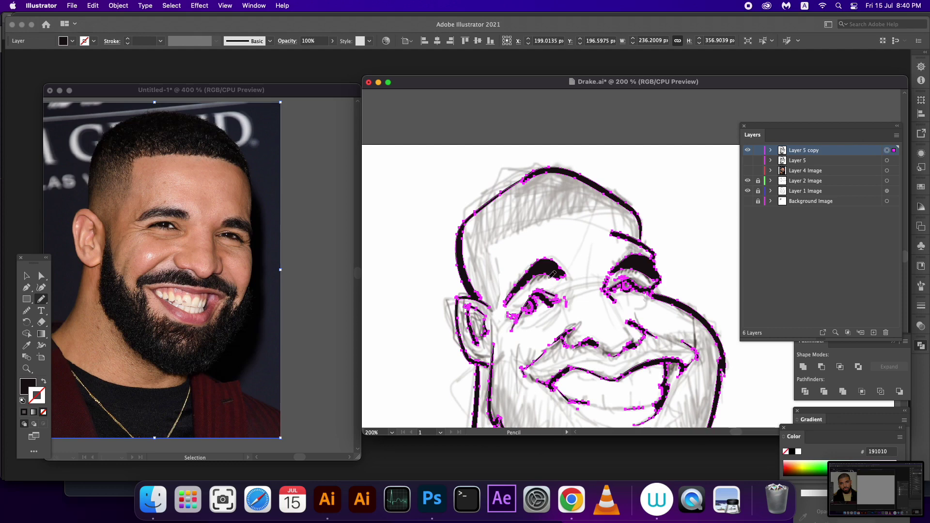
left_click(560, 267, "super")
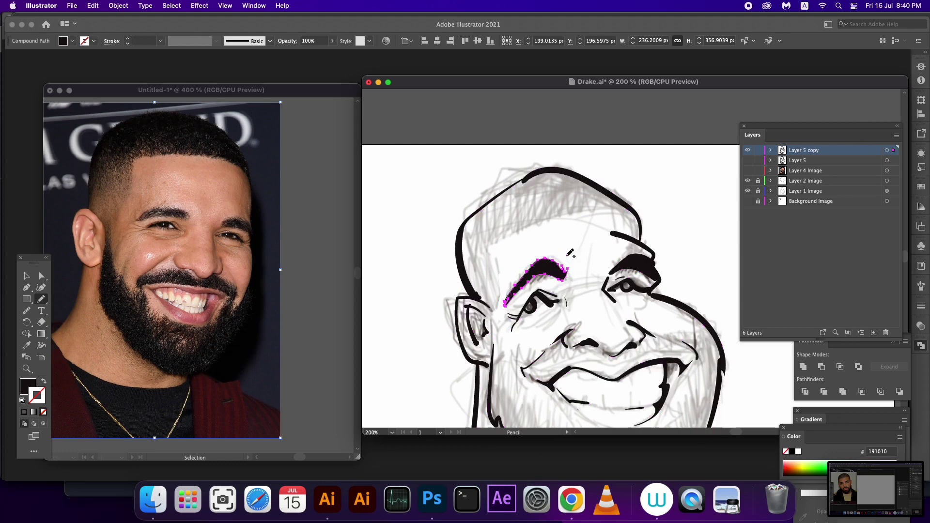
key("super+a")
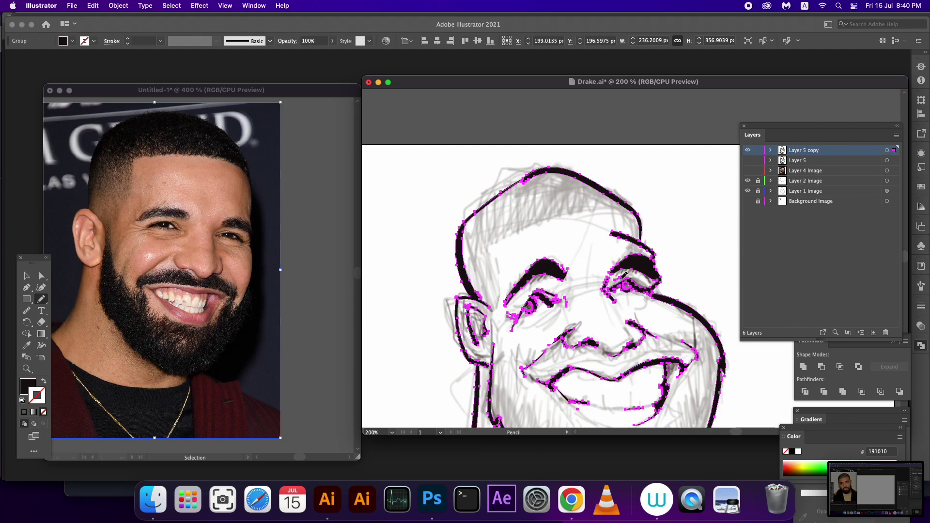
Step: Redraw the stroke around the right eyebrow, then select the ear and neck outline zoomed in
left_click_drag(620, 269, 625, 262)
scroll(649, 264, "down", 5)
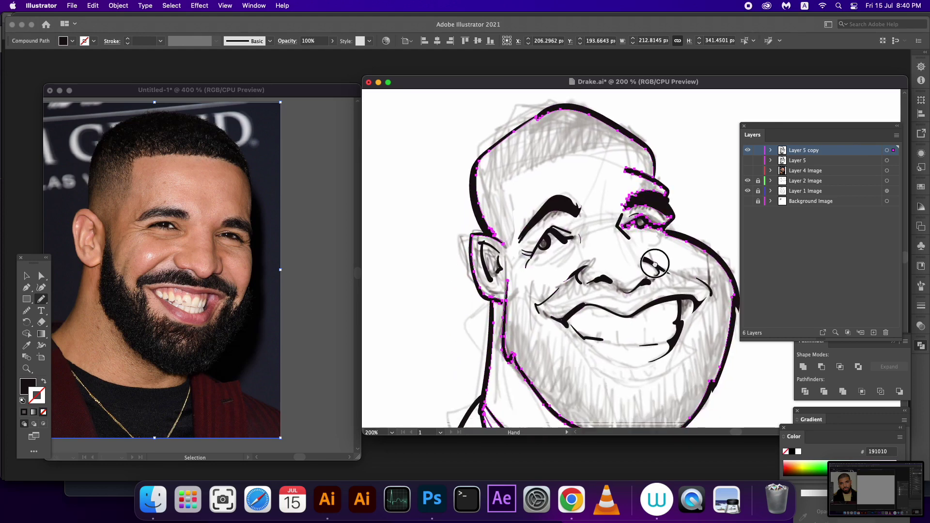
left_click(893, 150)
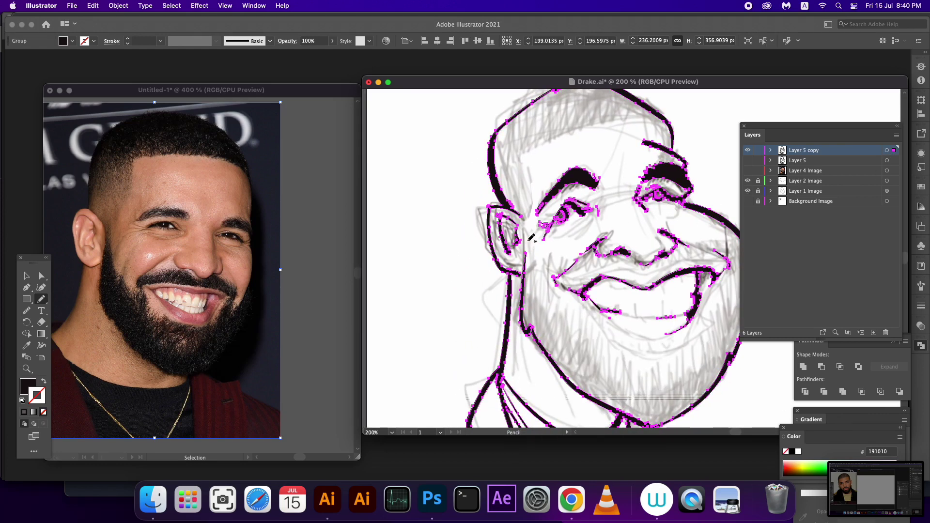
key("super+equal")
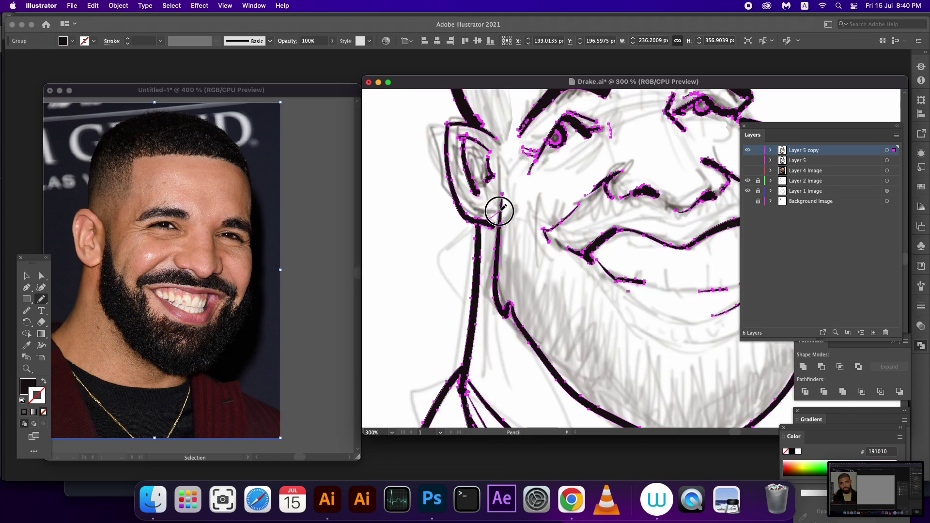
left_click(497, 223, "super")
Step: Redraw the outline across the head top and reshape the right brow into a wedge
mouse_move(508, 234)
left_mouse_down()
mouse_move(477, 290)
mouse_move(496, 325)
mouse_move(494, 313)
left_mouse_up()
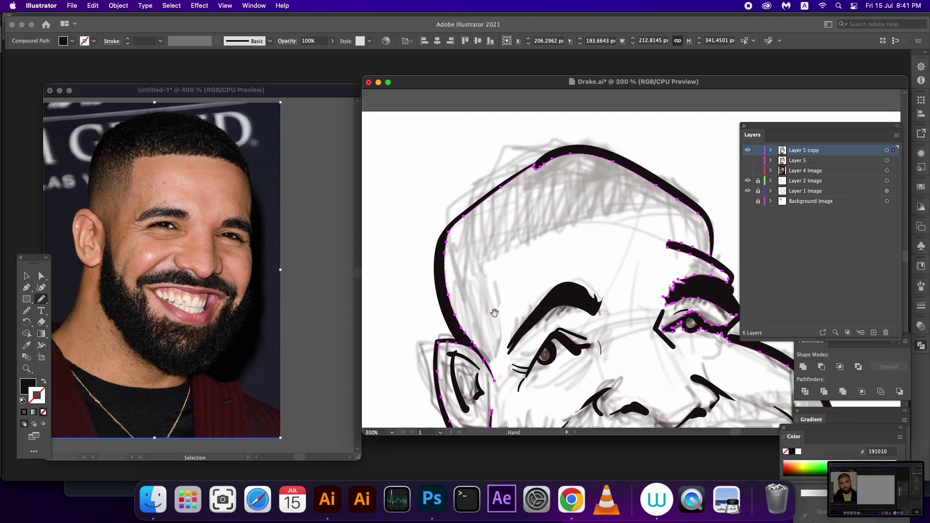
left_click_drag(453, 237, 555, 160)
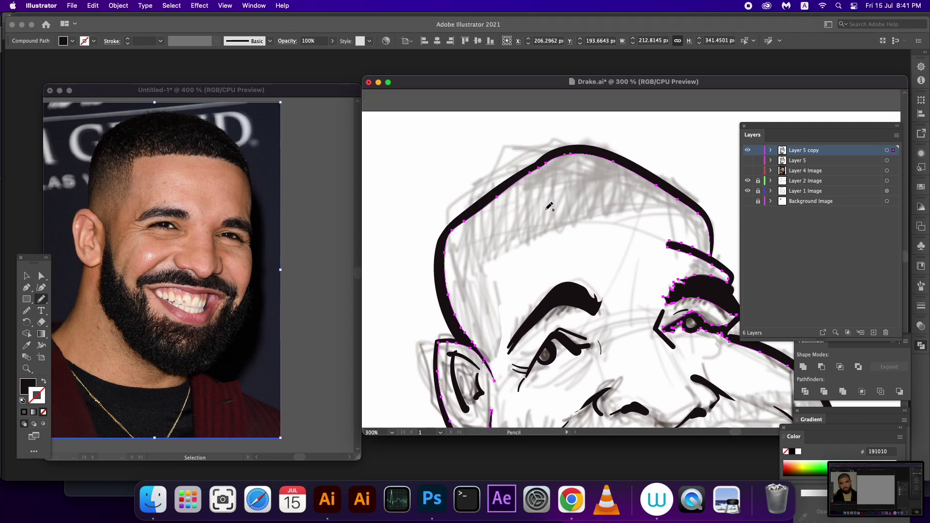
scroll(566, 209, "down", 3)
scroll(567, 210, "right", 5)
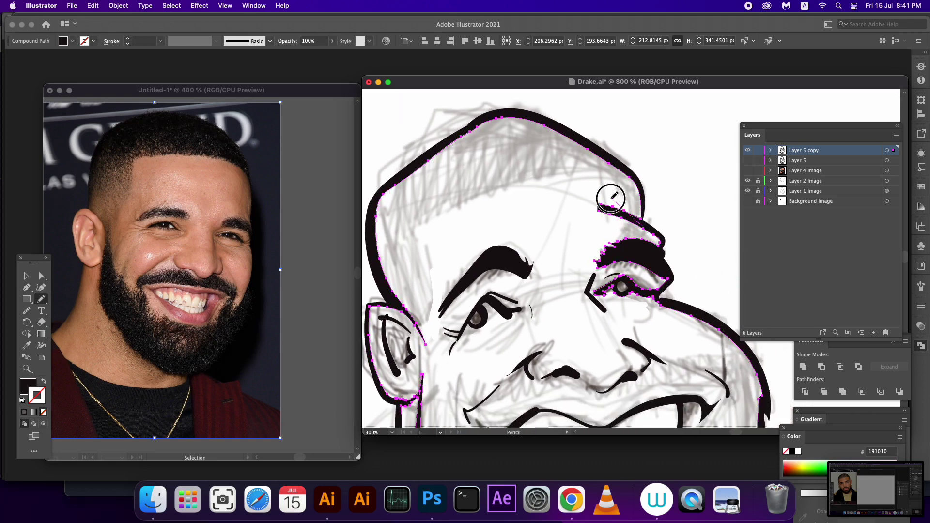
mouse_move(613, 193)
left_mouse_down()
mouse_move(635, 206)
mouse_move(641, 149)
left_mouse_up()
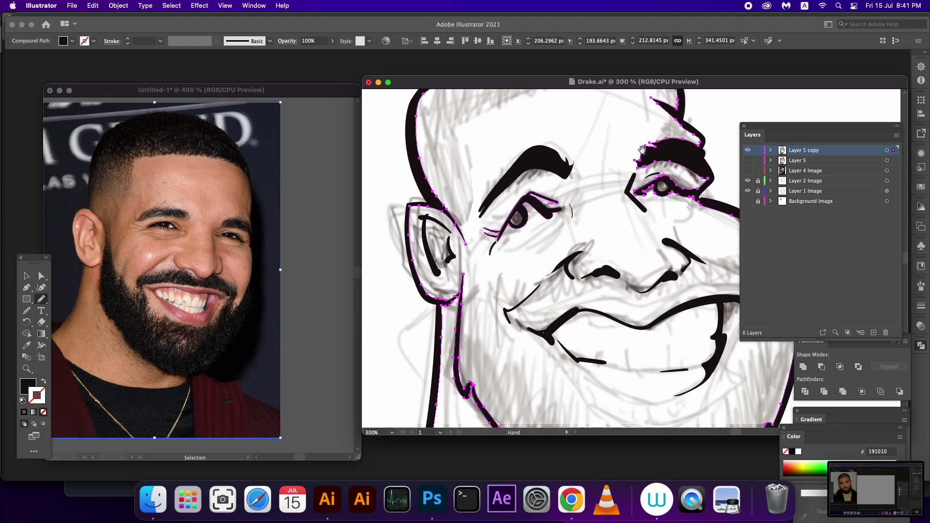
Step: Select the ink paths and redraw the upper-lip line
left_click_drag(618, 200, 556, 111)
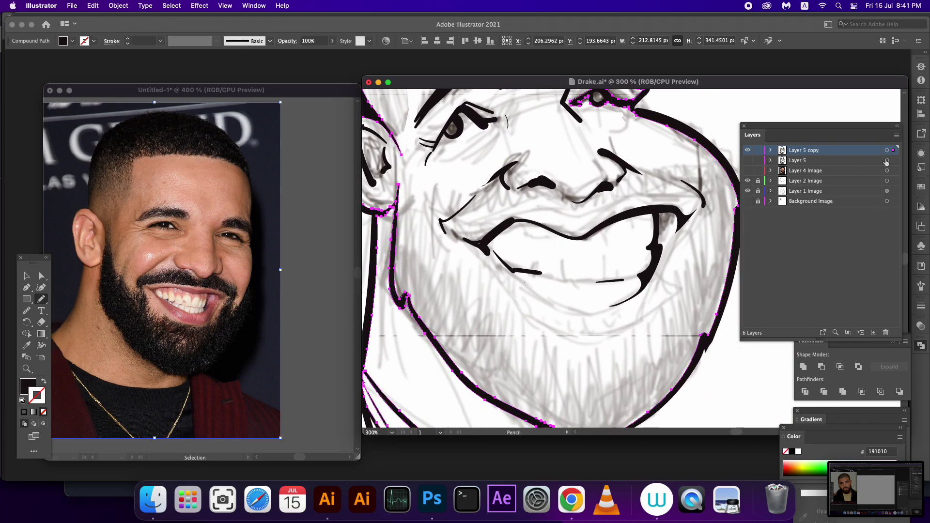
left_click(887, 150)
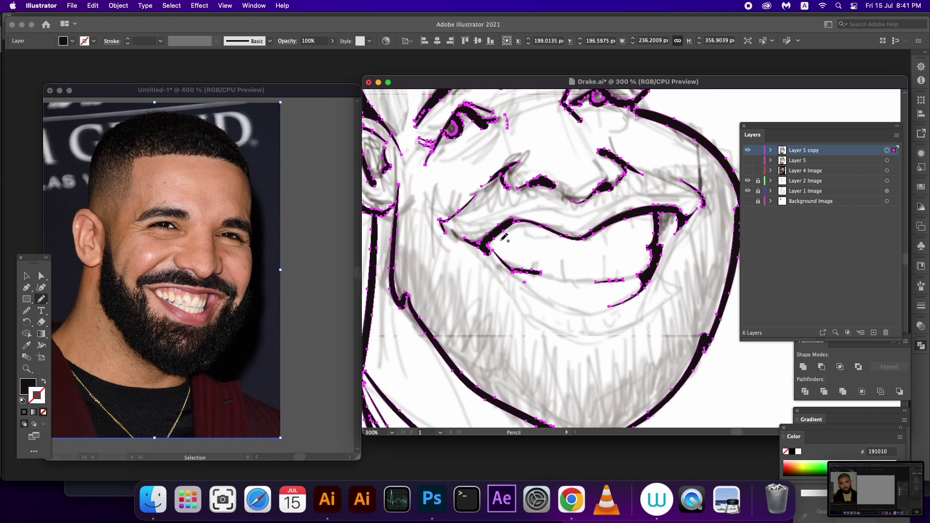
left_click(530, 221)
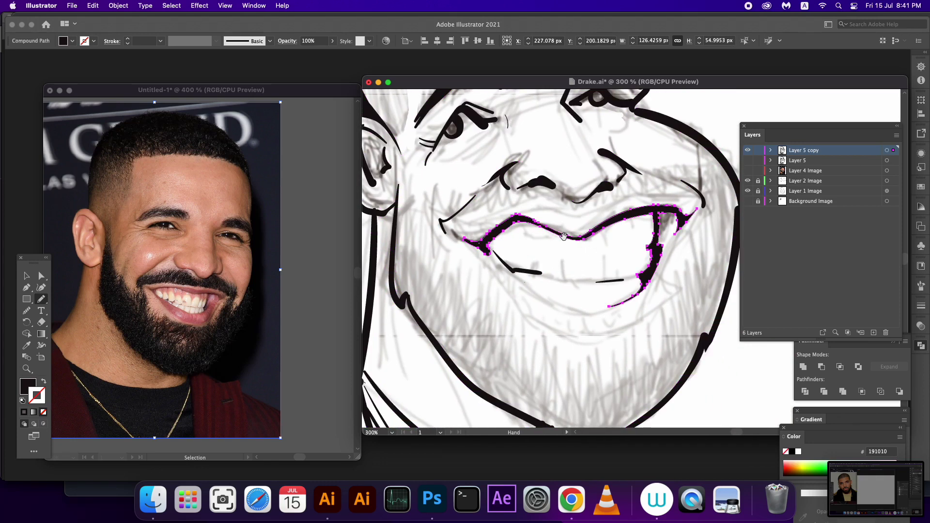
left_click_drag(633, 205, 602, 270)
left_click(887, 151)
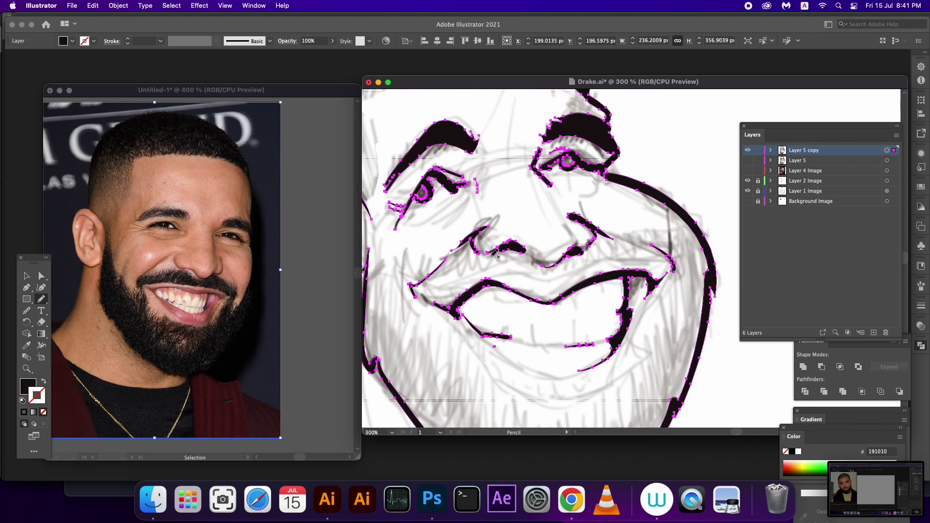
left_click_drag(487, 252, 535, 258)
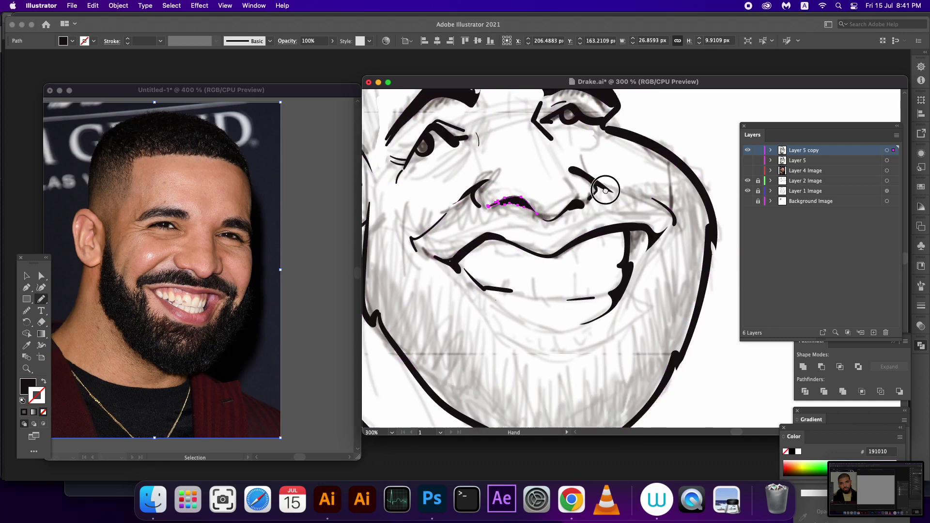
scroll(625, 244, "down", 5)
Step: Redraw the chin outline and the collar line below the neck
left_click(887, 151)
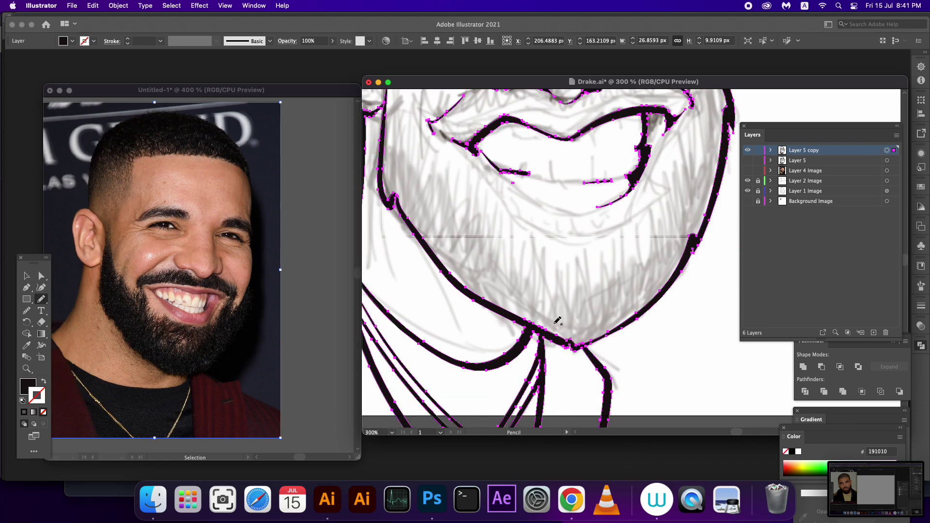
left_click_drag(552, 334, 590, 342)
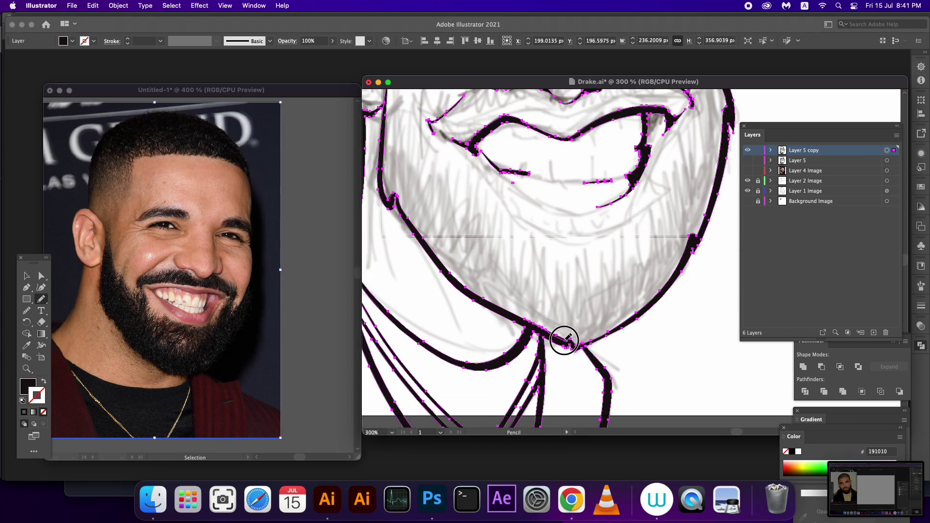
scroll(590, 342, "down", 3)
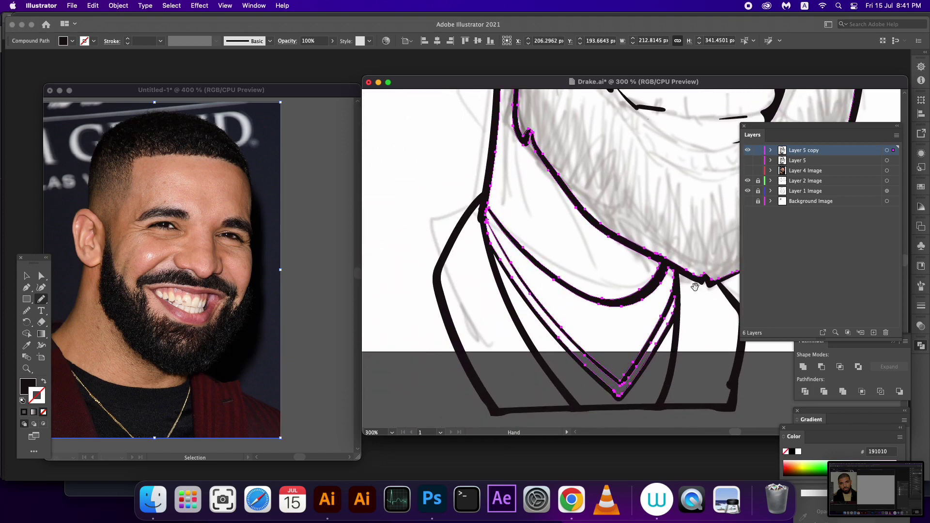
scroll(622, 342, "up", 3)
scroll(470, 275, "left", 2)
left_click_drag(461, 249, 489, 281)
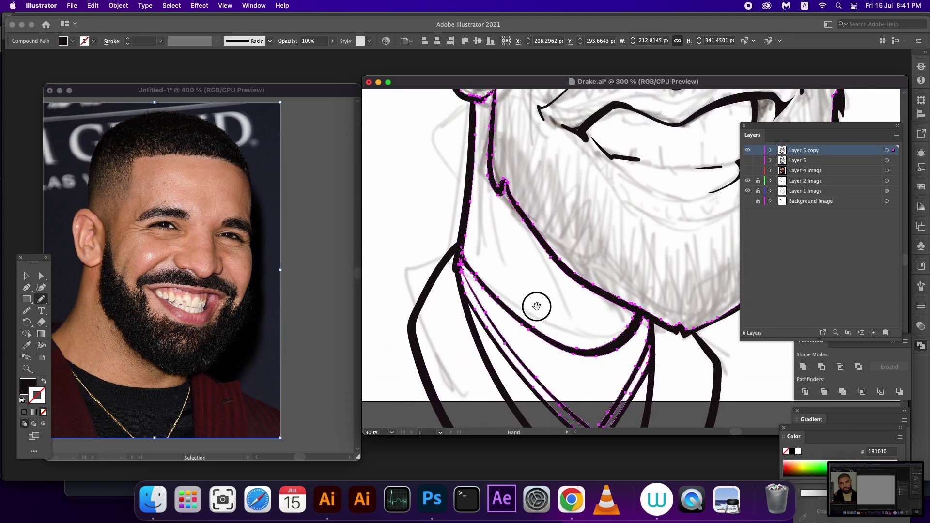
Step: Reshape and refine the nostril stroke with two Pencil passes
scroll(536, 306, "up", 5)
scroll(503, 290, "right", 2)
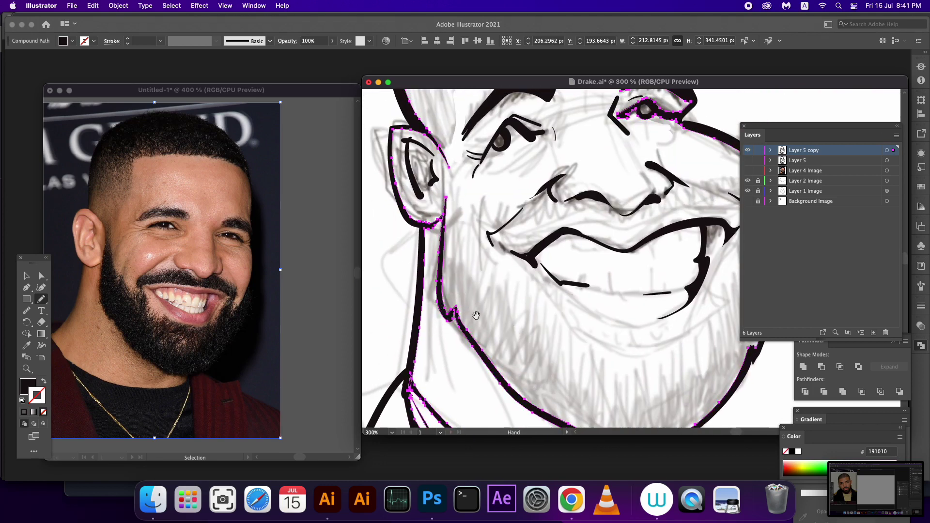
scroll(484, 318, "up", 1)
scroll(487, 319, "up", 5)
scroll(518, 321, "right", 2)
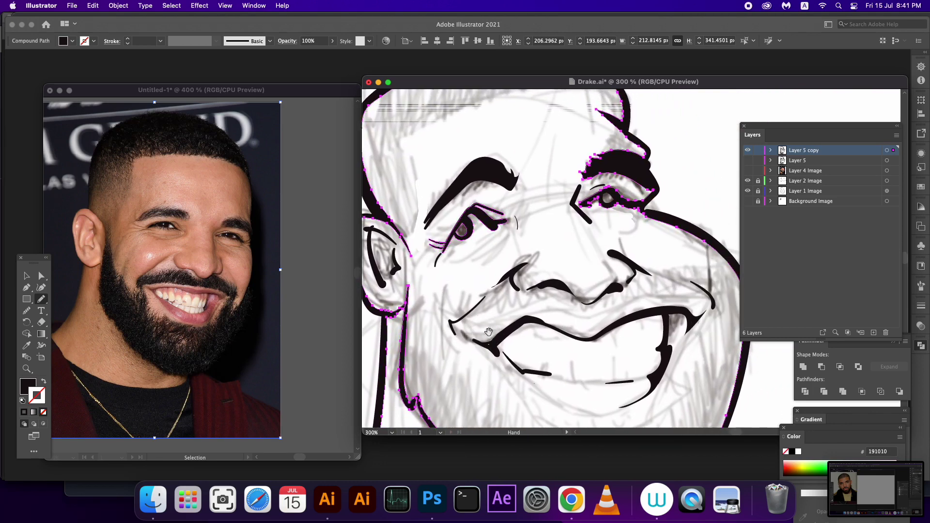
scroll(504, 324, "right", 2)
scroll(497, 327, "right", 1)
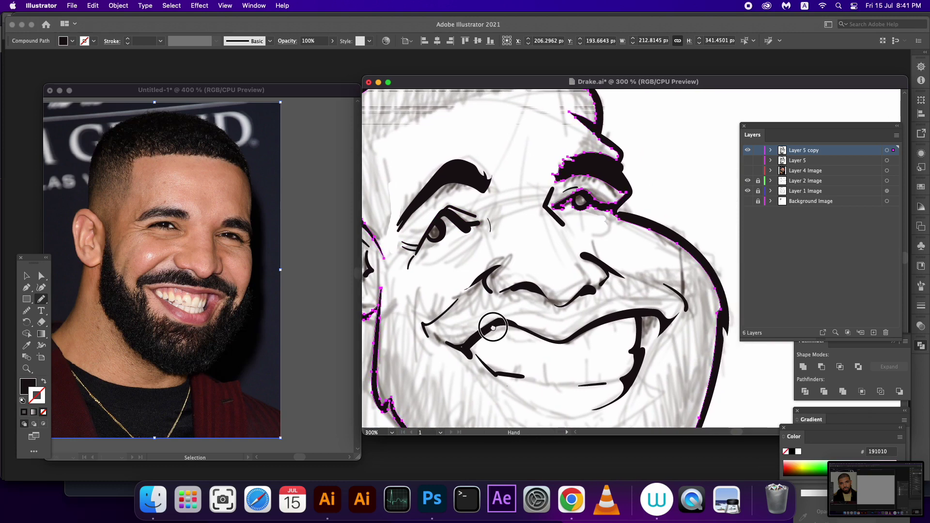
left_click(887, 150)
left_click_drag(584, 298, 594, 291)
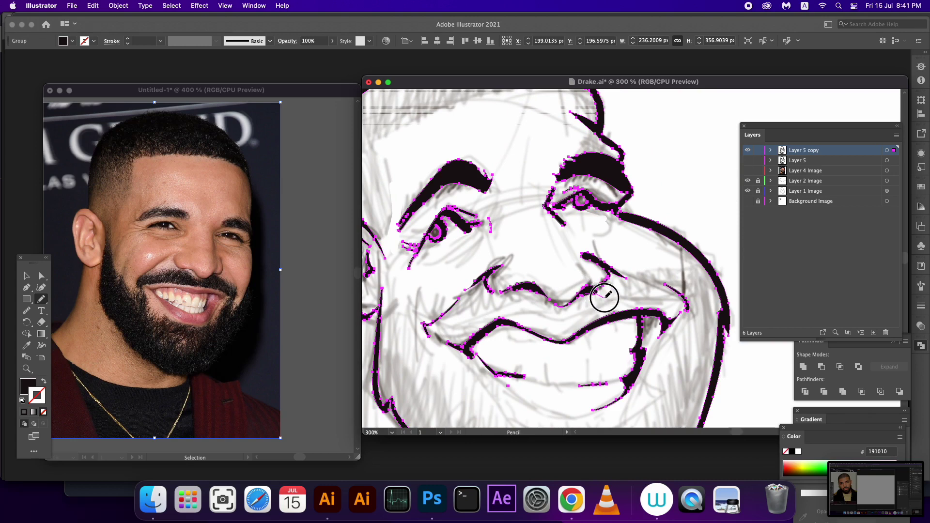
left_click_drag(593, 292, 606, 295)
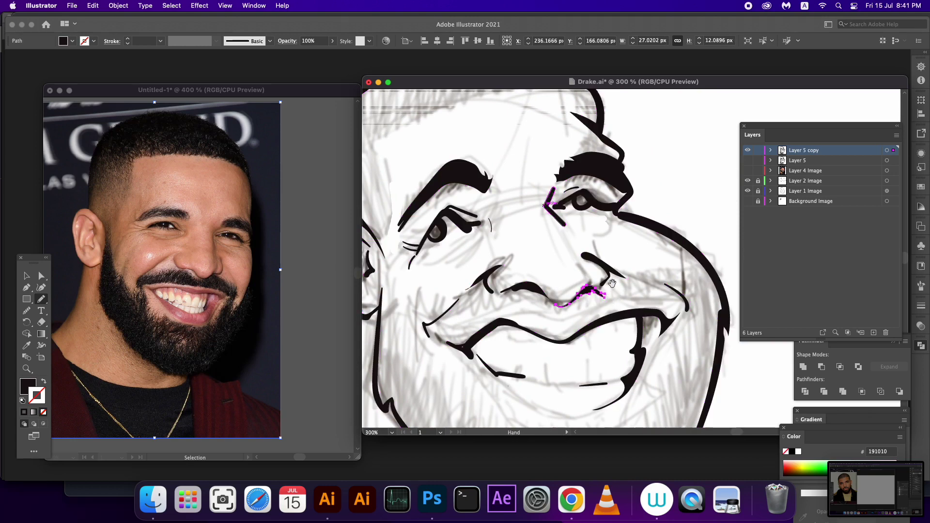
Step: Select the mouth outline and zoom out toward the whole caricature
scroll(612, 284, "down", 3)
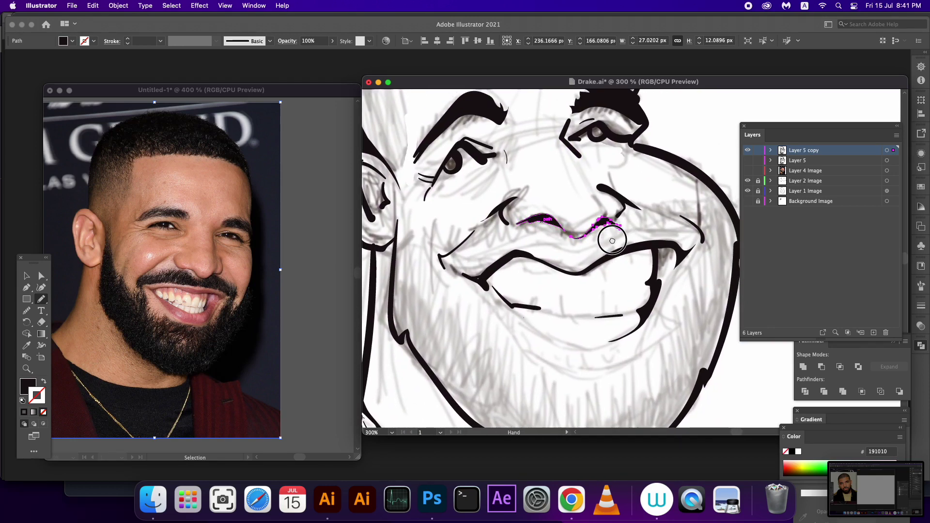
scroll(611, 241, "down", 2)
left_click(887, 150)
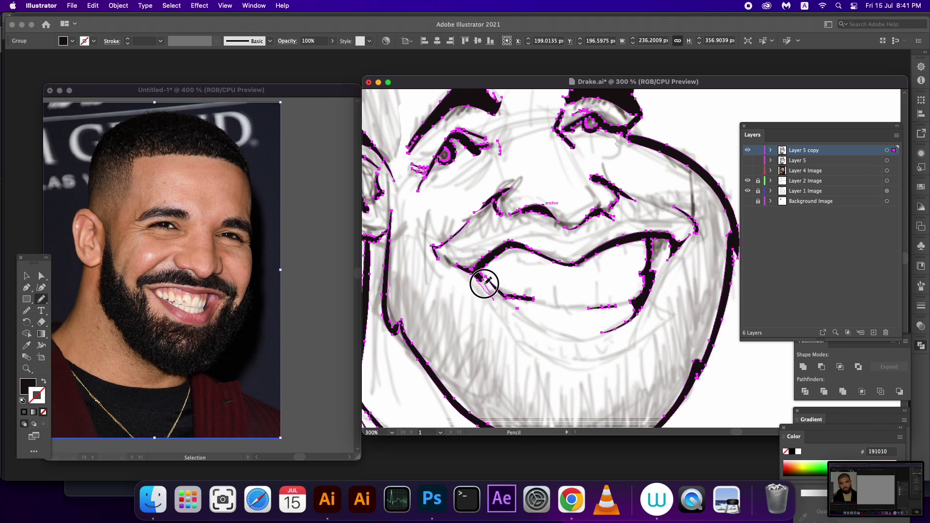
left_click(486, 266, "super")
scroll(527, 306, "up", 2)
key("super+minus")
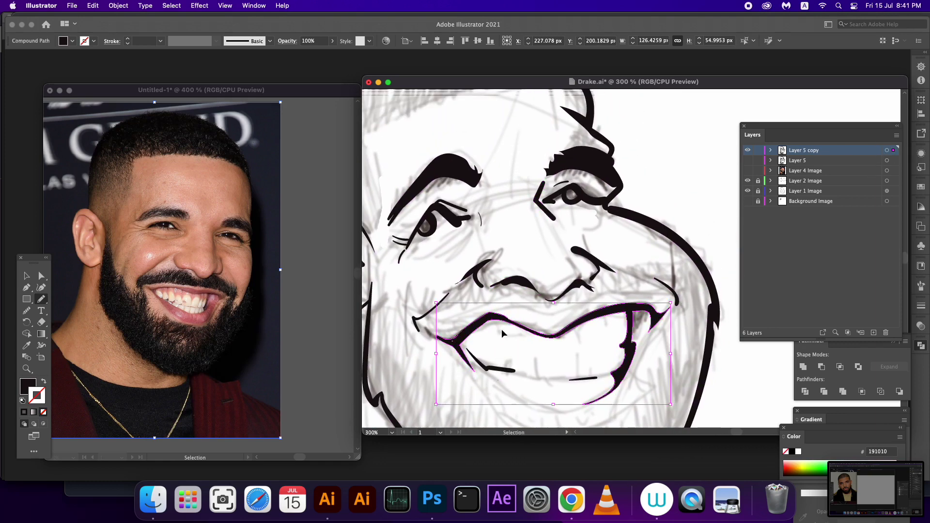
Step: Zoom out to fit the whole caricature and deselect the mouth with the Selection tool
key("super+minus")
key("super+minus")
scroll(494, 334, "right", 5)
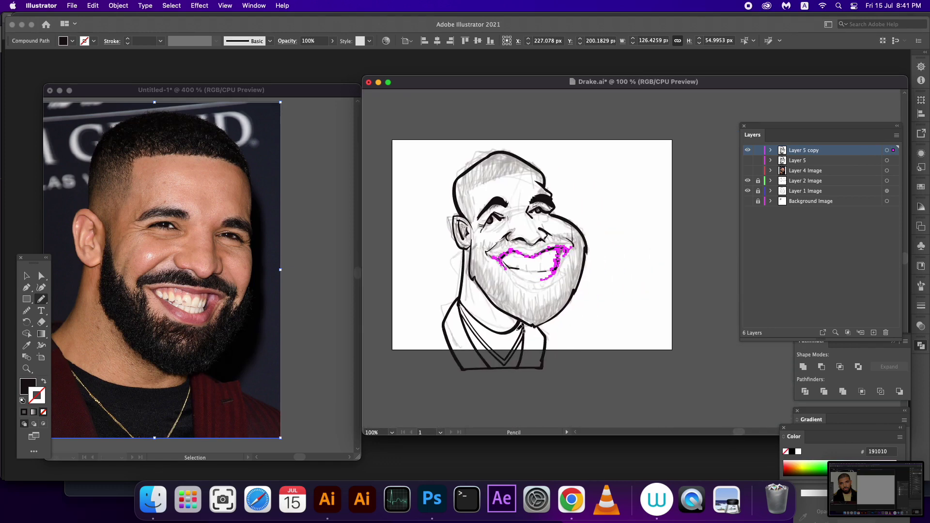
left_click(25, 280)
left_click(648, 298)
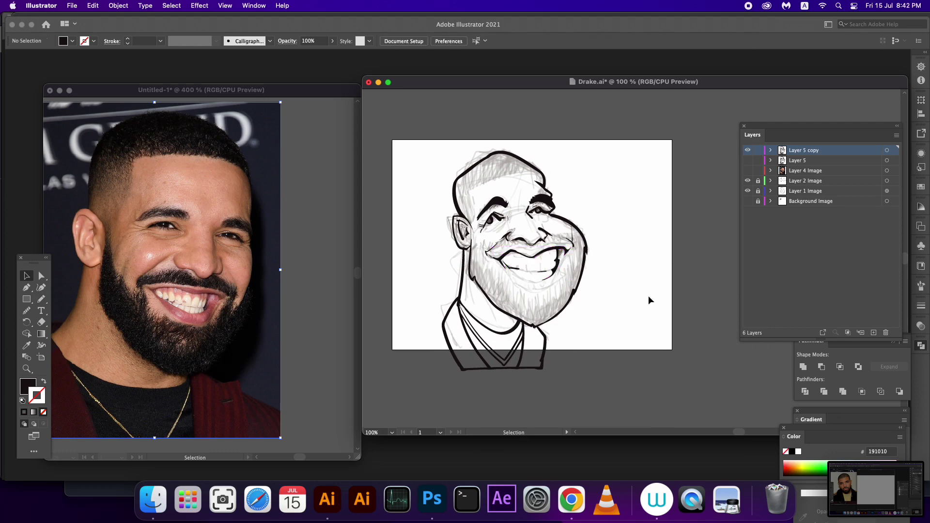
scroll(629, 306, "left", 2)
Step: Place a bright green (32EF0A) rectangle behind the caricature and divide it along the linework
key("m")
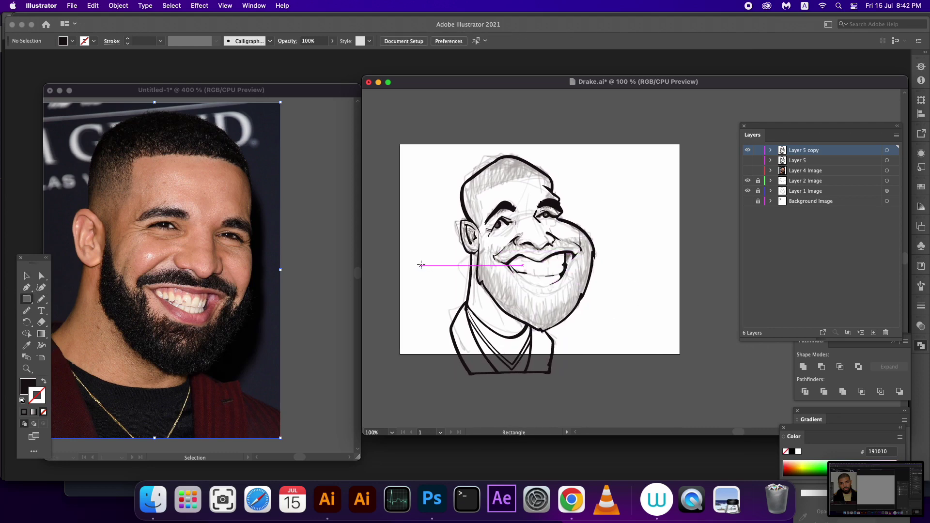
left_click_drag(434, 132, 608, 385)
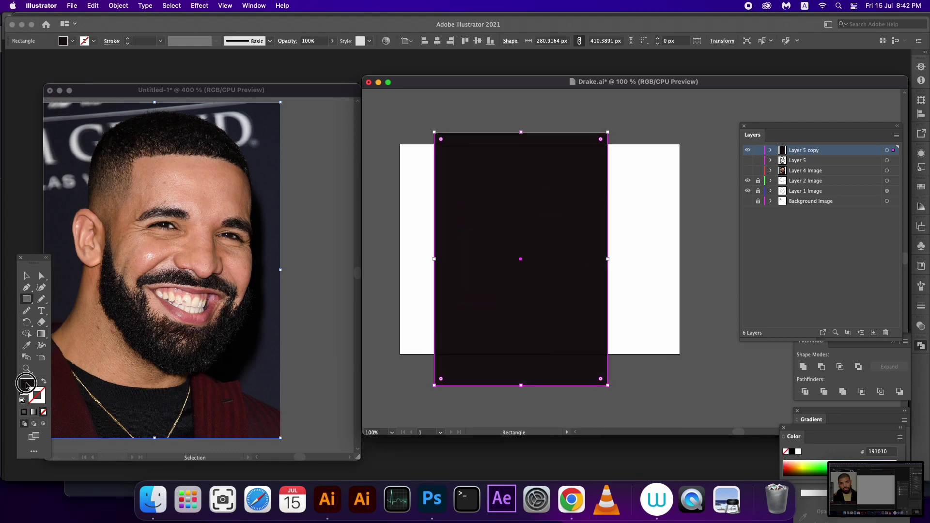
double_click(27, 385)
left_click(532, 326)
left_click(628, 248)
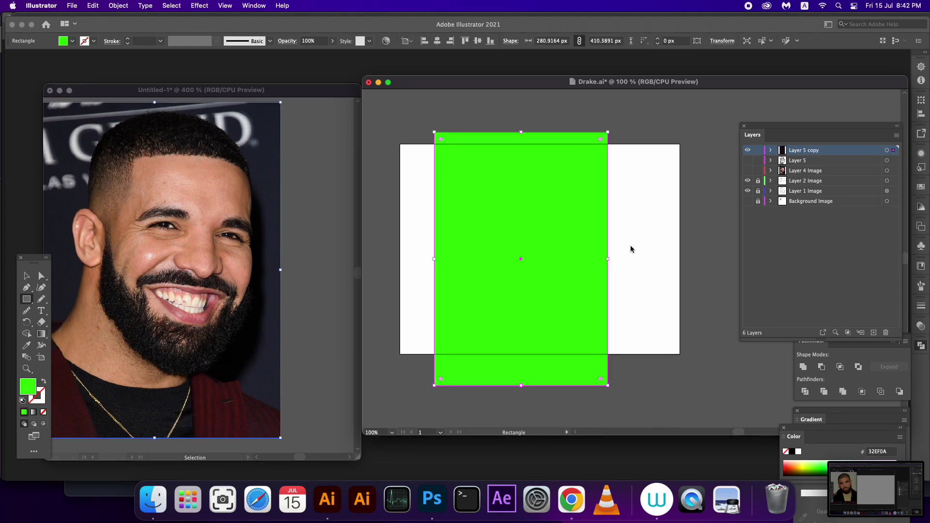
key("ctrl+shift+bracketleft")
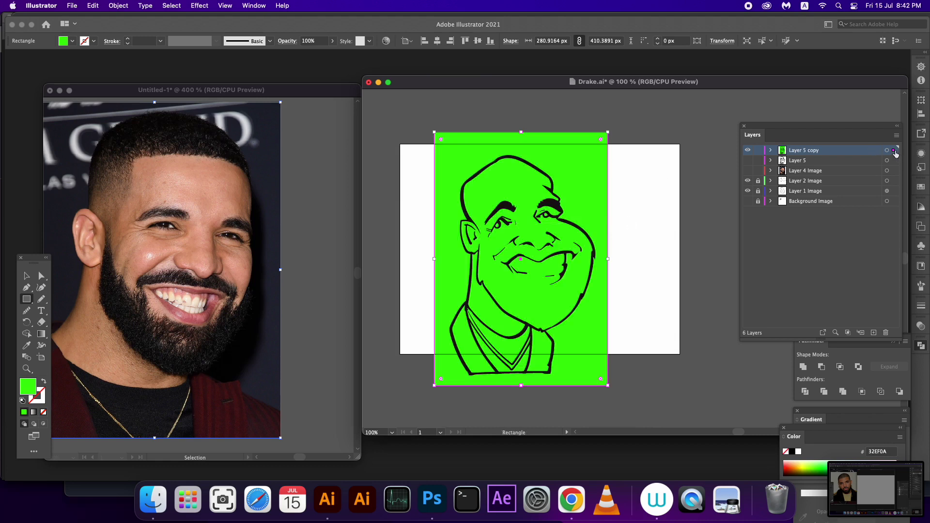
left_click(894, 152)
left_click(806, 392)
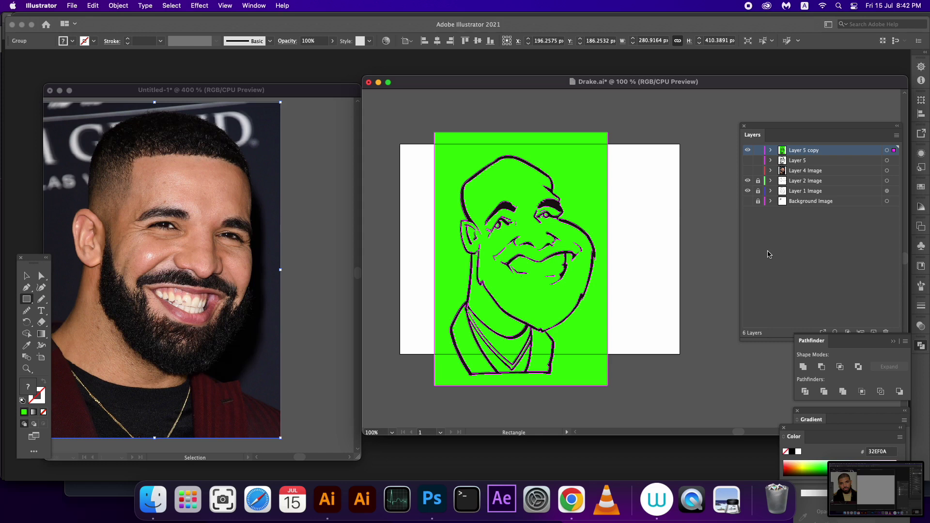
Step: Move the line paths onto a new Layer 7 and lock it
left_click(770, 151)
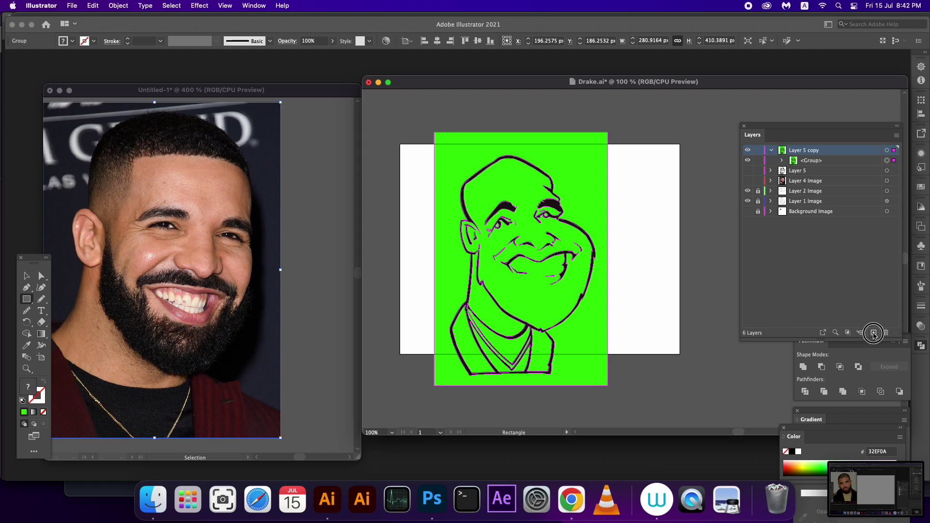
left_click(874, 332)
left_click(782, 171)
left_click(838, 181)
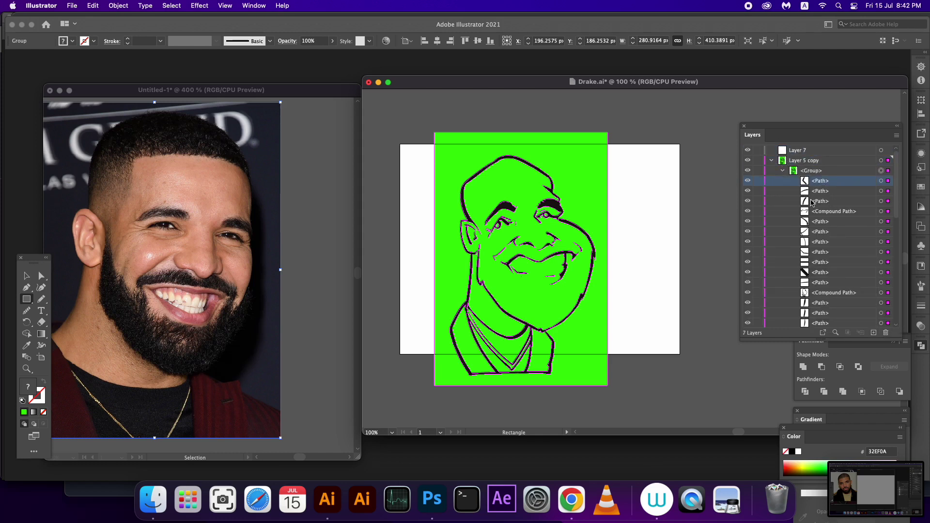
scroll(887, 213, "down", 3)
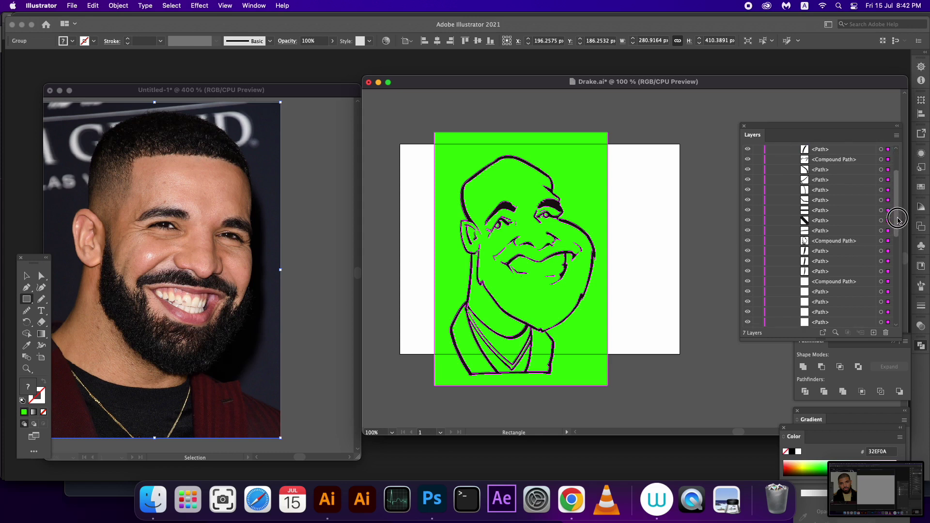
scroll(870, 252, "down", 3)
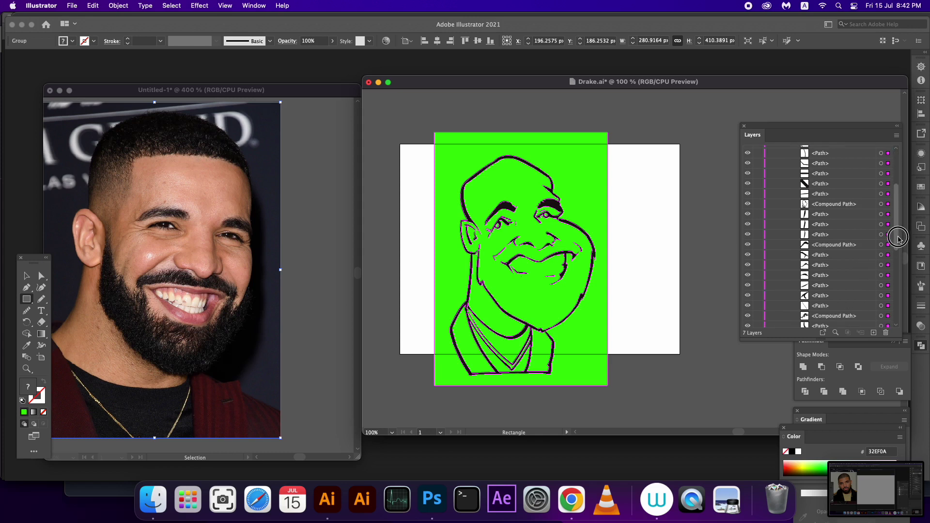
scroll(872, 274, "down", 5)
left_click(840, 278, "shift")
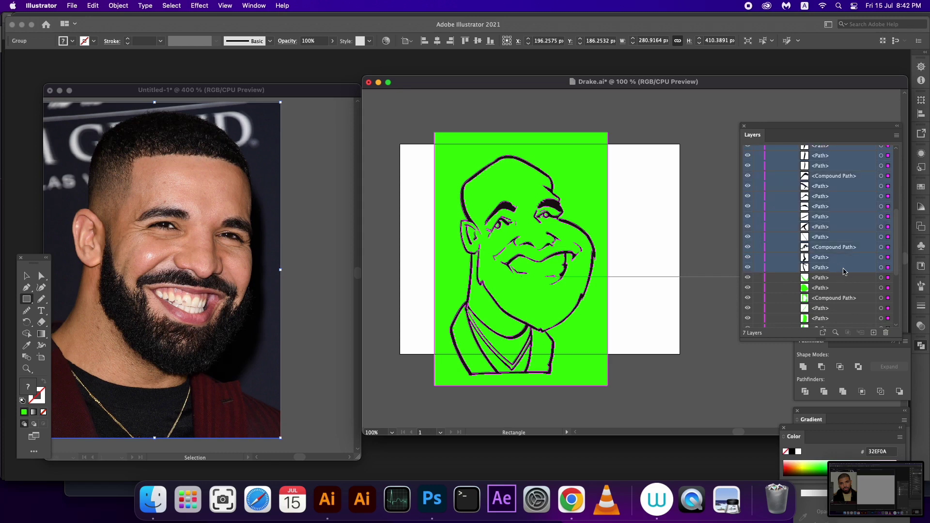
scroll(825, 194, "up", 10)
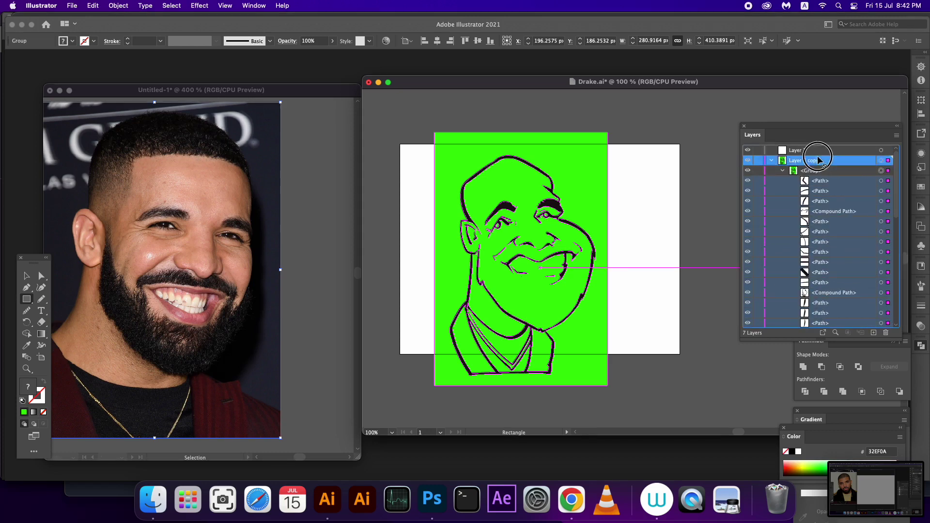
left_click(759, 151)
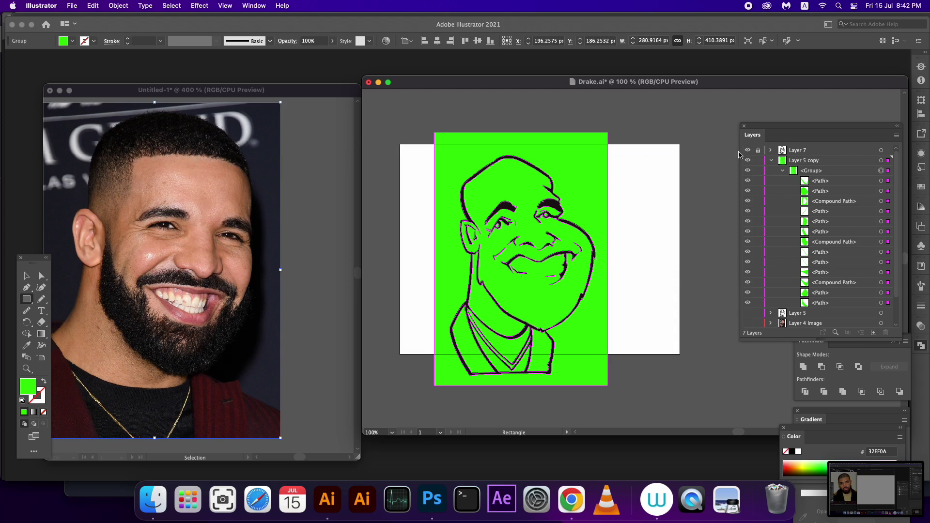
Step: Delete the outer green background piece and move Layer 2 and Layer 1 Image above Layer 5 copy
left_click(889, 202)
key("Delete")
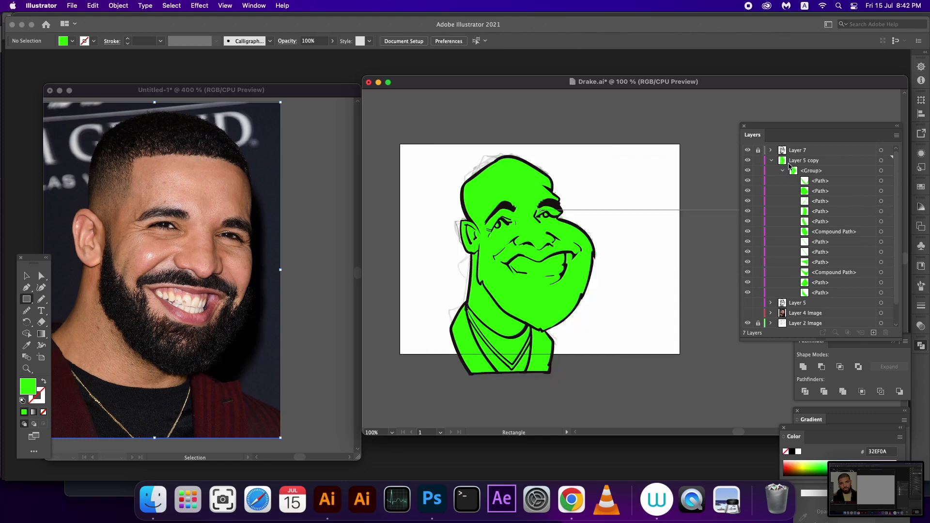
left_click_drag(788, 164, 791, 169)
left_click(818, 191)
left_click(819, 202, "shift")
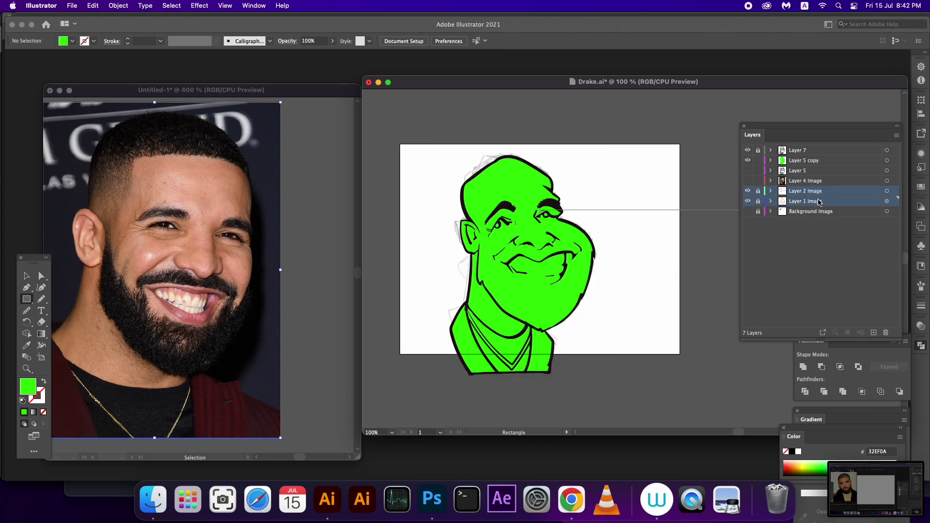
left_click_drag(813, 189, 807, 166)
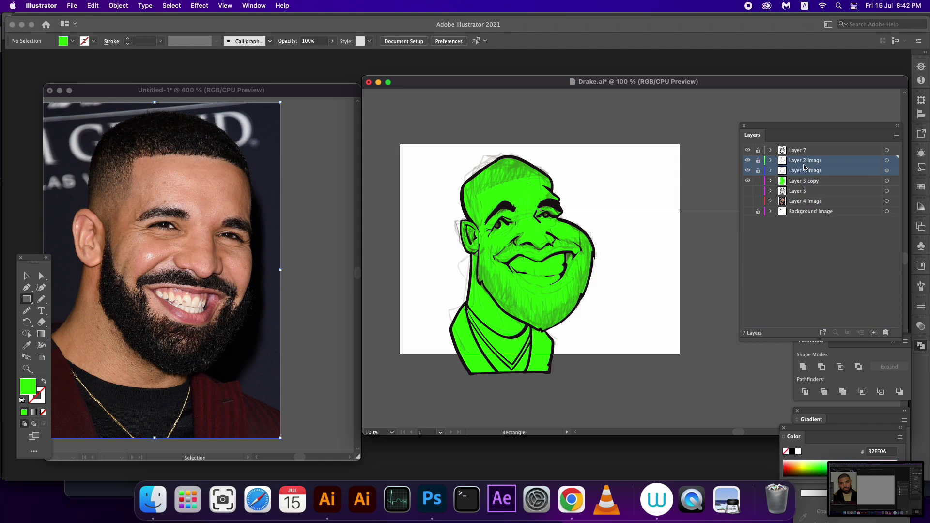
Step: Fill the face and head shapes pale peach (FFE5BB)
double_click(524, 310)
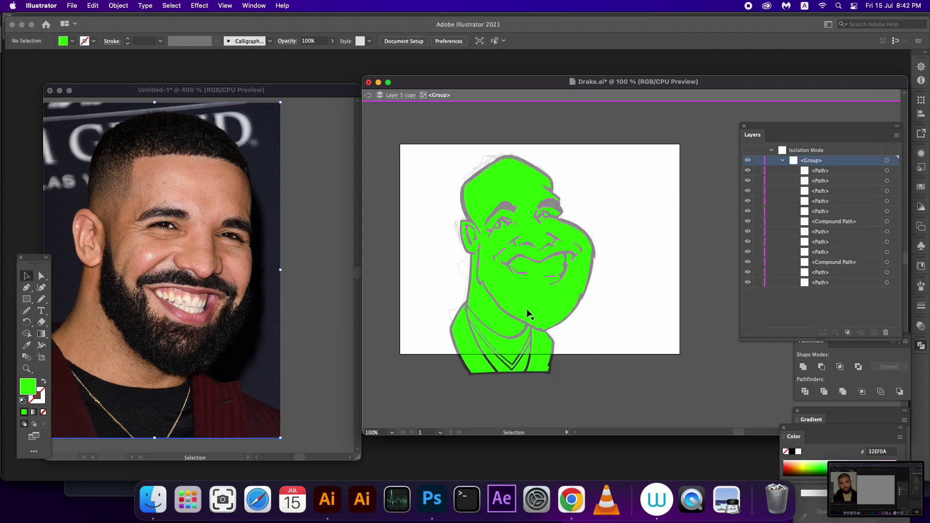
left_click(526, 309)
left_click(500, 330, "shift")
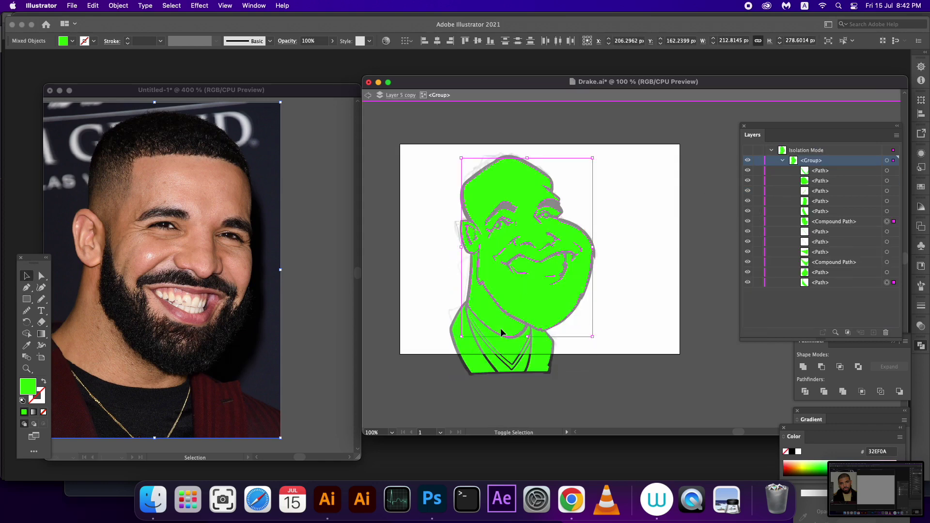
double_click(30, 393)
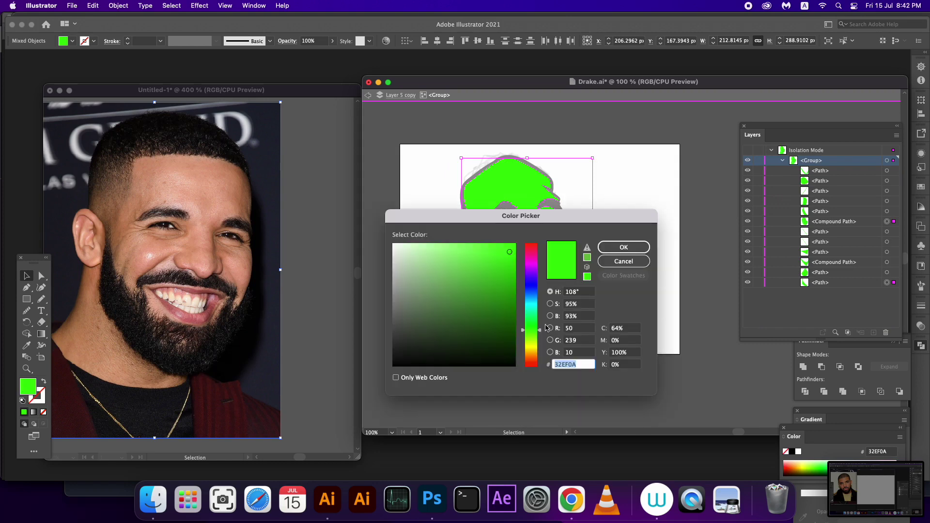
left_click_drag(543, 346, 533, 354)
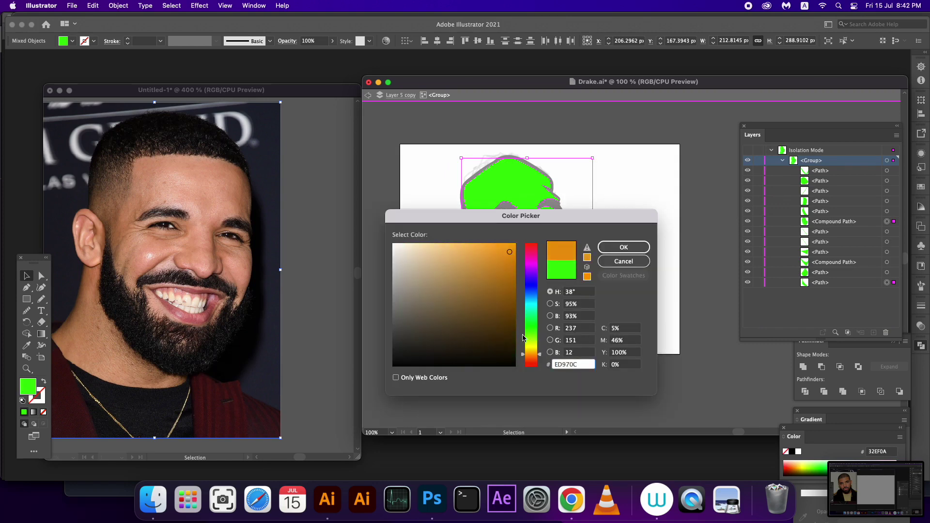
left_click_drag(443, 262, 425, 244)
left_click(623, 247)
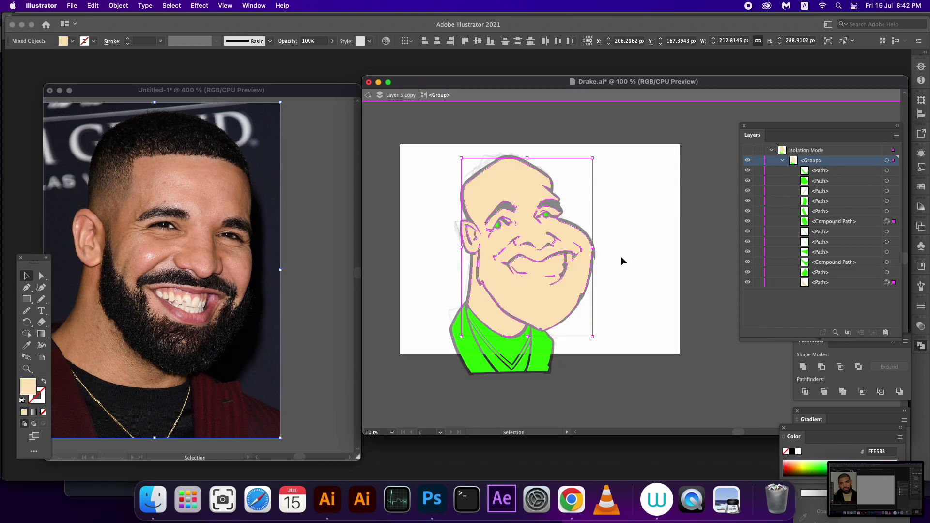
left_click(613, 298)
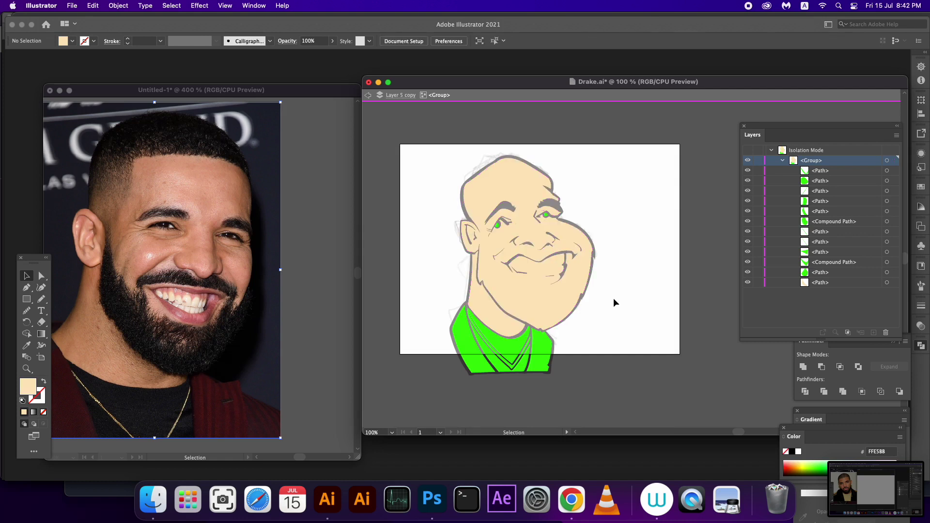
Step: Fill the two shirt shapes grey (5E5E5E)
left_click(510, 348)
left_click(503, 371, "shift")
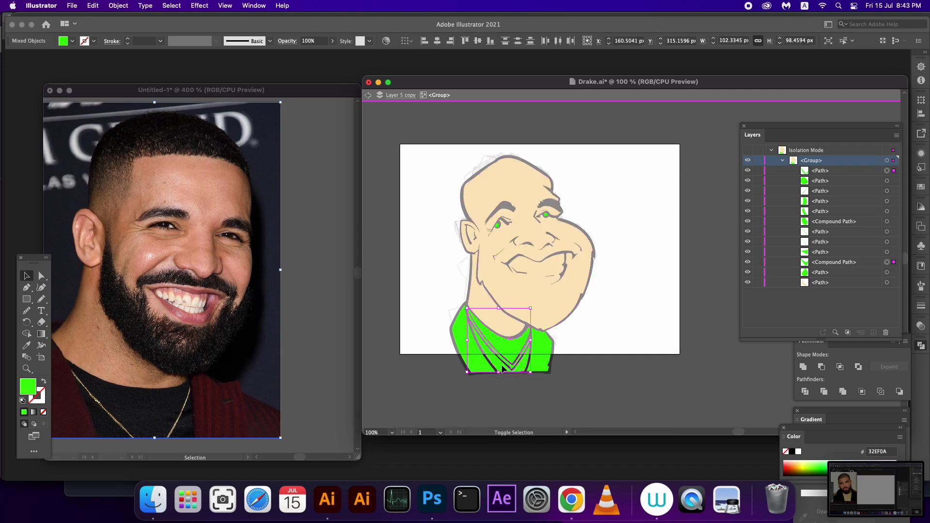
double_click(28, 386)
mouse_move(440, 297)
left_mouse_down()
mouse_move(404, 328)
mouse_move(391, 320)
left_mouse_up()
left_click(613, 248)
left_click(575, 351)
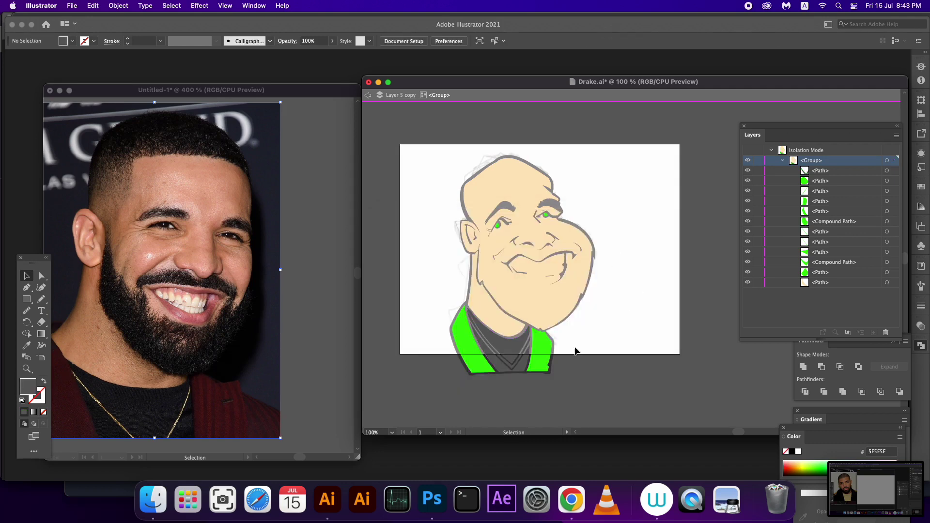
Step: Fill the two jacket shapes dark red (77342F) and exit isolation mode
left_click(542, 364)
left_click(472, 359, "shift")
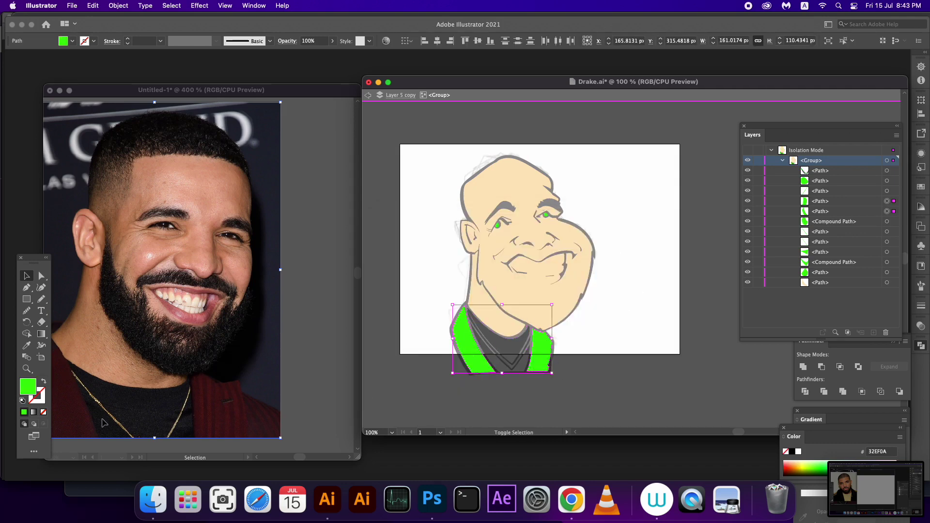
double_click(28, 388)
left_click_drag(535, 353, 532, 366)
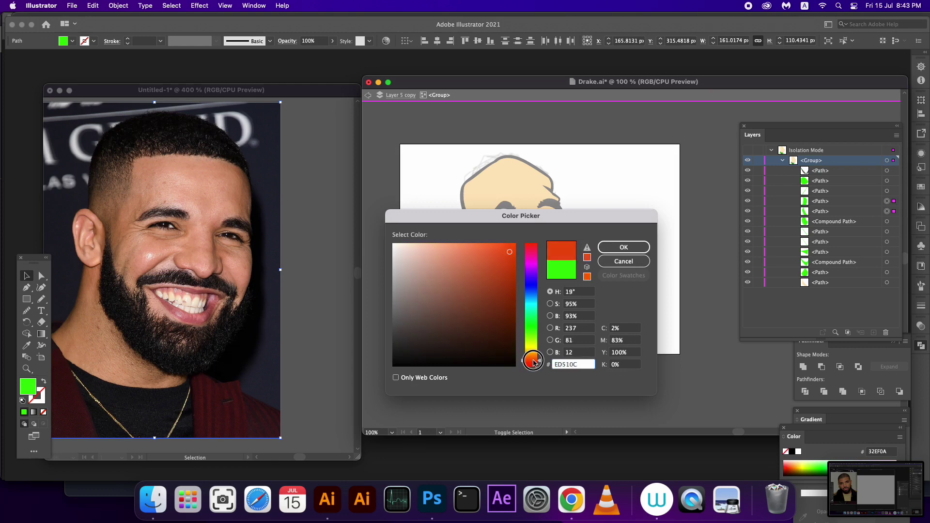
left_click(459, 320)
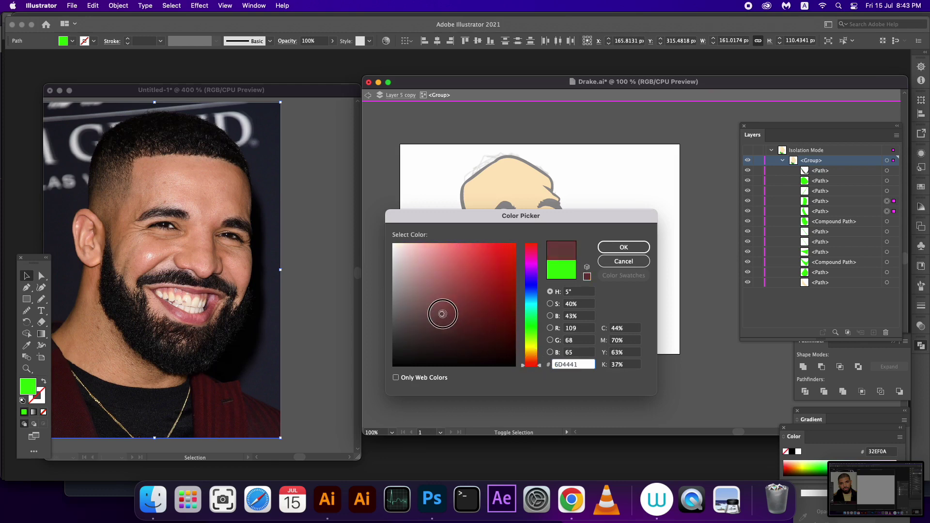
left_click_drag(460, 320, 467, 309)
left_click(605, 248)
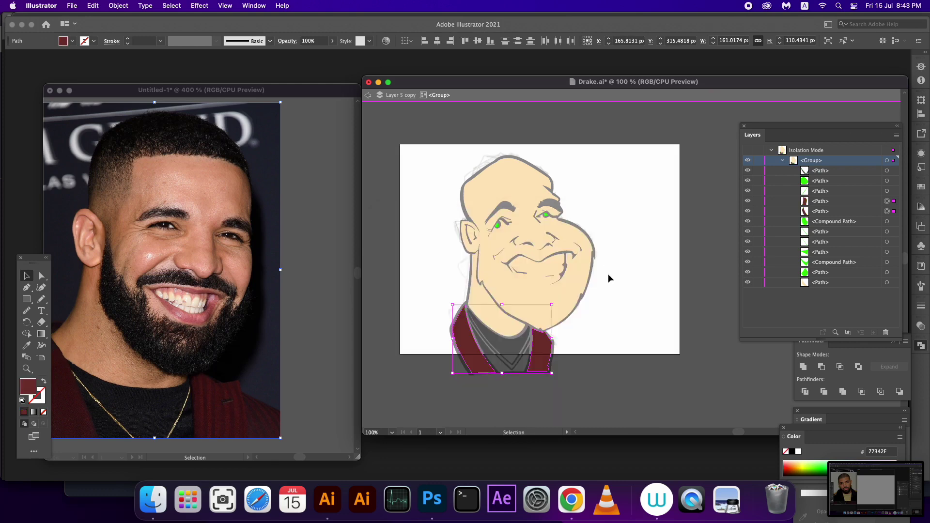
double_click(617, 308)
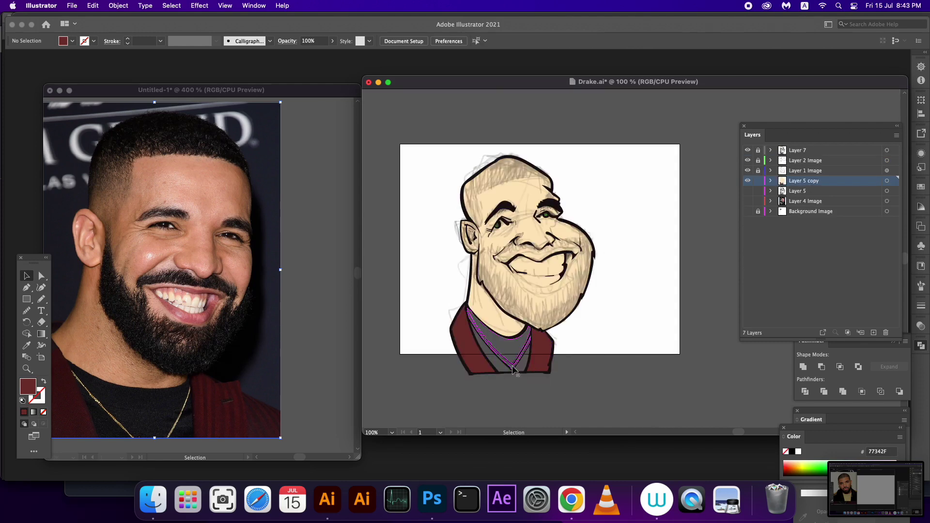
Step: Zoom in and colour both pupils dark brownish grey (6D5C56)
key("super+equal")
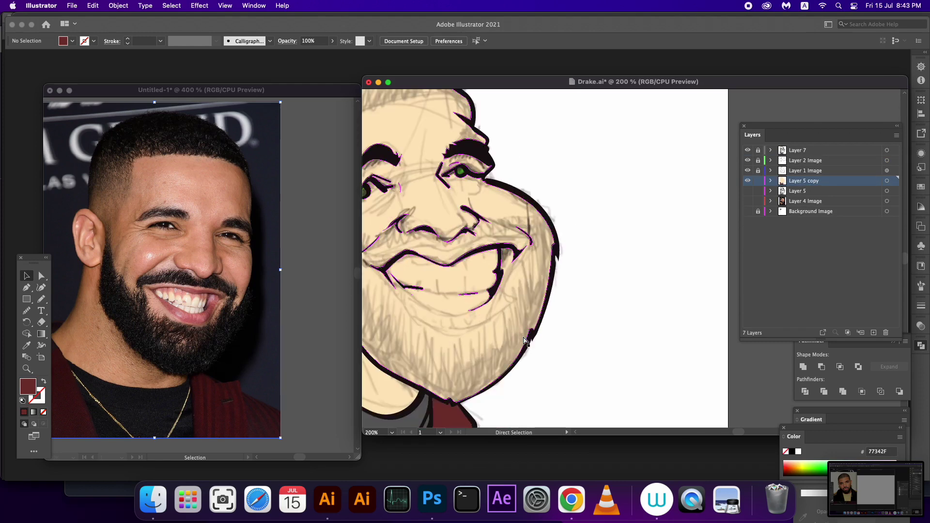
scroll(459, 357, "down", 5)
scroll(459, 357, "left", 5)
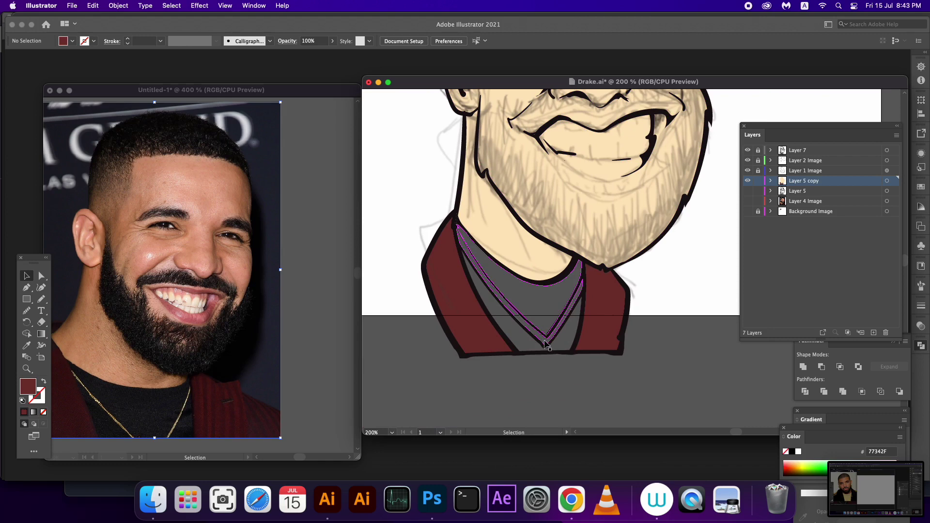
scroll(649, 357, "up", 4)
scroll(644, 326, "up", 2)
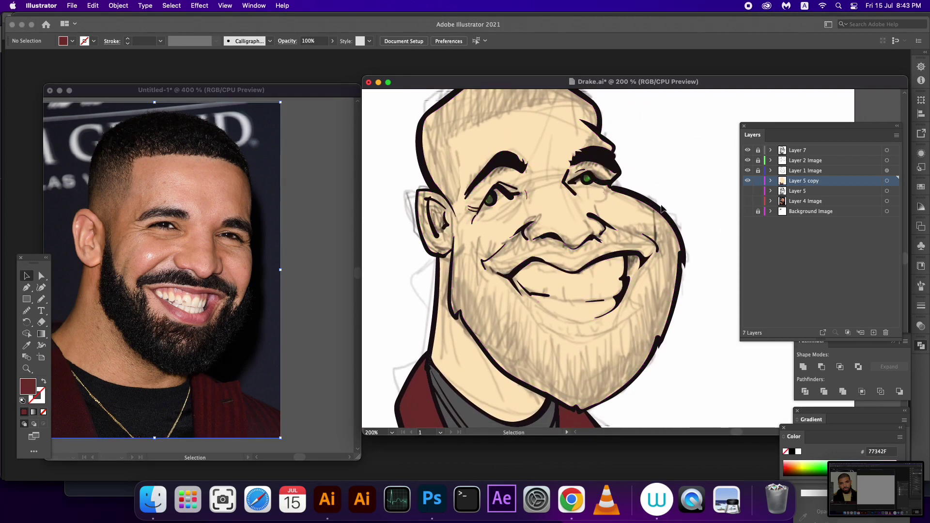
double_click(587, 180)
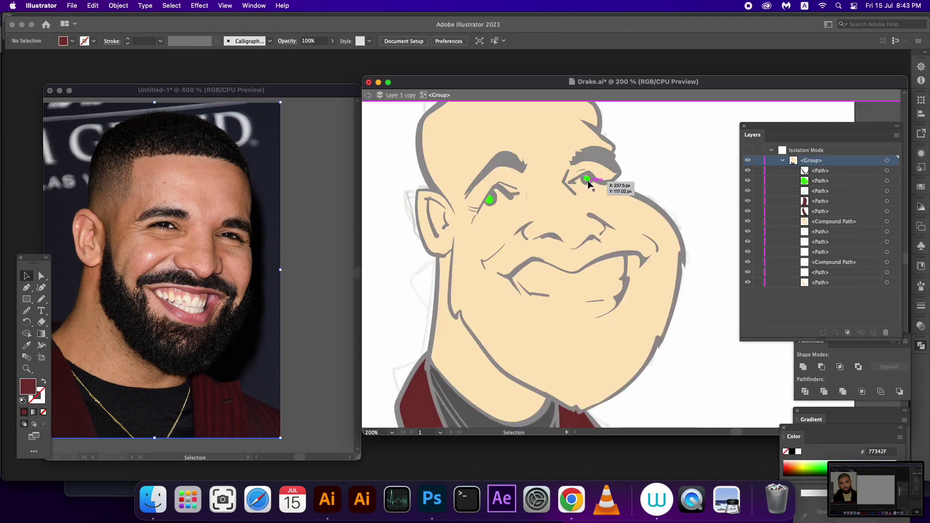
left_click(587, 179)
left_click(489, 199, "shift")
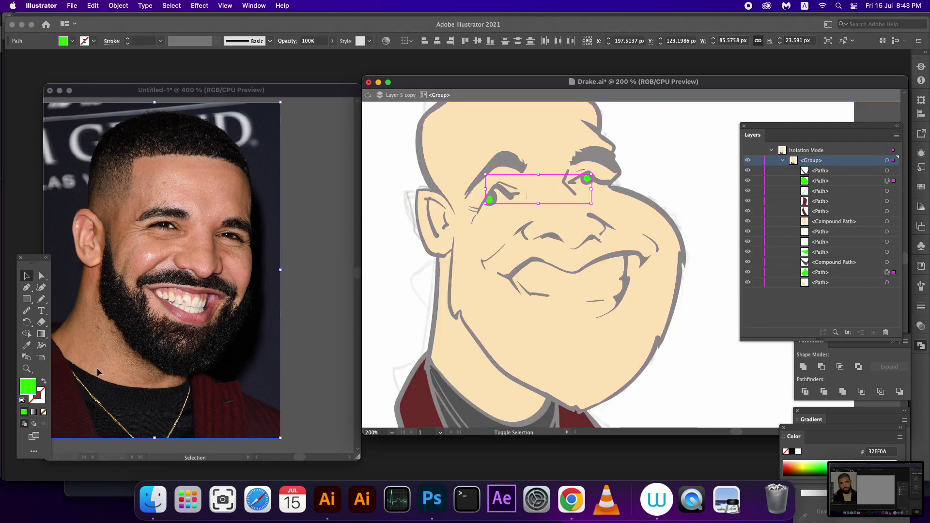
double_click(28, 387)
left_click_drag(529, 353, 531, 363)
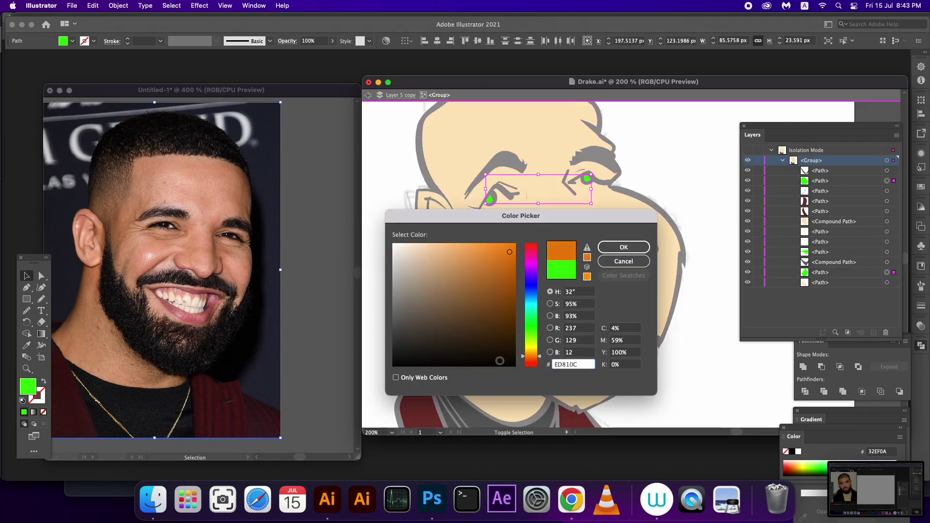
left_click_drag(427, 336, 418, 313)
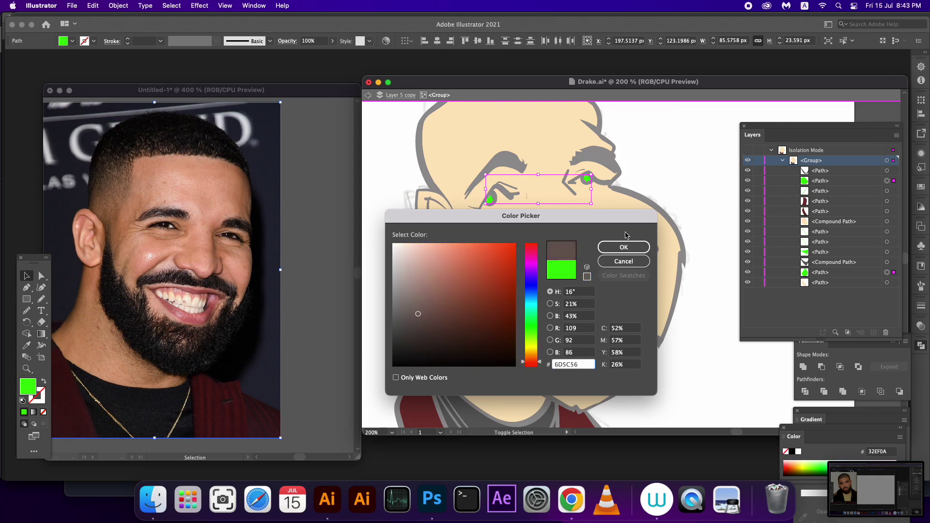
left_click(623, 247)
double_click(686, 196)
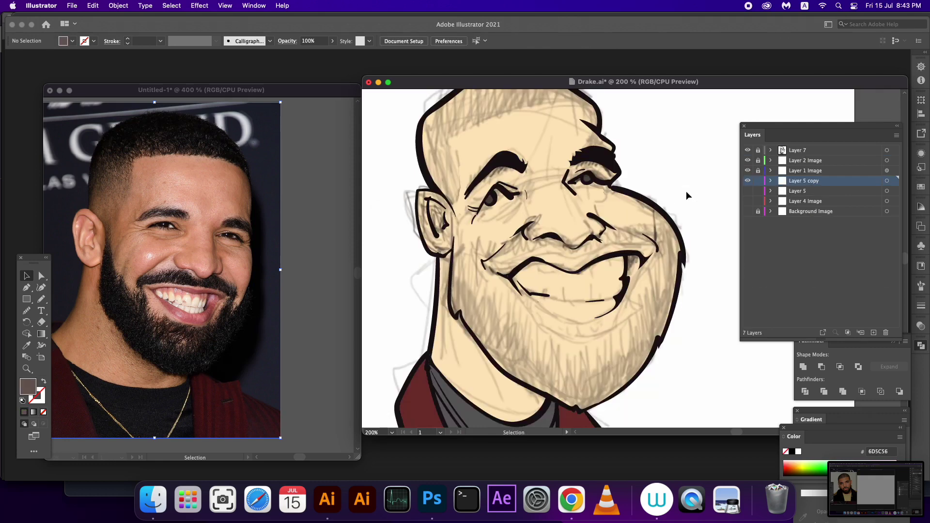
Step: Unlock Layer 5 copy and change the two skin shapes to lighter peach FFDEBD
left_click(758, 182)
double_click(556, 353)
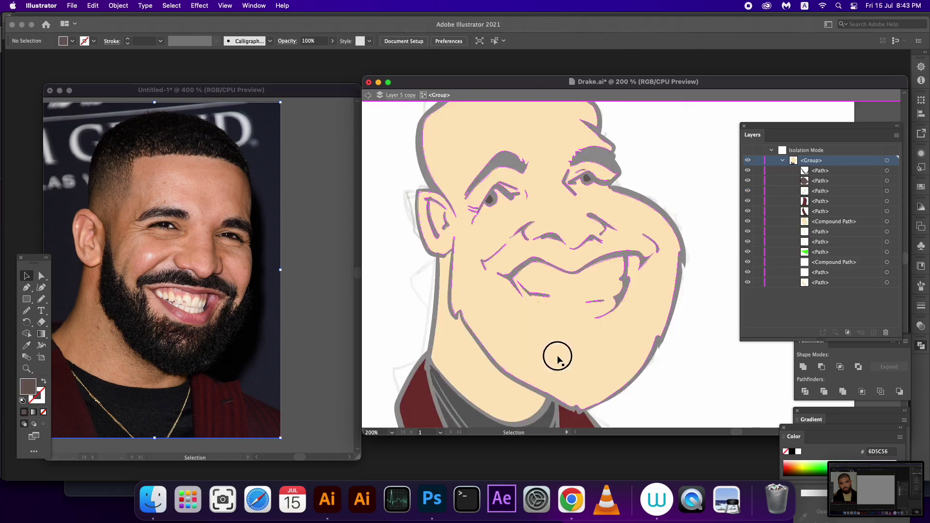
left_click(420, 377, "shift")
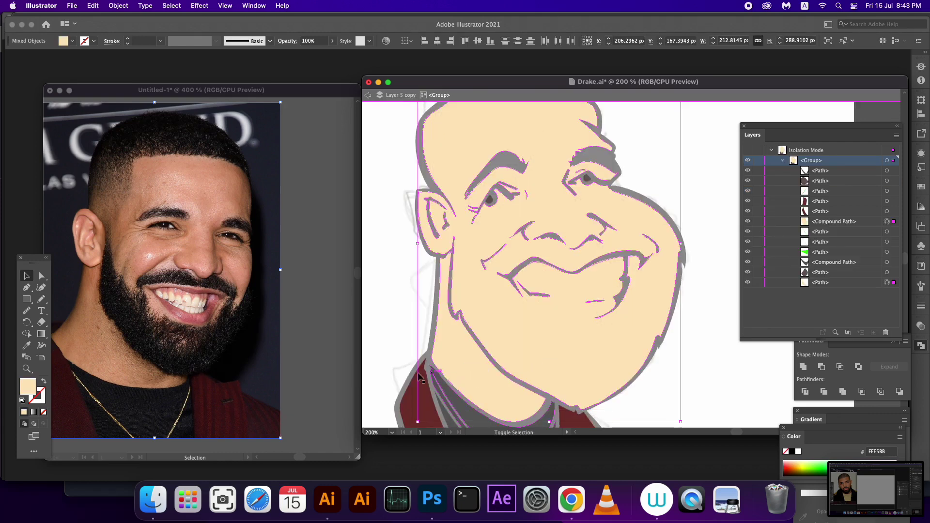
double_click(33, 388)
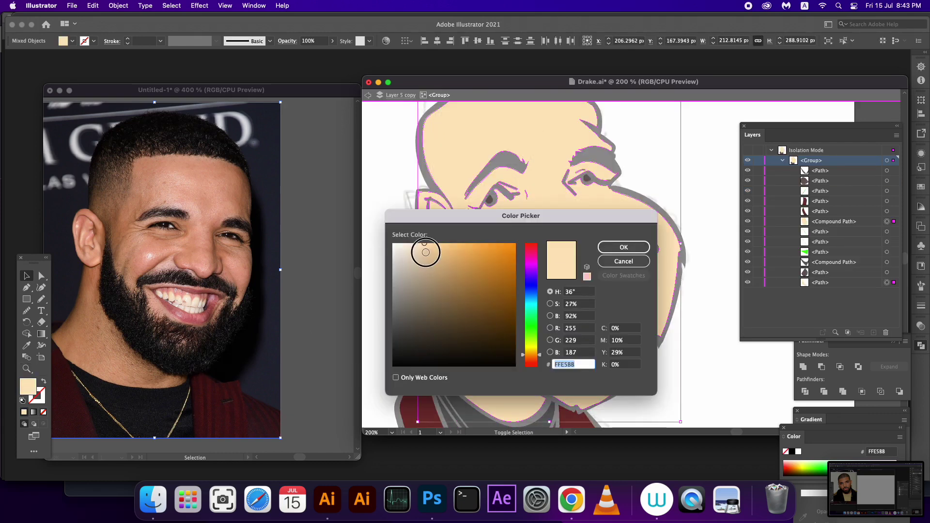
left_click_drag(423, 252, 428, 245)
left_click_drag(530, 355, 531, 359)
key("Return")
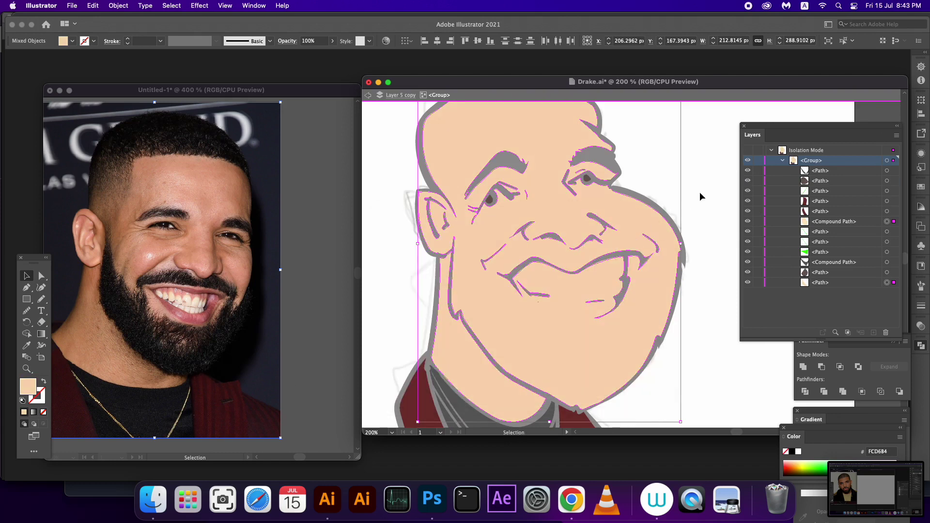
key("a")
key("ctrl+z")
key("v")
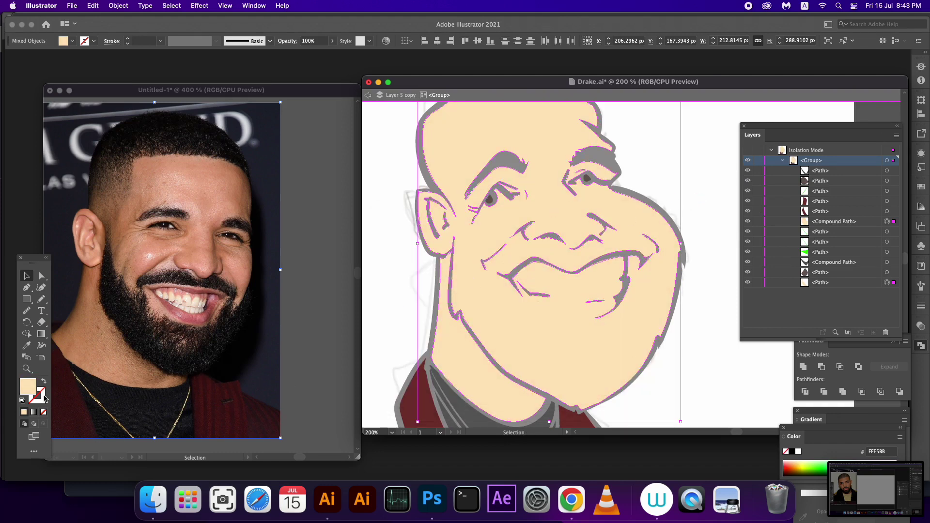
double_click(29, 386)
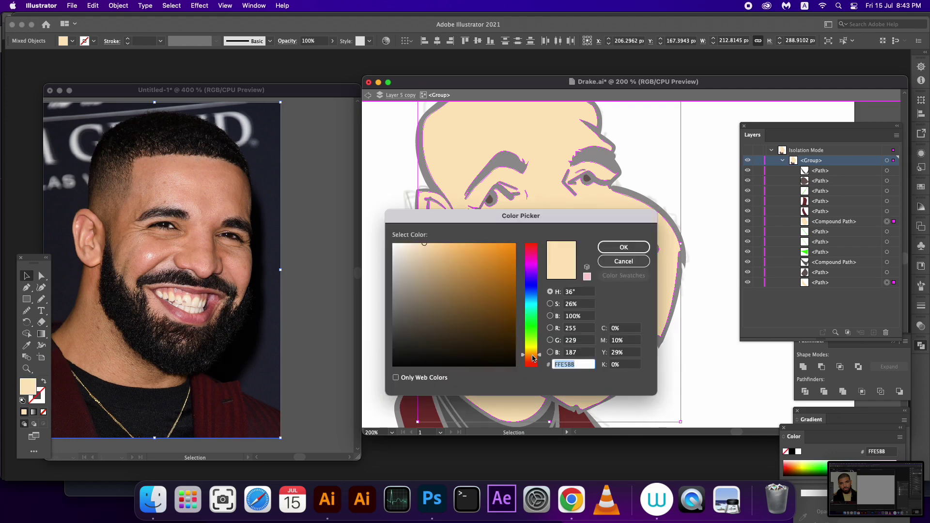
left_click_drag(533, 358, 533, 360)
left_click(623, 247)
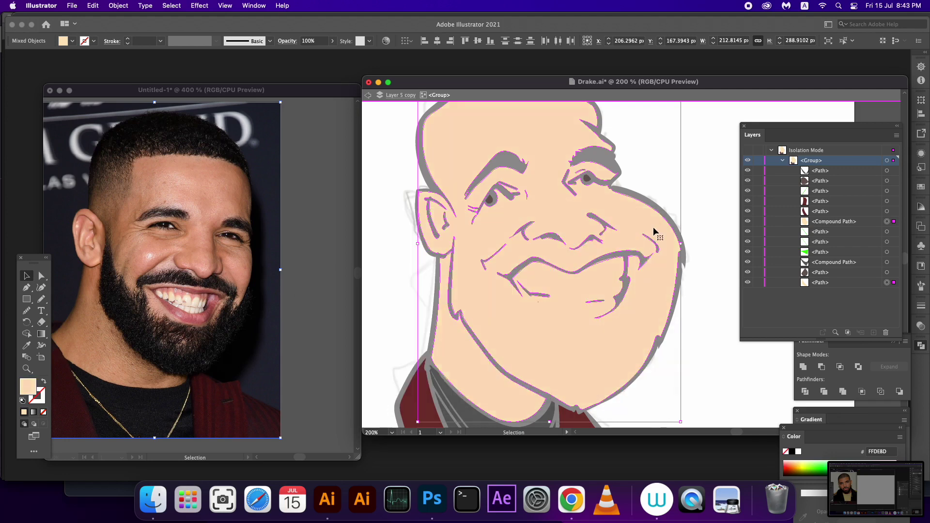
double_click(693, 202)
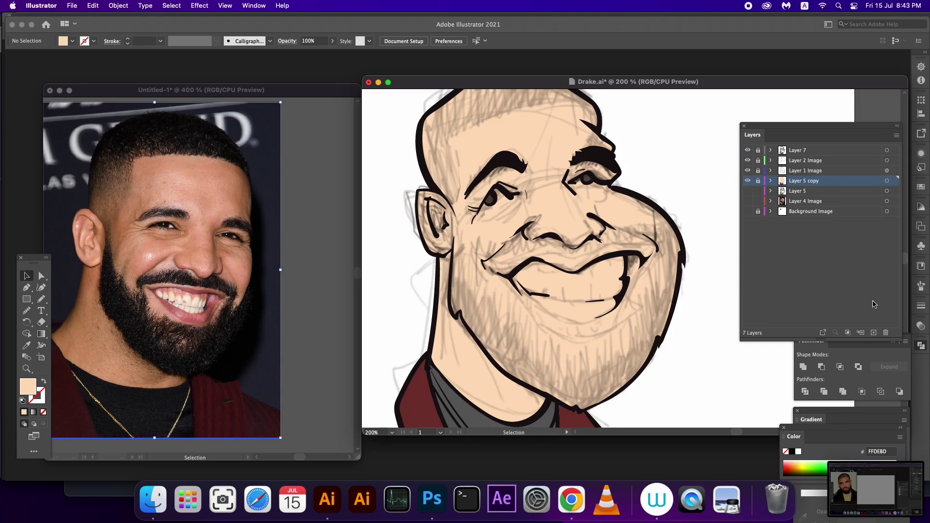
Step: On a new layer, pencil white eye-white shapes under both eyes
left_click(874, 333)
key("n")
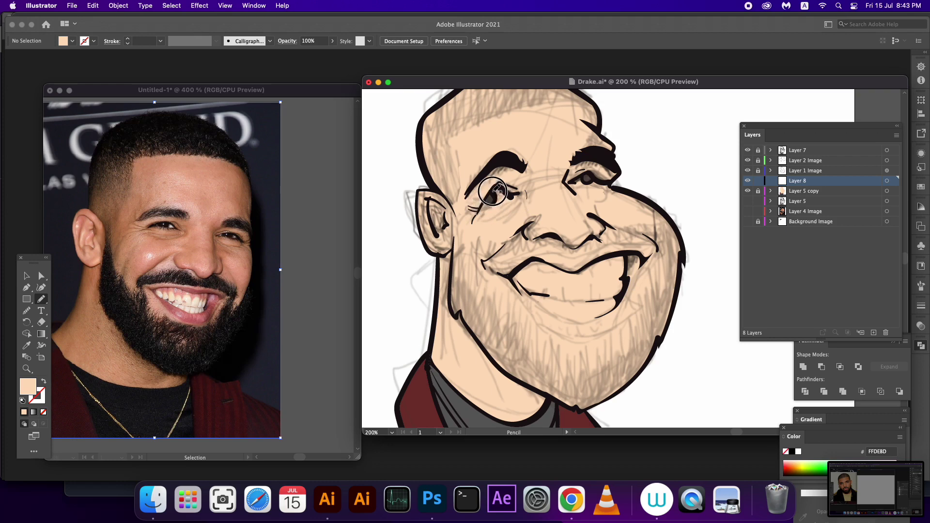
left_click_drag(509, 191, 471, 211)
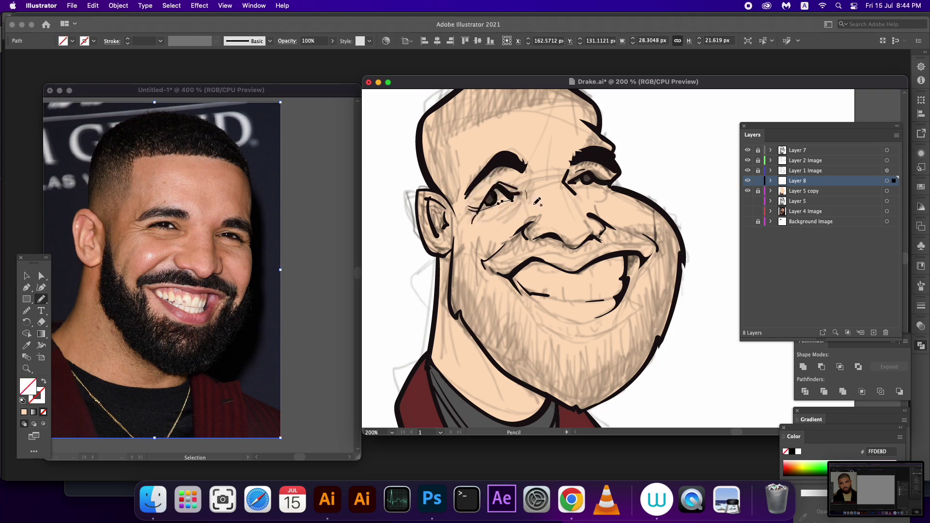
left_click(797, 452)
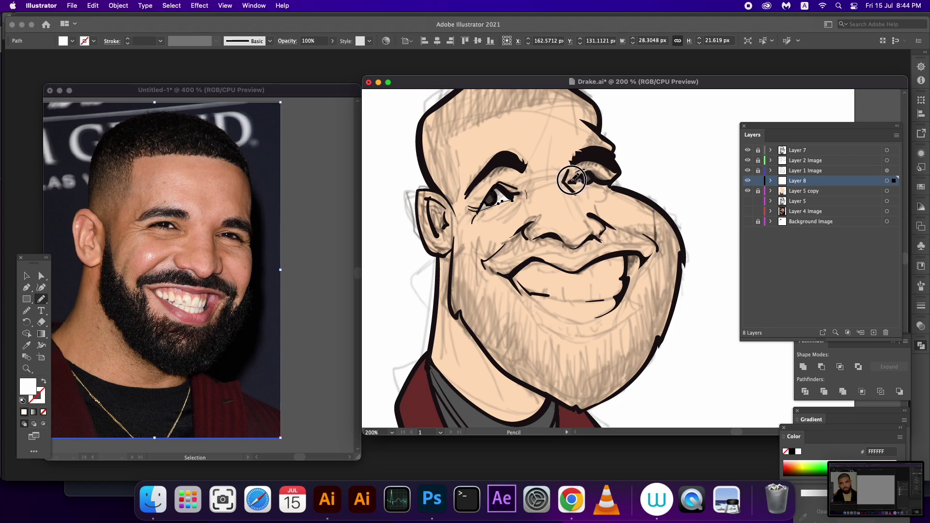
mouse_move(562, 180)
left_mouse_down()
mouse_move(608, 183)
mouse_move(592, 174)
left_mouse_up()
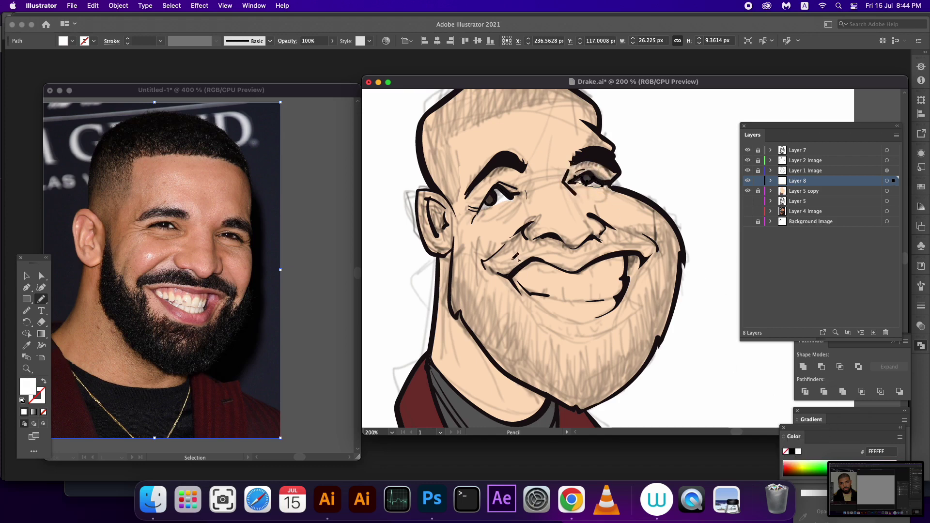
Step: Draw a white-filled mouth opening along the smile and start the lower lip outline
left_click_drag(512, 274, 624, 257)
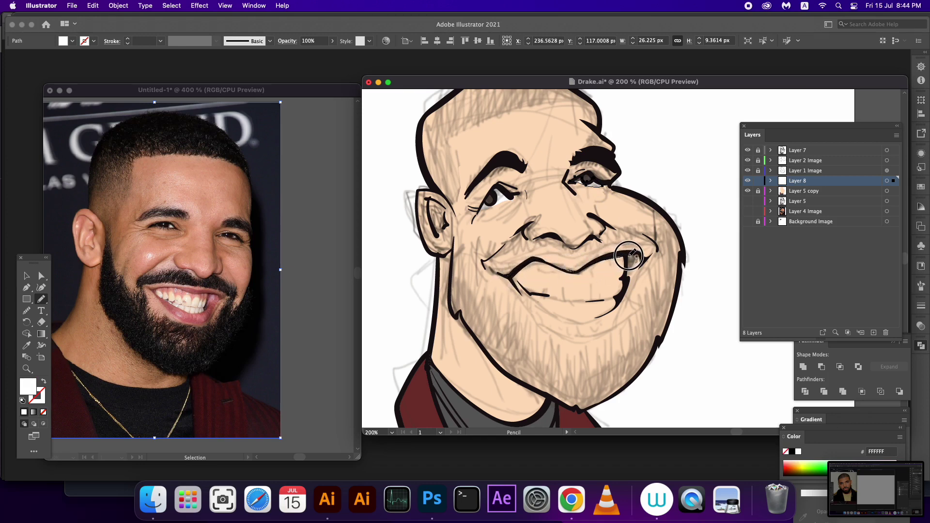
mouse_move(628, 255)
left_mouse_down()
mouse_move(602, 320)
mouse_move(525, 289)
left_mouse_up()
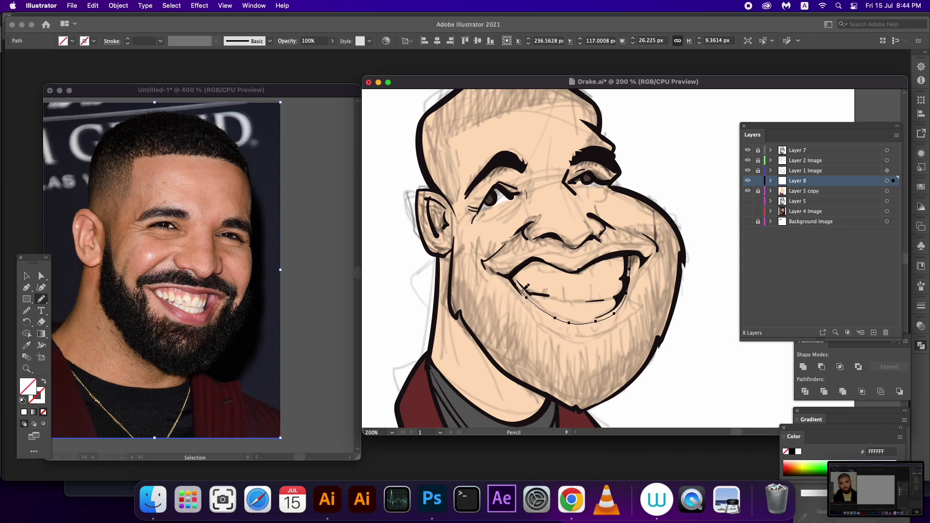
left_click(798, 452)
left_click_drag(520, 284, 507, 275)
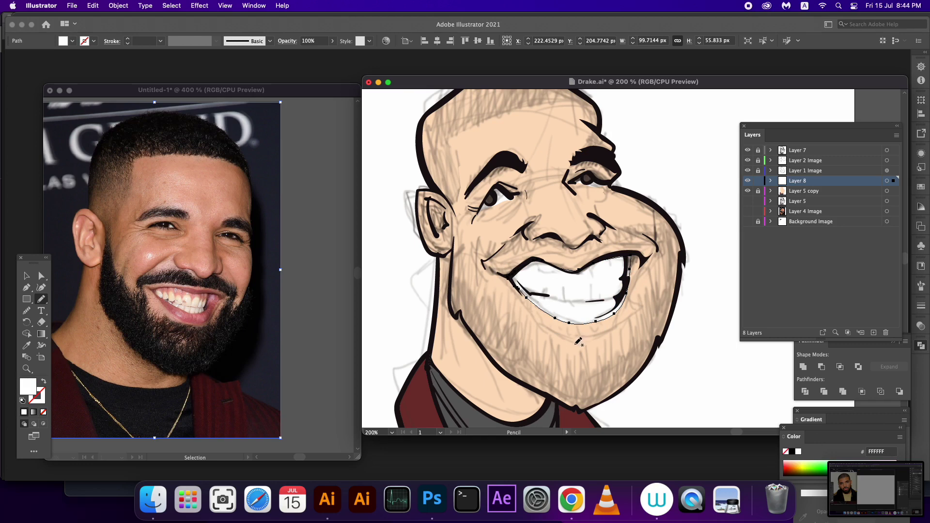
mouse_move(573, 342)
left_mouse_down()
mouse_move(635, 313)
mouse_move(595, 317)
mouse_move(505, 277)
left_mouse_up()
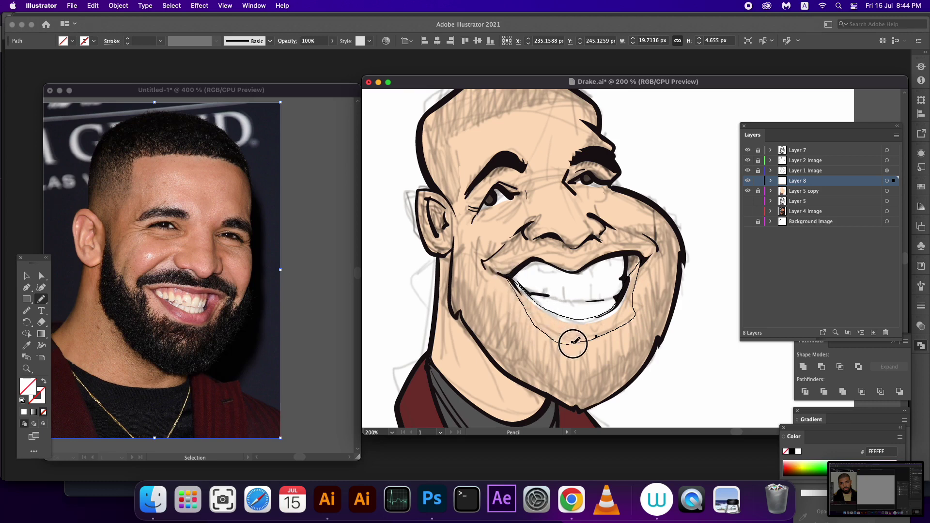
Step: Close the lower lip shape around the chin and fill it soft pink E59489
left_click_drag(505, 277, 594, 336)
key("i")
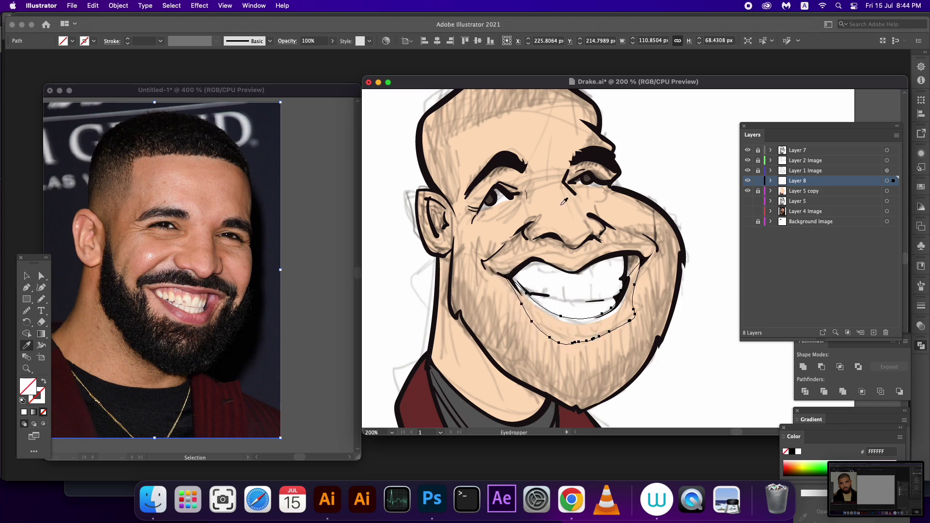
left_click(471, 259)
double_click(38, 384)
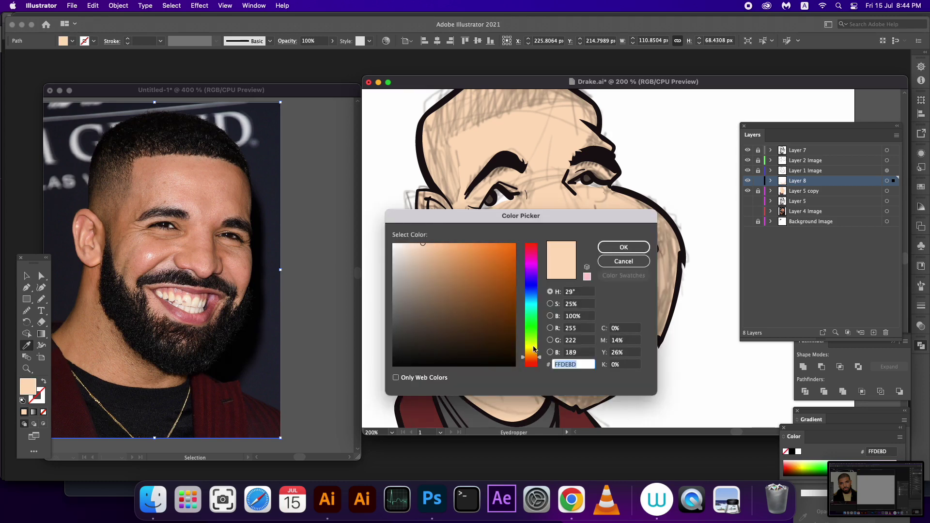
left_click_drag(533, 359, 533, 363)
left_click_drag(460, 285, 446, 257)
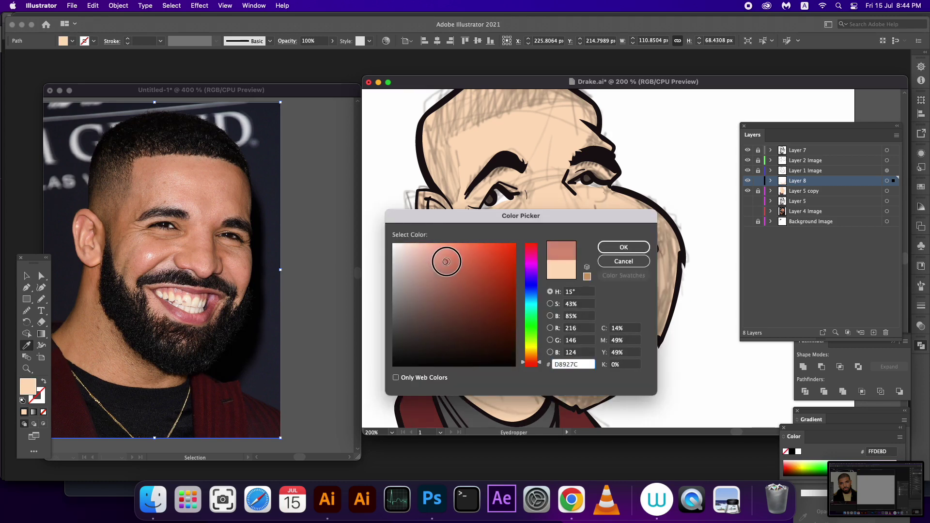
left_click_drag(531, 359, 530, 365)
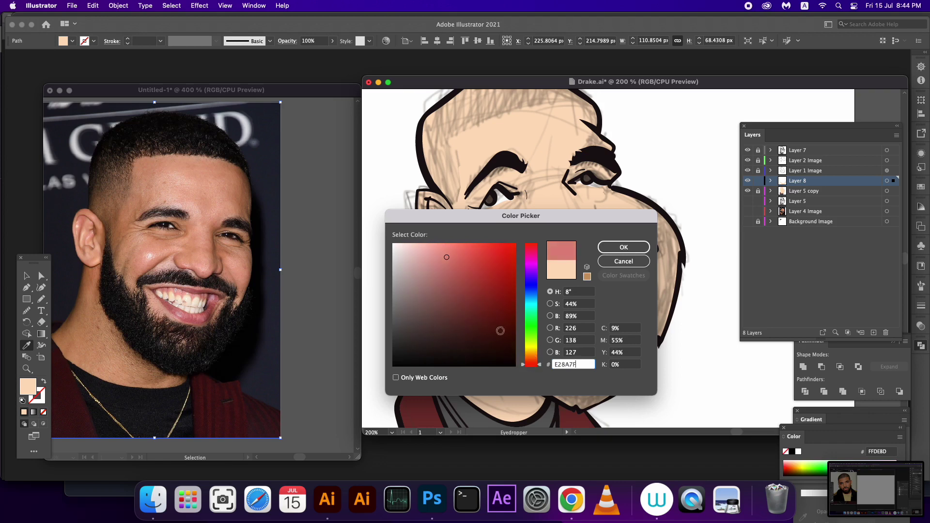
left_click(442, 256)
left_click(624, 248)
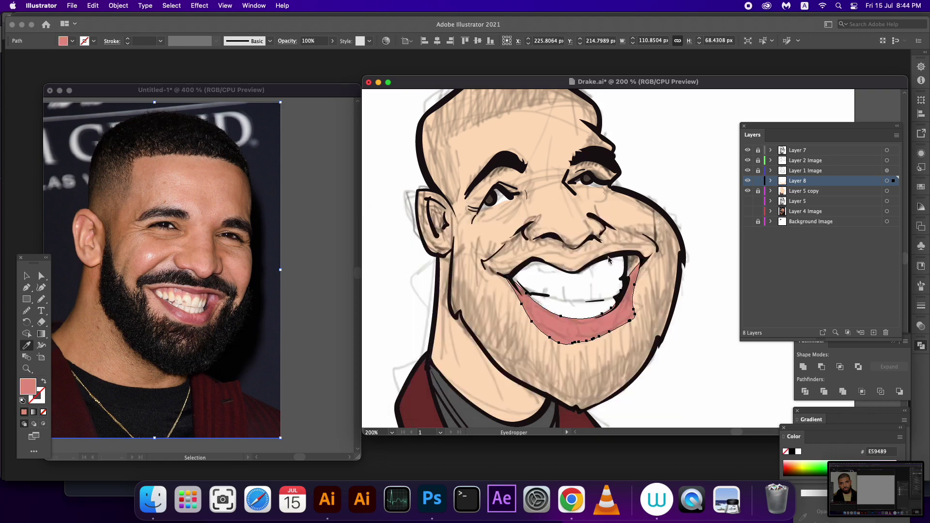
key("n")
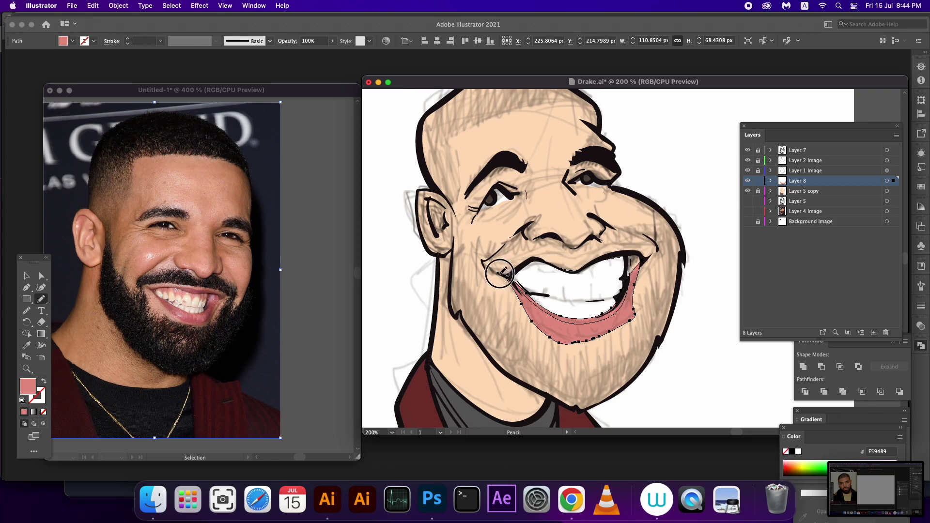
Step: Draw the upper lip shape and fill it pink
left_click_drag(500, 274, 652, 251)
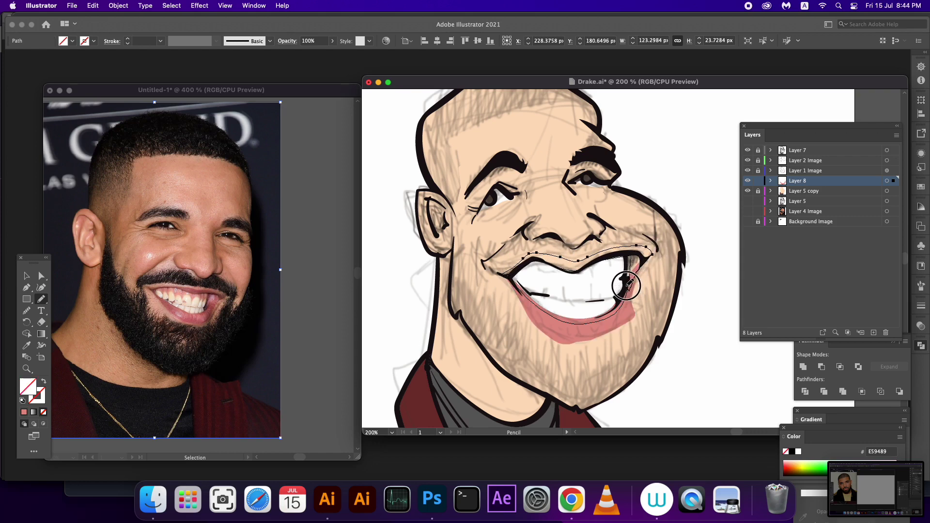
left_click_drag(627, 285, 627, 289)
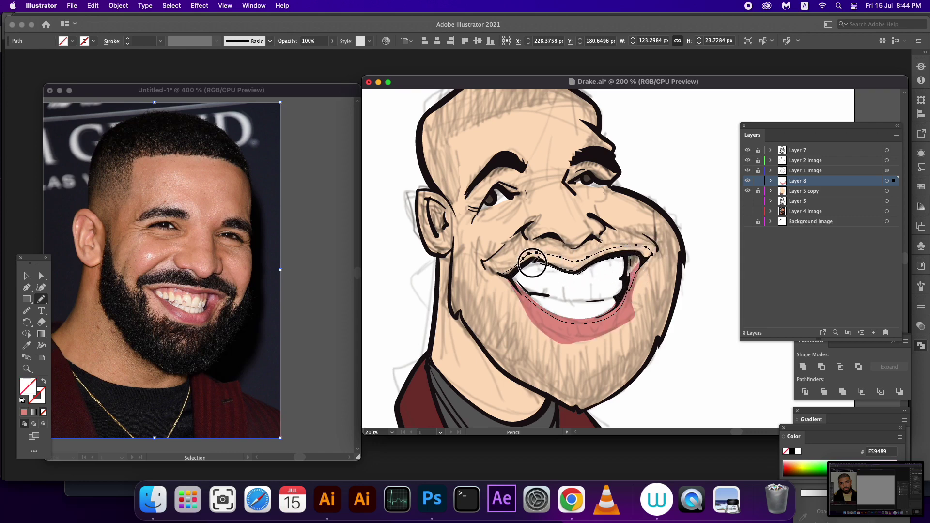
left_click_drag(532, 263, 504, 277)
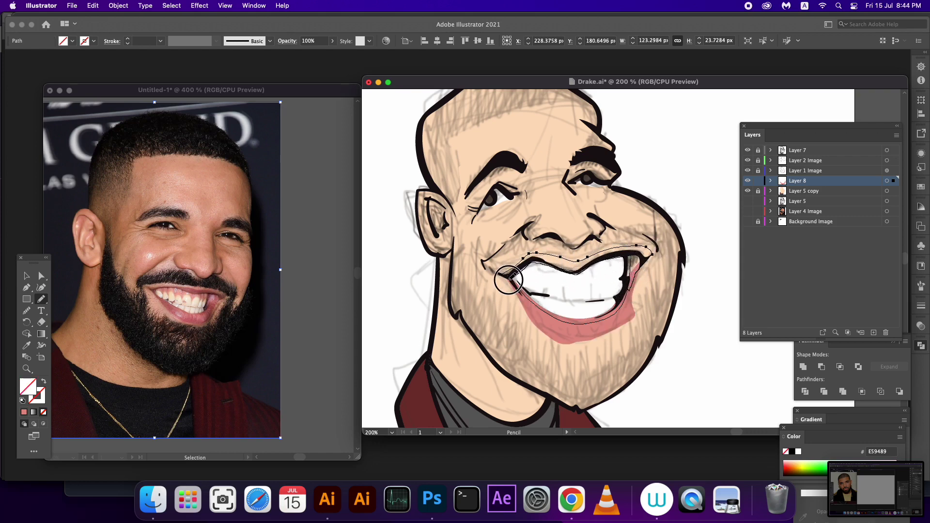
left_click(24, 423)
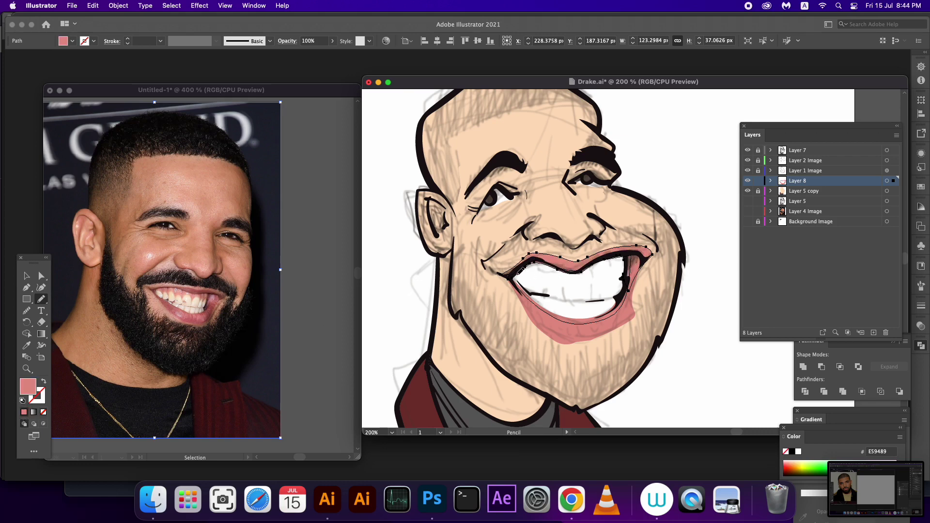
key("super")
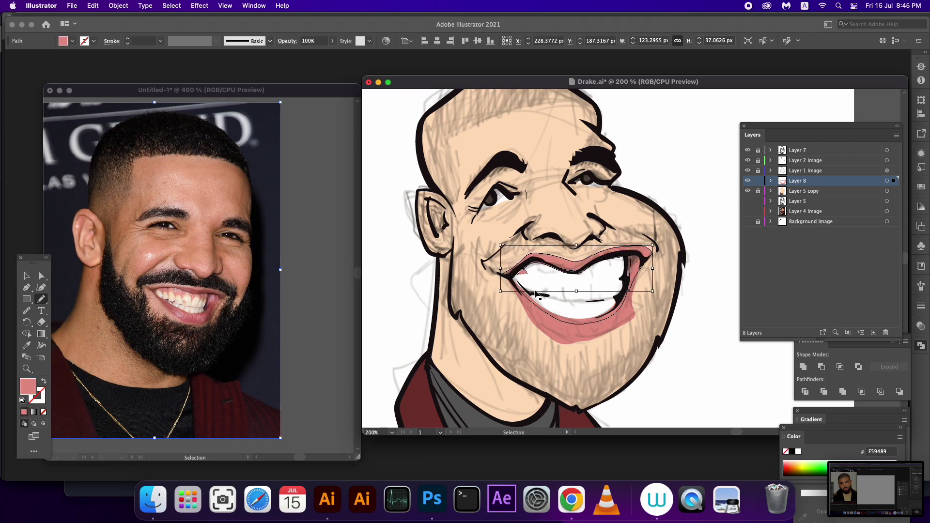
Step: Replace the old gum line with a new scalloped one along the upper teeth
mouse_move(513, 276)
left_mouse_down()
mouse_move(593, 280)
mouse_move(630, 264)
left_mouse_up()
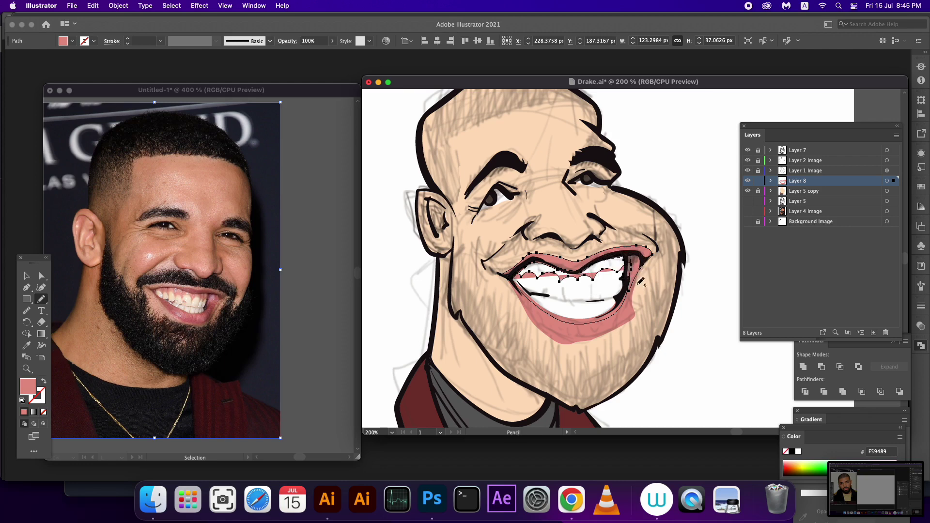
key("super+z")
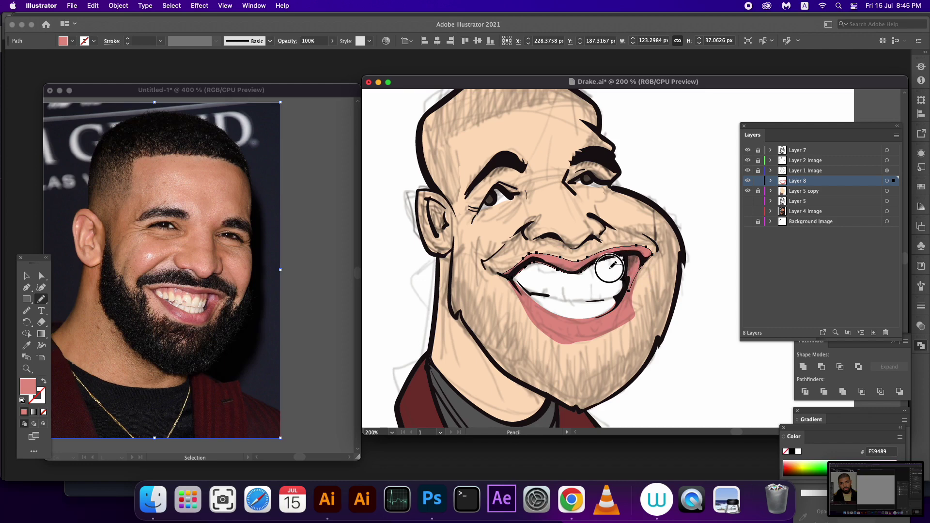
mouse_move(624, 263)
left_mouse_down()
mouse_move(576, 278)
mouse_move(541, 269)
left_mouse_up()
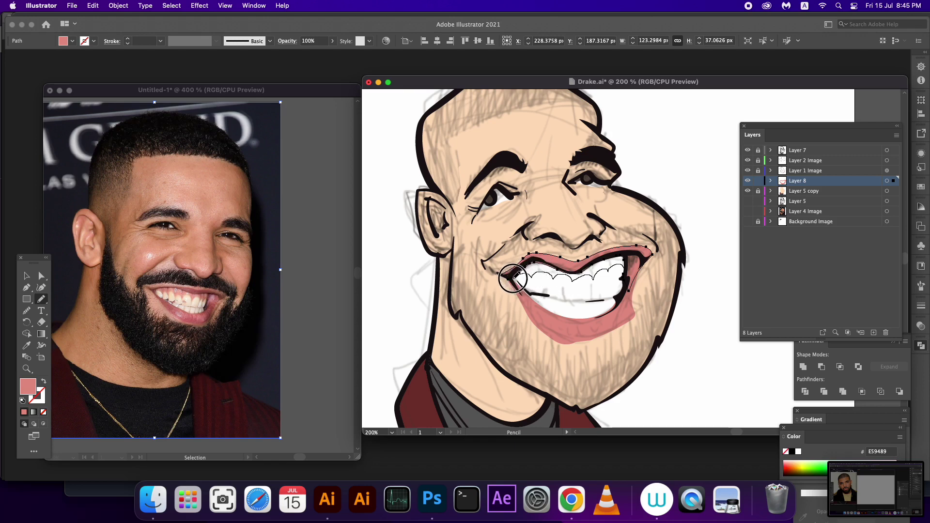
left_click_drag(536, 273, 508, 276)
left_click_drag(557, 330, 553, 347)
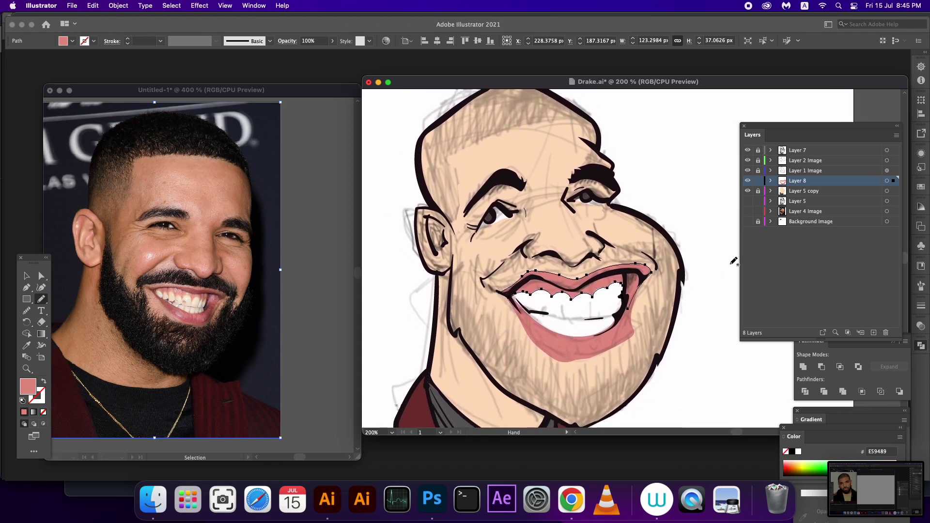
key("super+shift+a")
left_click_drag(621, 290, 653, 293)
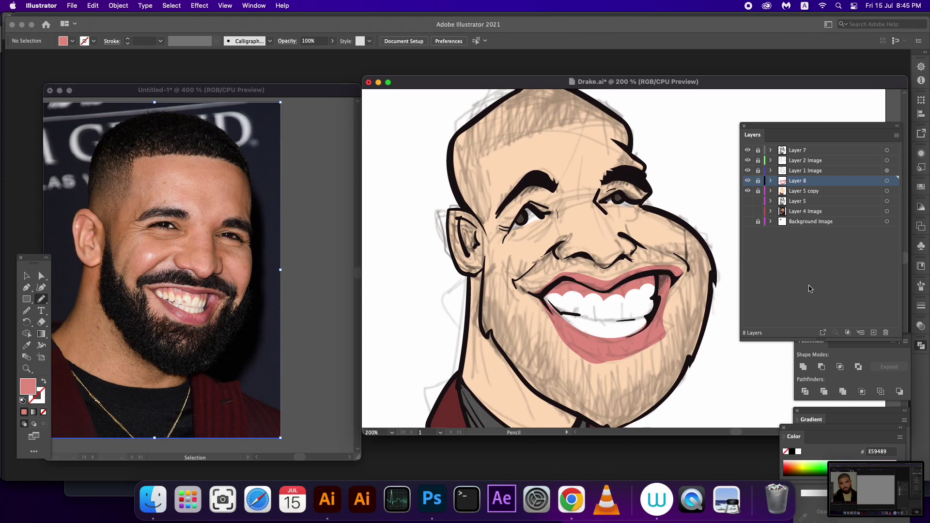
Step: On new Layer 9, draw a left cheek-and-chin beard shape filled dark brown 5E493F
left_click(872, 332)
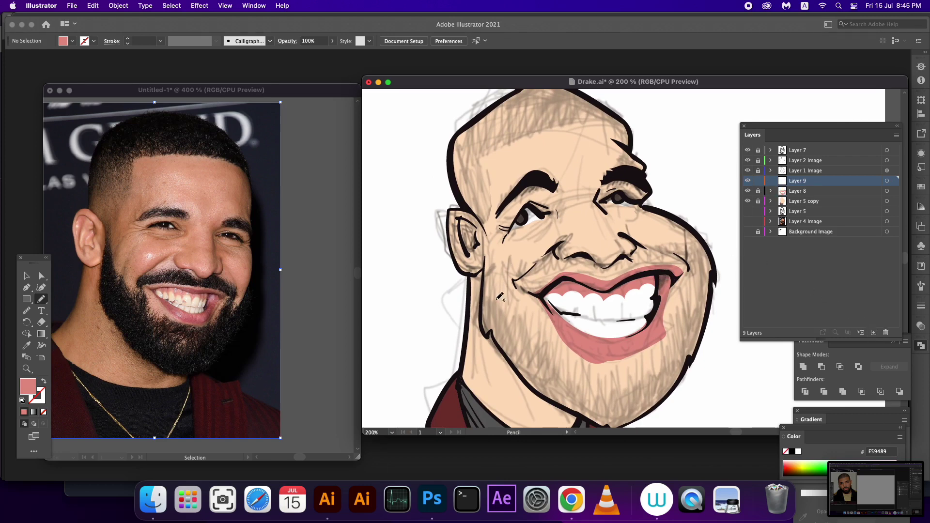
mouse_move(481, 227)
left_mouse_down()
mouse_move(503, 299)
mouse_move(540, 272)
mouse_move(599, 270)
mouse_move(535, 305)
left_mouse_up()
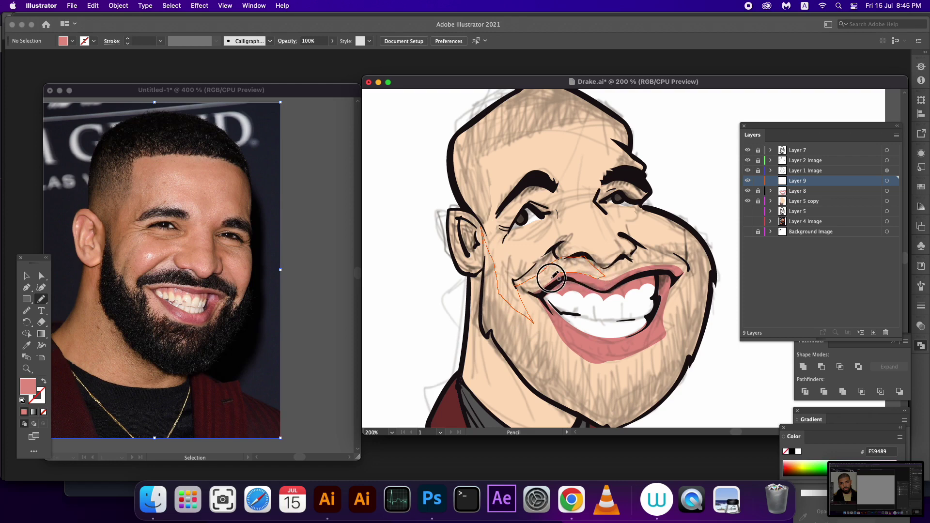
mouse_move(546, 343)
left_mouse_down()
mouse_move(486, 331)
mouse_move(477, 221)
left_mouse_up()
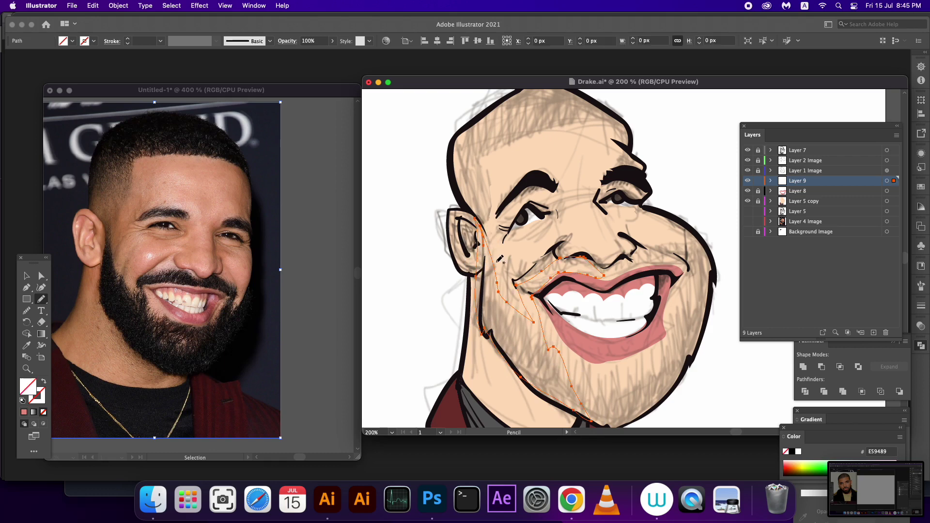
left_click(25, 412)
double_click(26, 390)
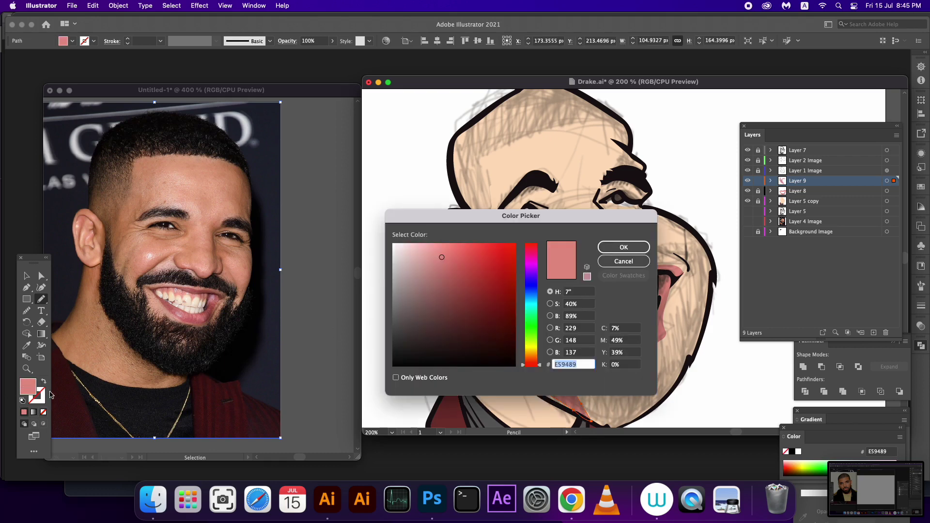
left_click_drag(533, 360, 533, 356)
left_click_drag(426, 326, 433, 321)
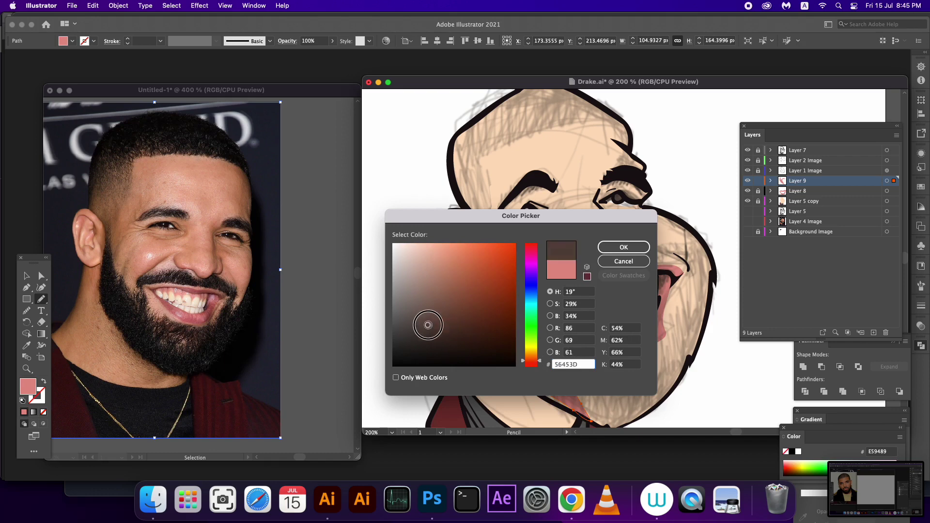
left_click(624, 247)
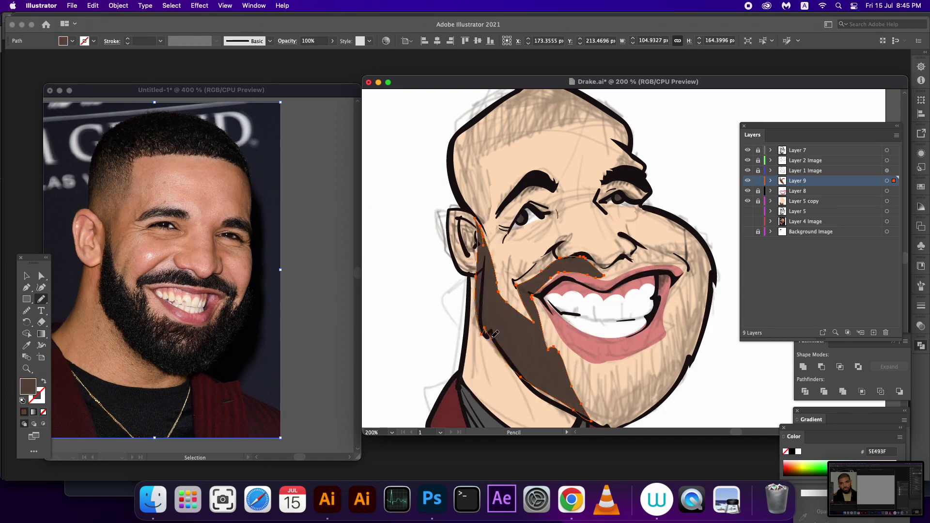
Step: Reshape the beard edges by the ear and jaw, then outline the moustache and right beard
left_click_drag(522, 375, 487, 260)
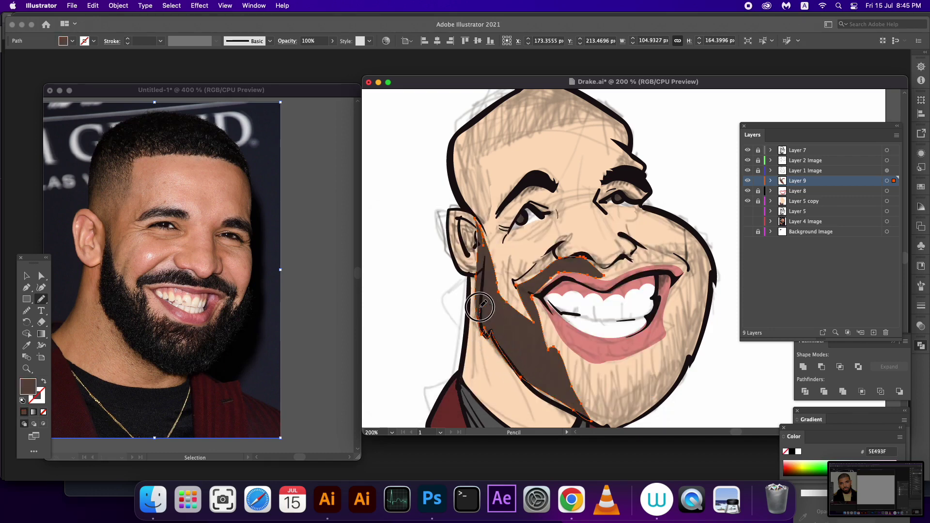
left_click_drag(485, 261, 535, 299)
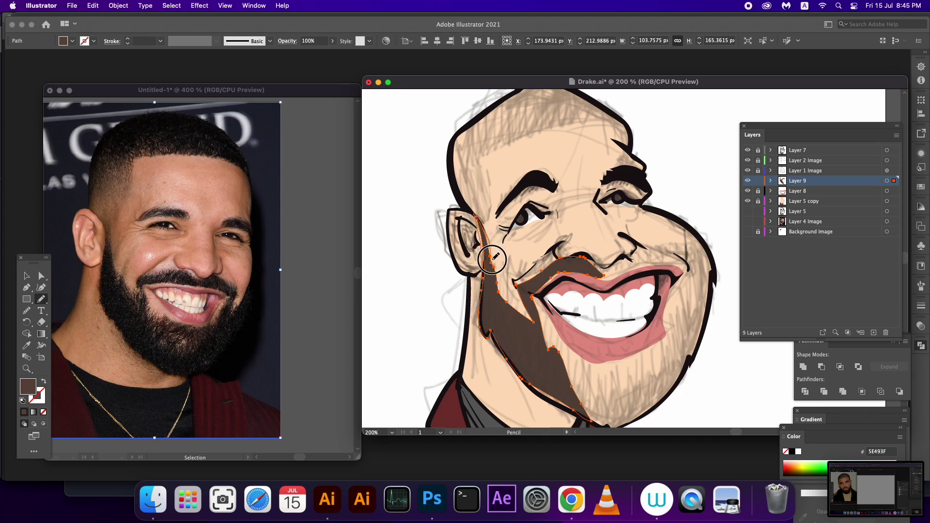
left_click_drag(599, 385, 558, 307)
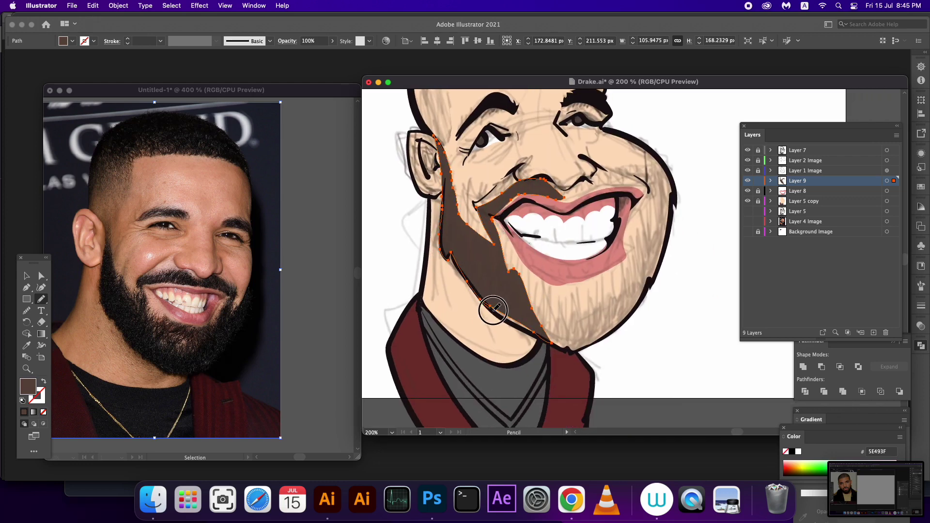
left_click_drag(493, 310, 538, 334)
left_click_drag(655, 190, 650, 261)
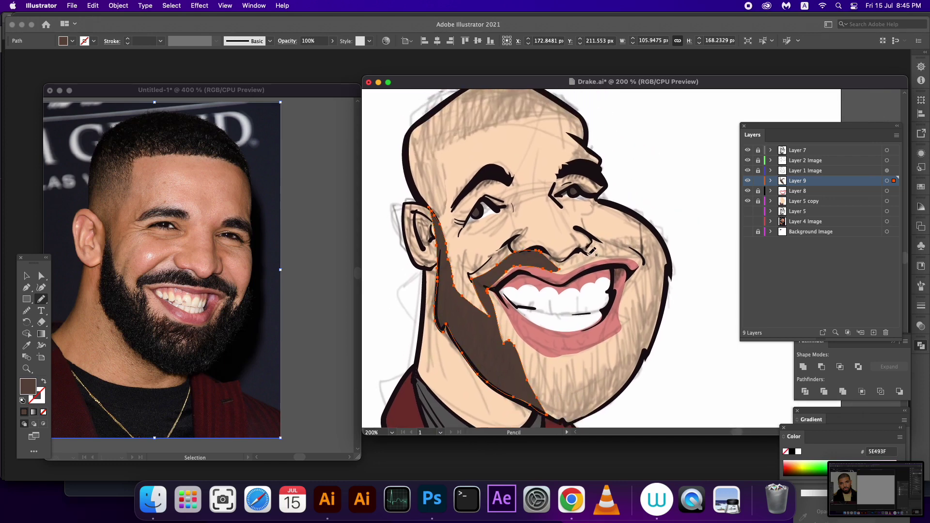
mouse_move(582, 252)
left_mouse_down()
mouse_move(568, 271)
mouse_move(635, 272)
mouse_move(626, 329)
mouse_move(497, 349)
mouse_move(623, 389)
mouse_move(676, 262)
mouse_move(650, 222)
mouse_move(615, 208)
mouse_move(638, 256)
mouse_move(596, 242)
mouse_move(576, 251)
left_mouse_up()
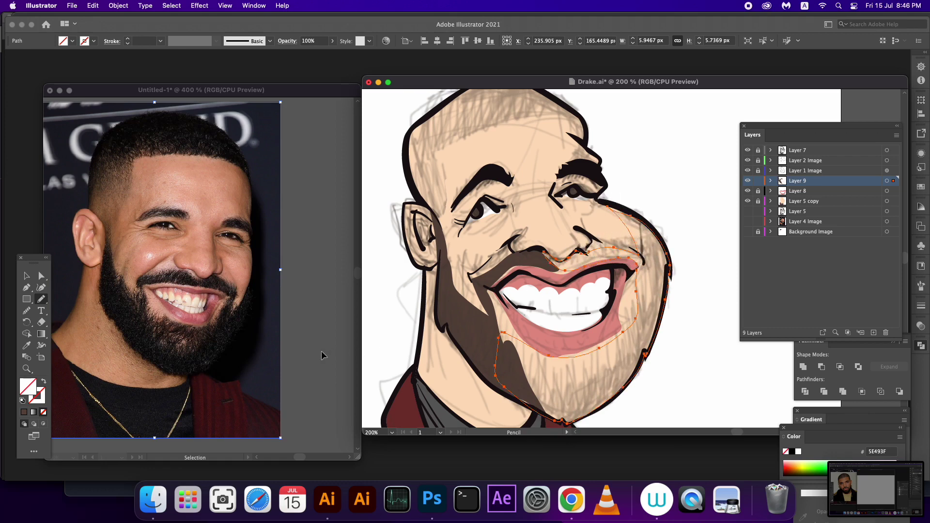
Step: Fill the right beard shape dark brown and outline the hair across the top of the head
left_click(24, 412)
left_click_drag(545, 290, 548, 275)
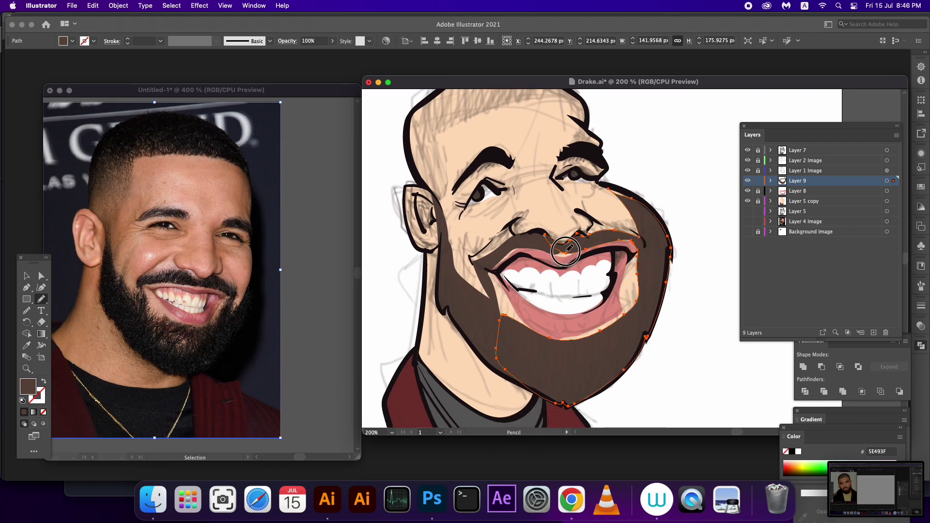
mouse_move(630, 276)
left_mouse_down()
mouse_move(617, 310)
mouse_move(621, 287)
left_mouse_up()
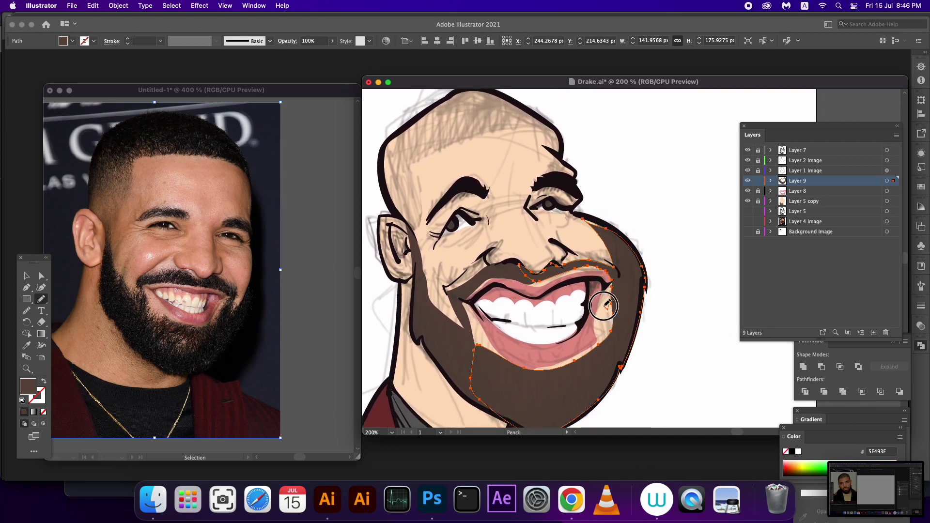
left_click_drag(582, 369, 635, 299)
scroll(635, 299, "up", 2)
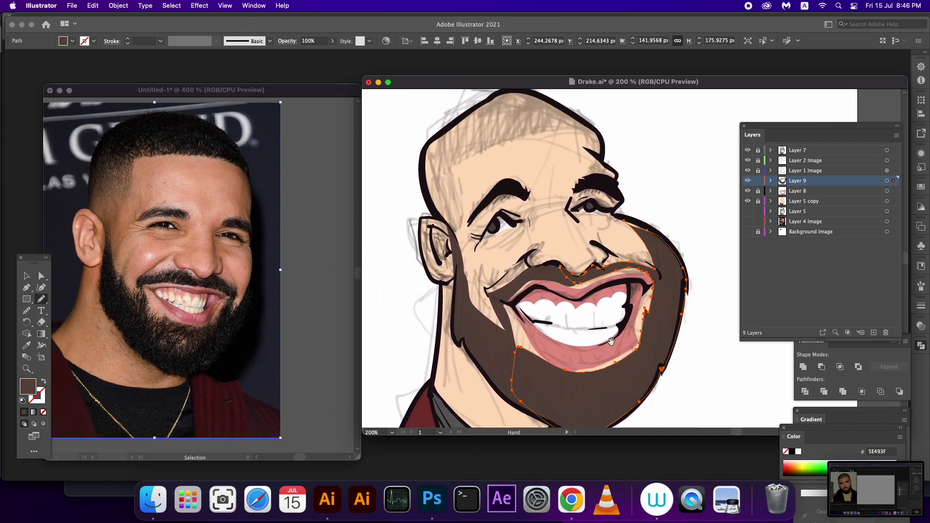
scroll(620, 312, "up", 2)
scroll(605, 324, "up", 2)
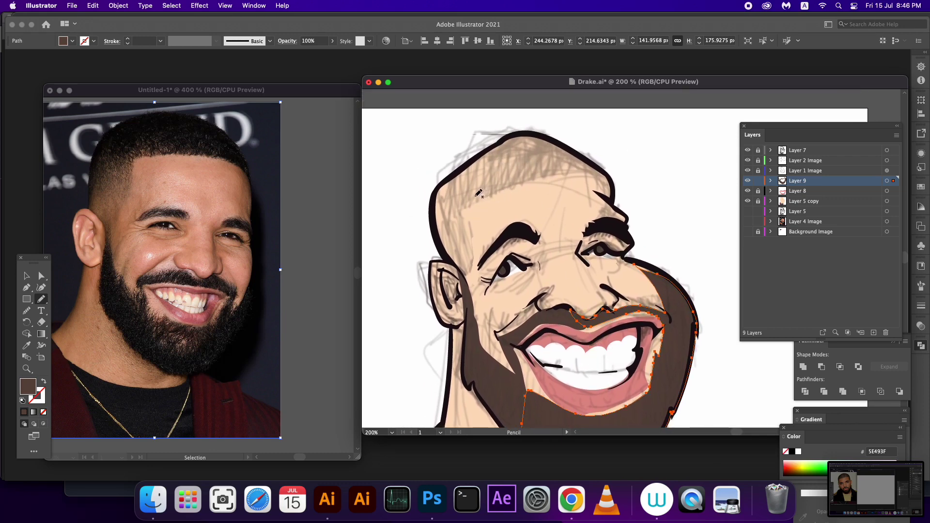
mouse_move(478, 194)
left_mouse_down()
mouse_move(544, 166)
mouse_move(614, 186)
mouse_move(594, 162)
mouse_move(533, 133)
mouse_move(453, 173)
mouse_move(429, 208)
mouse_move(434, 232)
mouse_move(460, 208)
mouse_move(430, 199)
left_mouse_up()
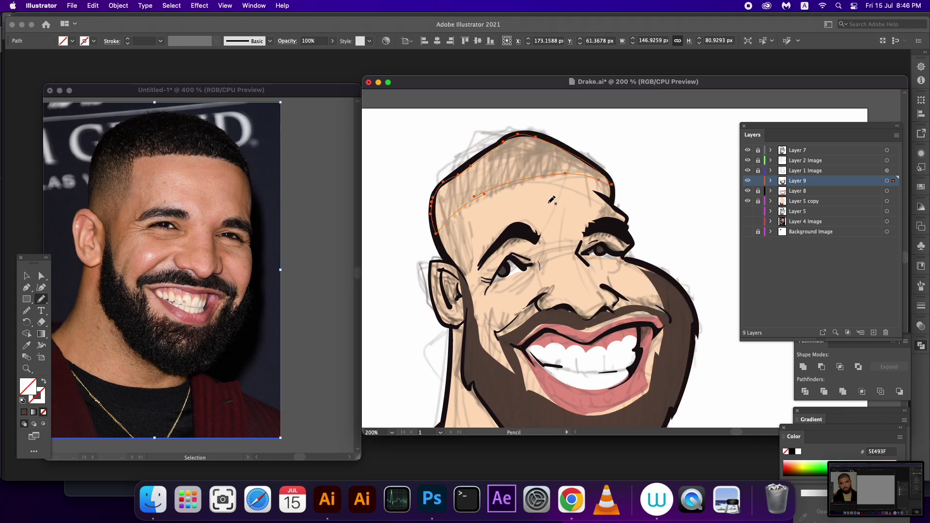
Step: Fill the hair dark brown and redraw the hairline, moustache and right-cheek beard edges
left_click(23, 410)
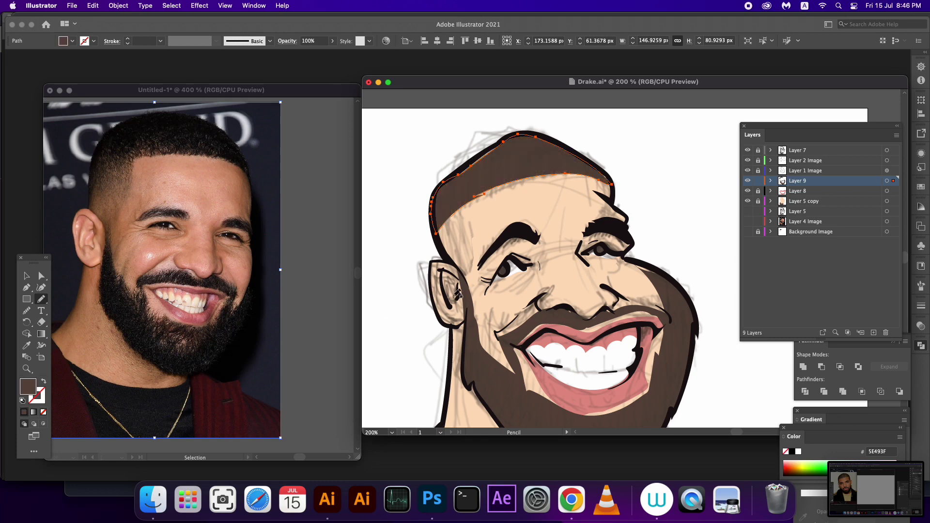
left_click(887, 181)
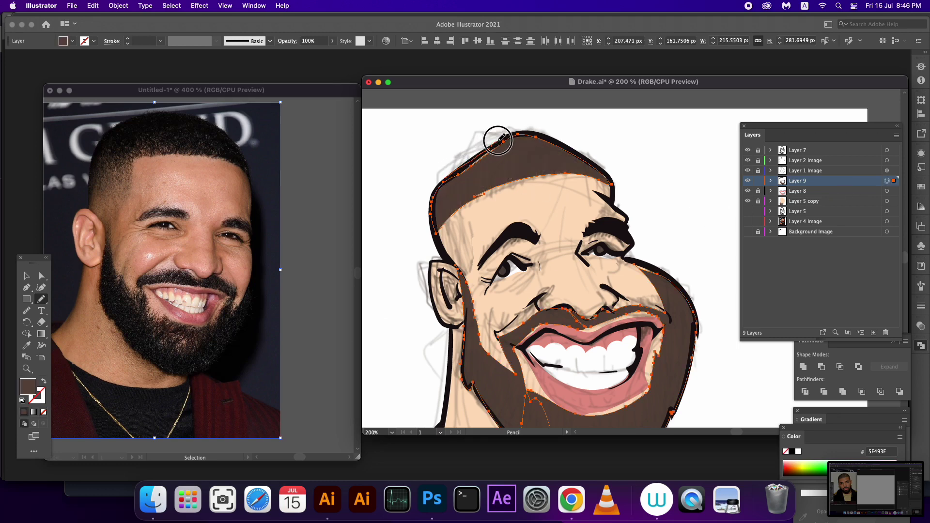
mouse_move(501, 136)
left_mouse_down()
mouse_move(454, 170)
mouse_move(508, 131)
left_mouse_up()
scroll(539, 208, "down", 5)
scroll(539, 208, "right", 3)
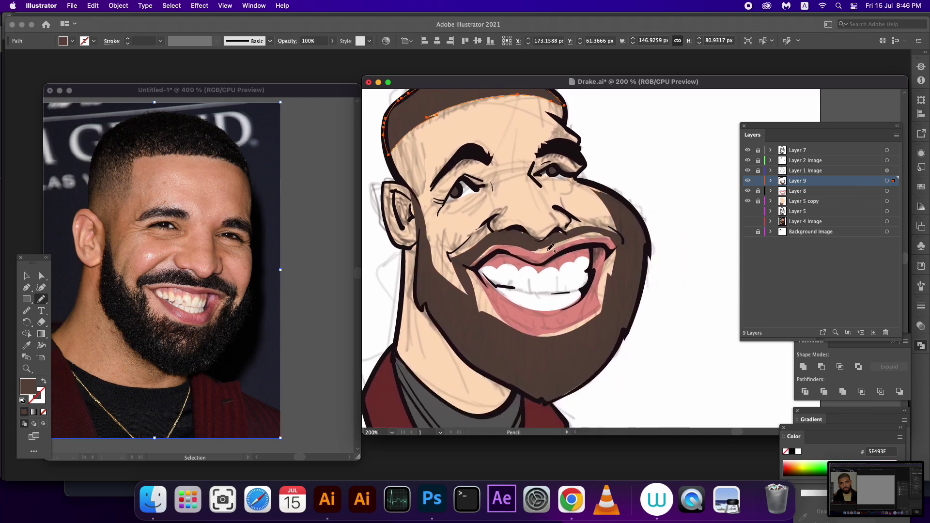
mouse_move(538, 248)
left_mouse_down()
mouse_move(615, 232)
mouse_move(526, 245)
left_mouse_up()
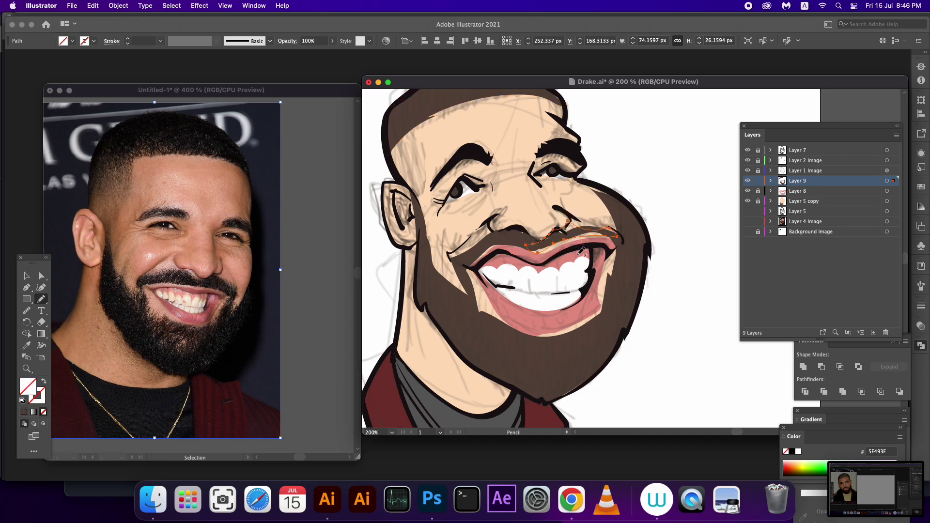
mouse_move(560, 307)
left_mouse_down()
mouse_move(560, 348)
mouse_move(588, 323)
left_mouse_up()
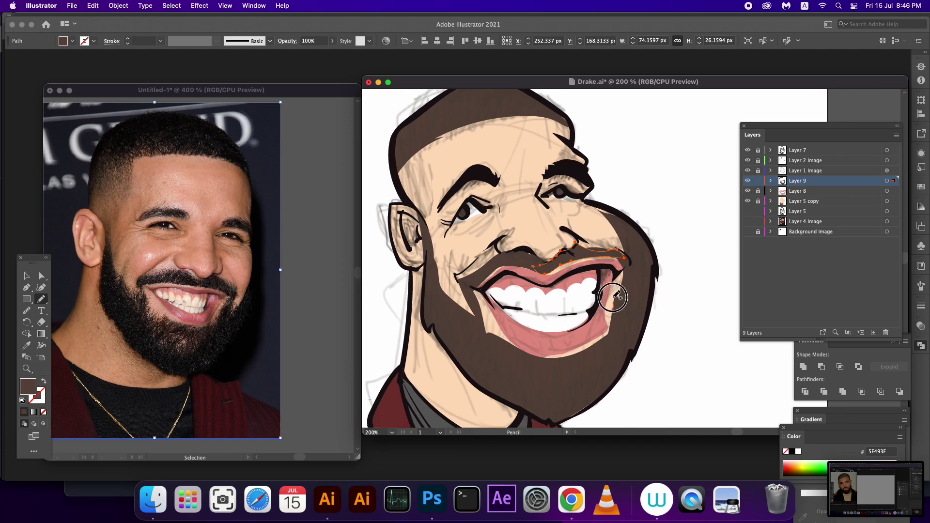
mouse_move(617, 294)
left_mouse_down()
mouse_move(625, 265)
mouse_move(615, 346)
mouse_move(624, 291)
left_mouse_up()
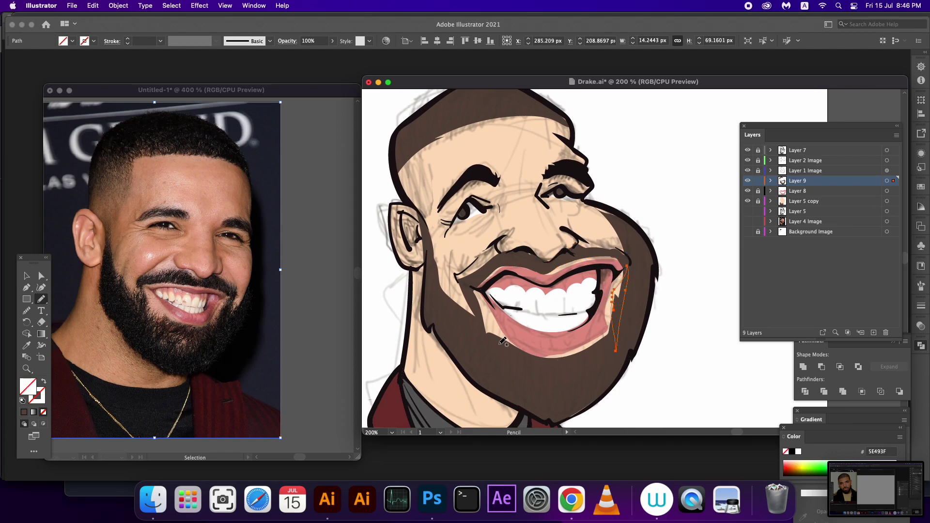
left_click_drag(631, 298, 675, 303)
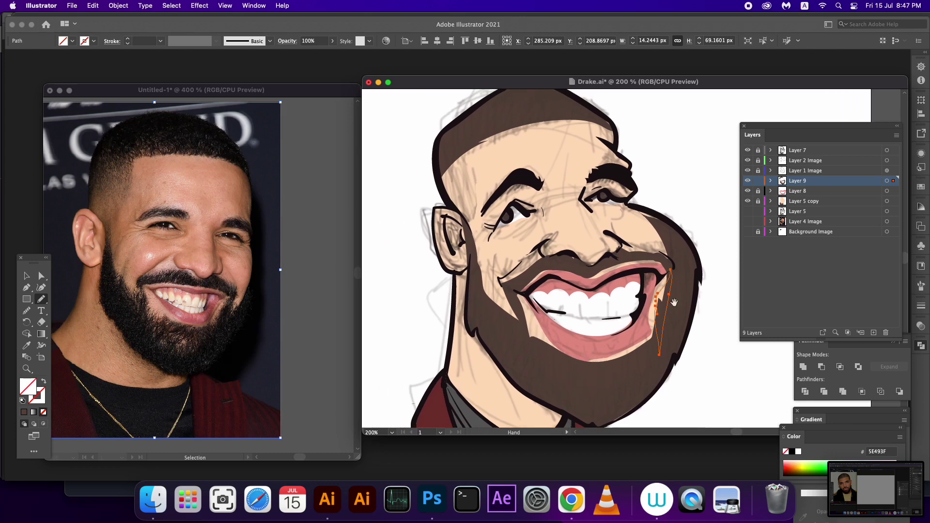
Step: Fill all Layer 9 shapes brown 5E493F, unite them, and begin tracing the side hair
left_click(894, 181)
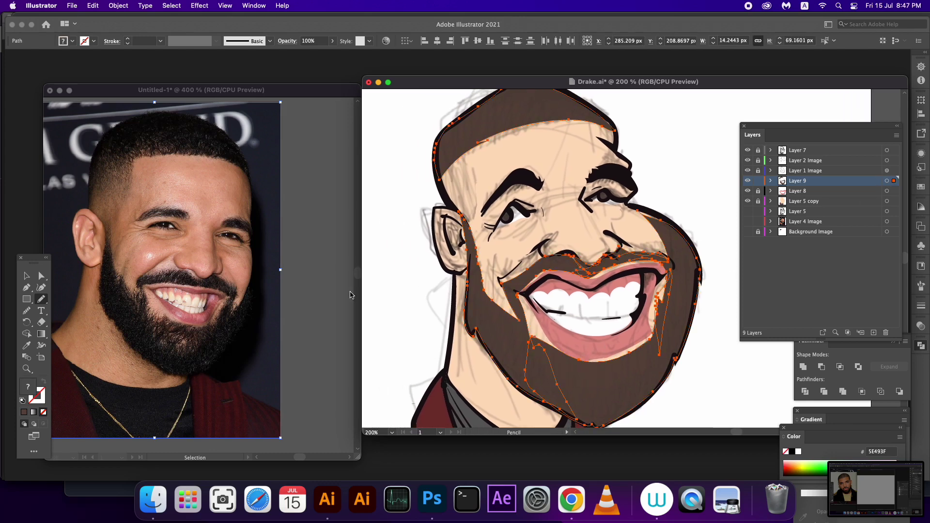
left_click(25, 414)
scroll(618, 280, "down", 3)
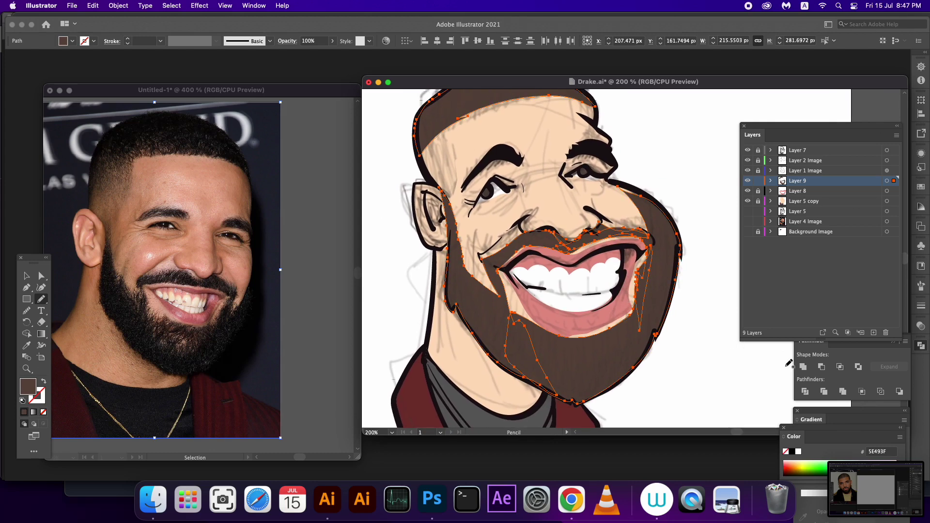
left_click(804, 369)
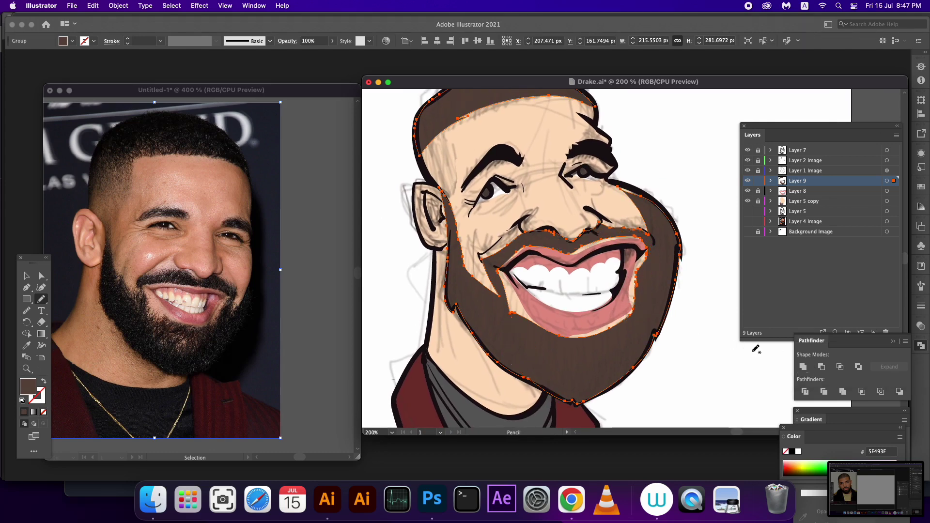
scroll(587, 349, "up", 4)
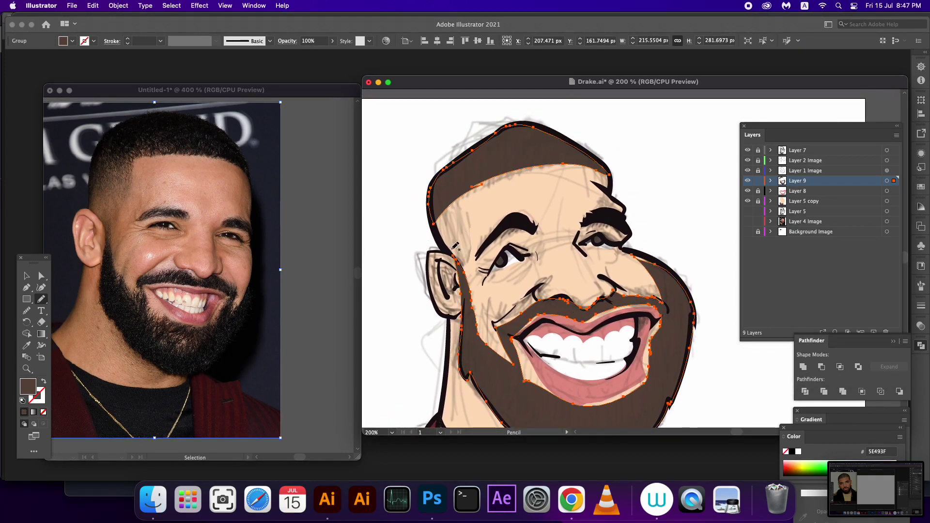
left_click_drag(457, 259, 465, 254)
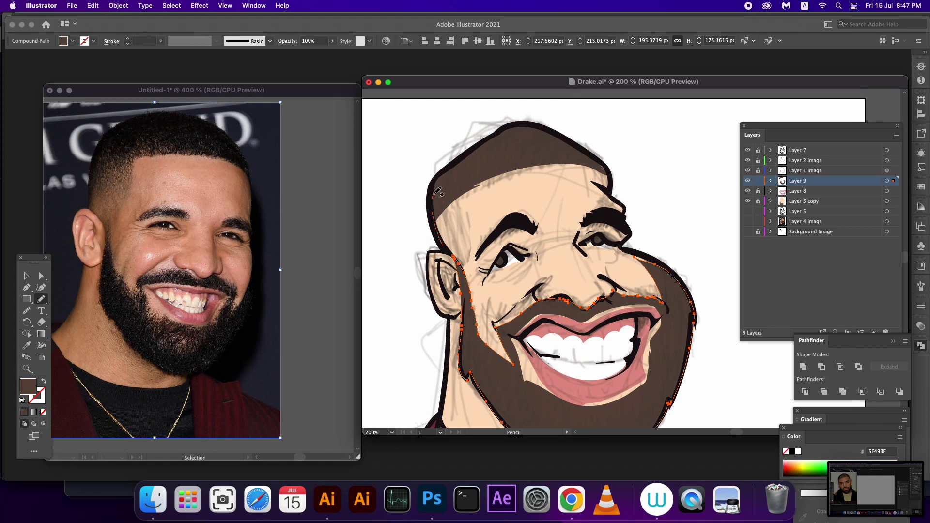
mouse_move(437, 190)
left_mouse_down()
mouse_move(473, 212)
mouse_move(441, 236)
left_mouse_up()
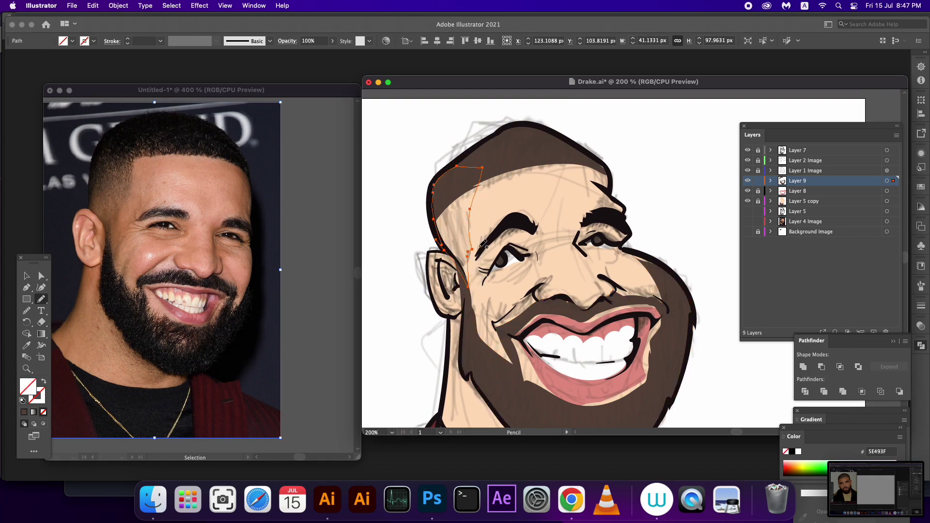
Step: Sample the hair's dark brown into the temple shape and give it a linear gradient
key("i")
left_click(519, 148)
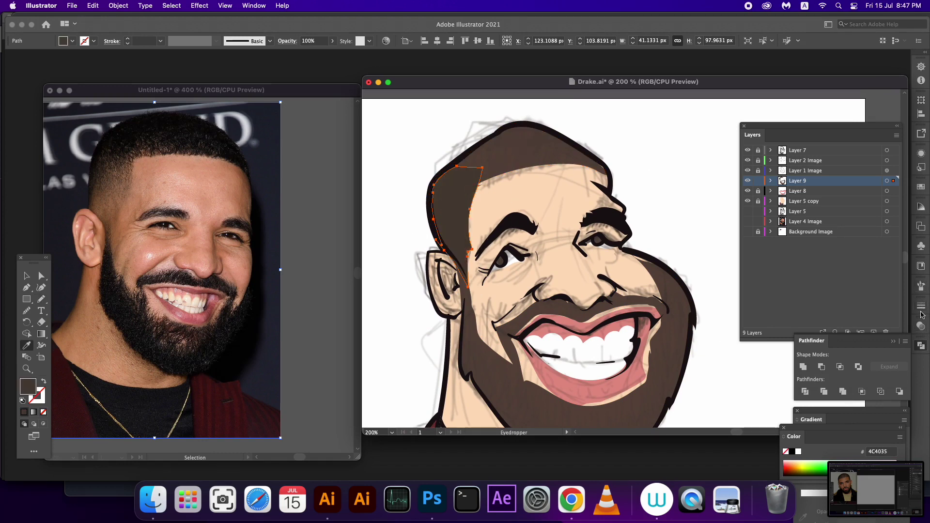
left_click(838, 420)
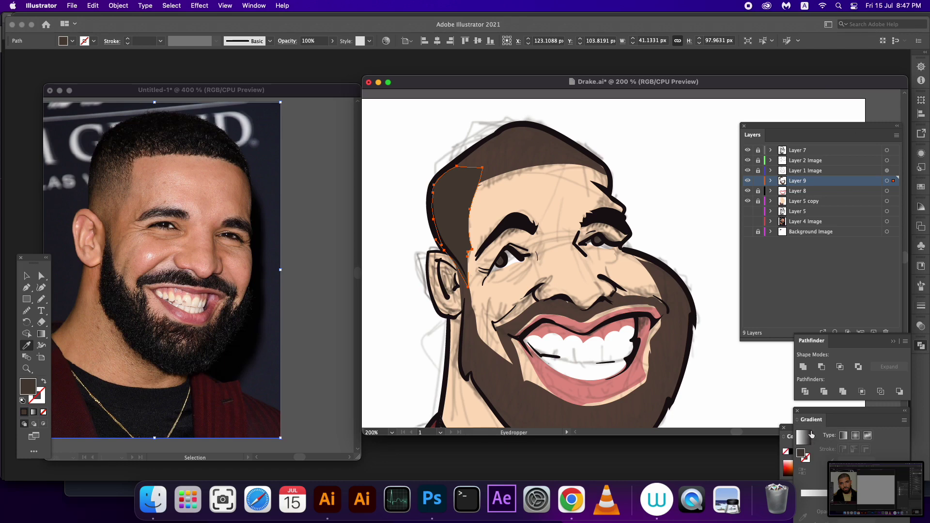
left_click(851, 410)
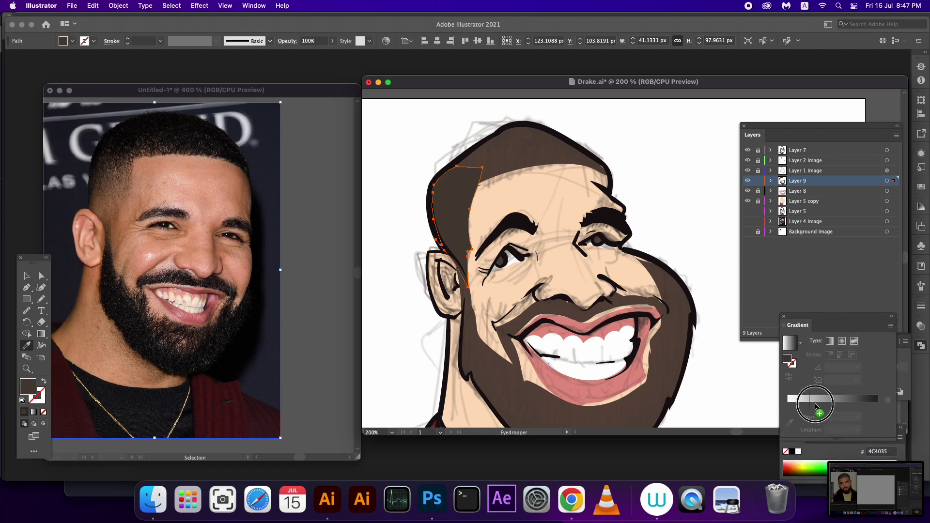
left_click(789, 344)
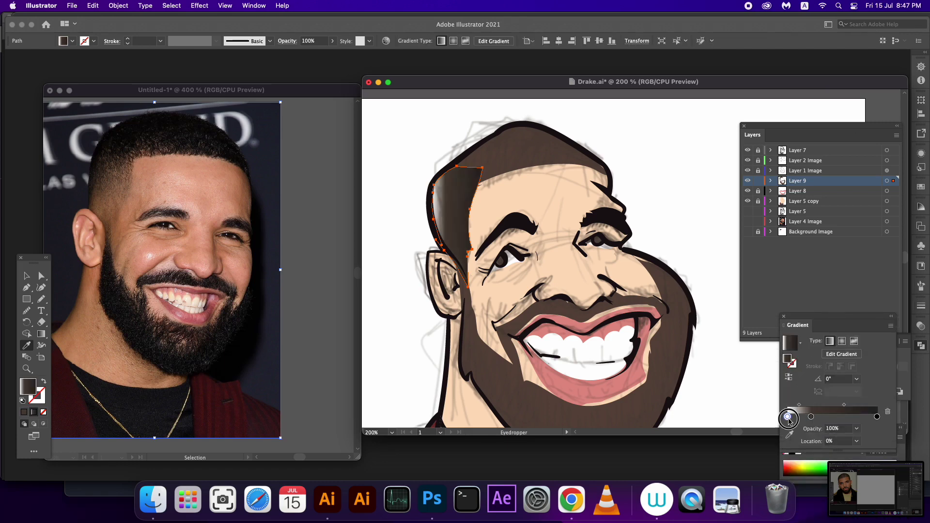
left_click(789, 417)
mouse_move(878, 419)
left_mouse_down()
mouse_move(826, 430)
mouse_move(875, 415)
left_mouse_up()
Step: Set the end stop to 0% opacity and angle the fade diagonally toward the eye
left_click(857, 429)
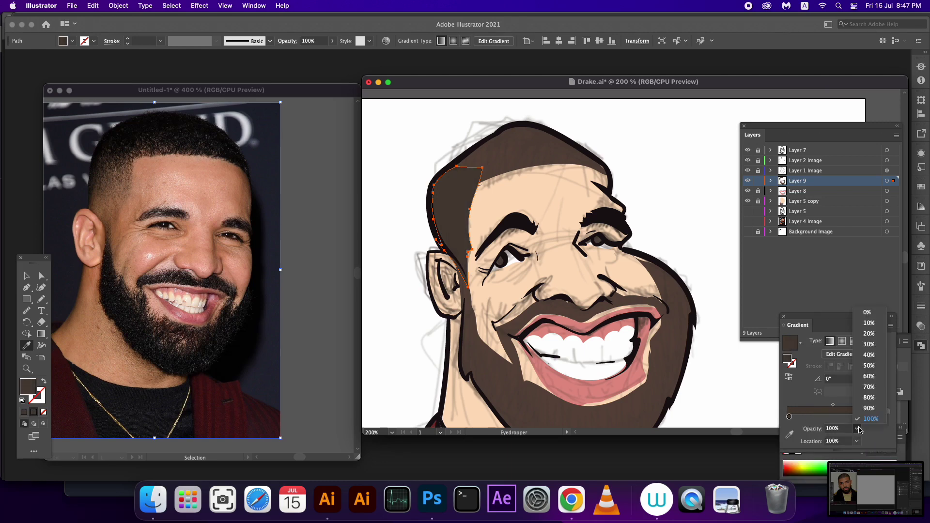
left_click(867, 313)
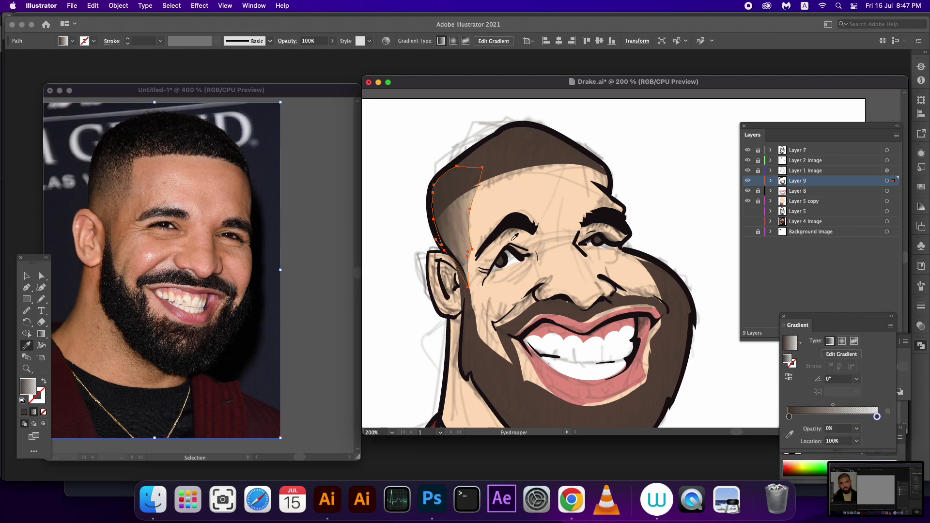
key("g")
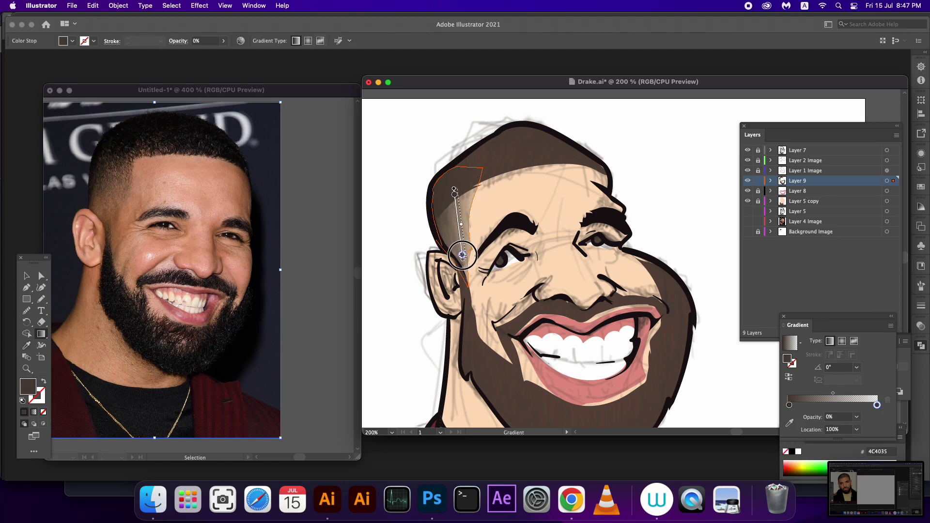
left_click_drag(456, 196, 481, 259)
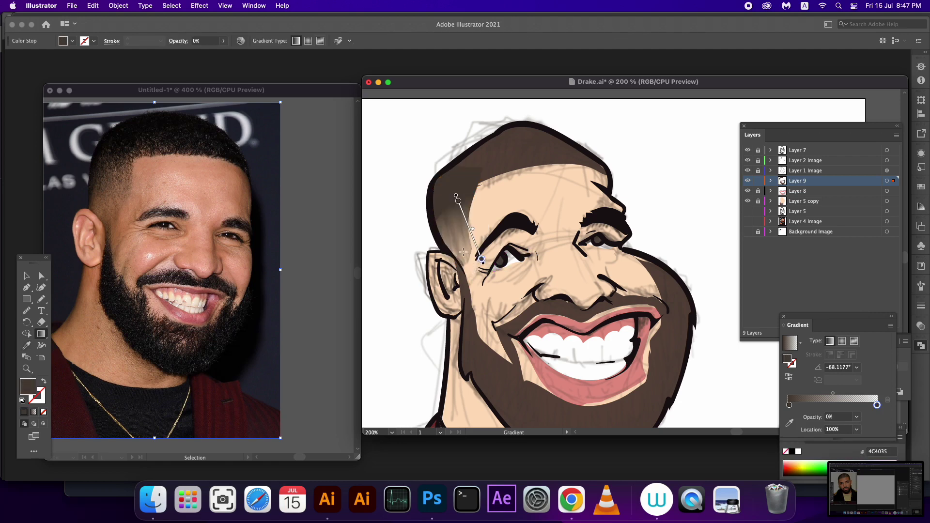
left_click_drag(456, 196, 502, 280)
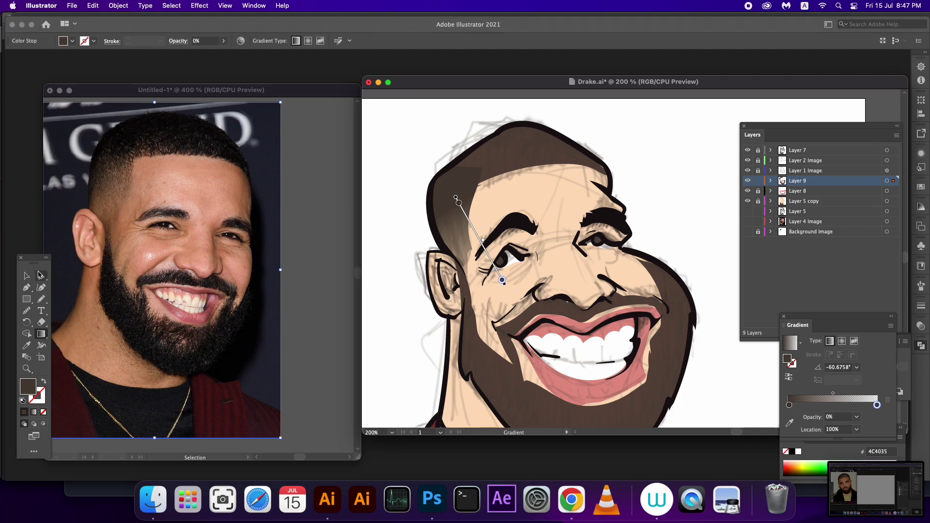
key("v")
left_click(662, 181)
Step: Lock Layer 9, create Layer 10, and move the hair fade path into it
scroll(638, 238, "down", 3)
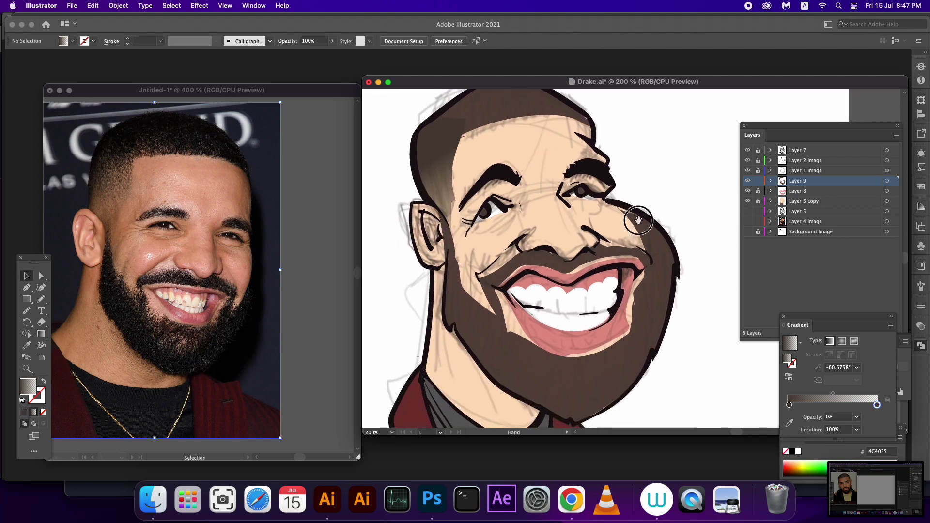
left_click(758, 181)
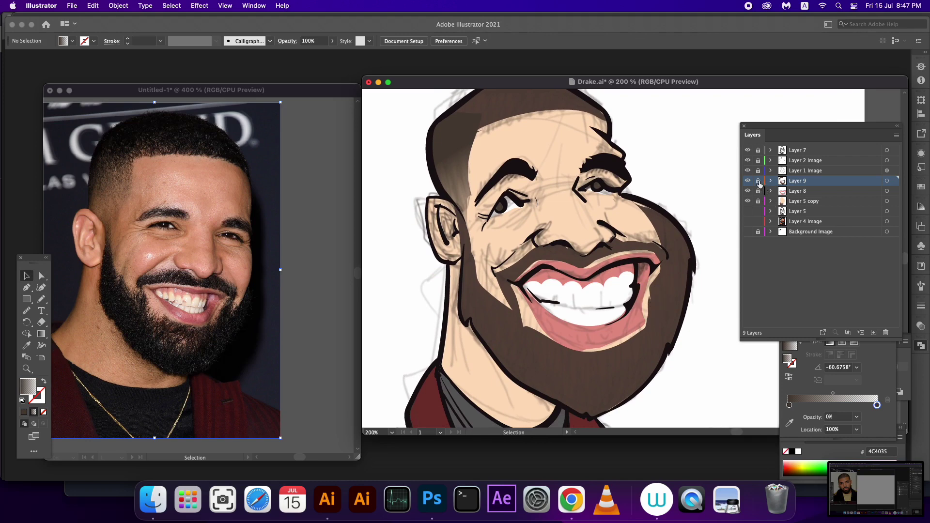
left_click(771, 181)
left_click(874, 333)
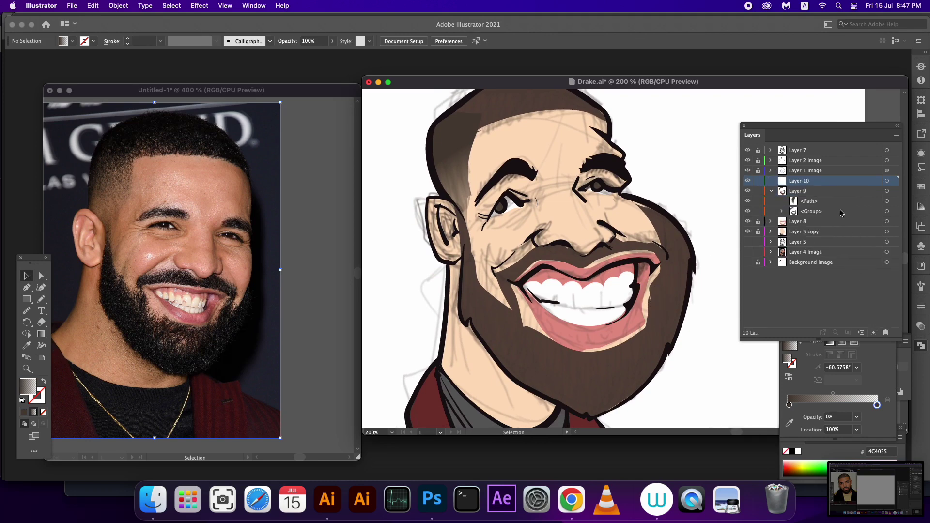
left_click_drag(835, 201, 826, 183)
left_click(770, 191)
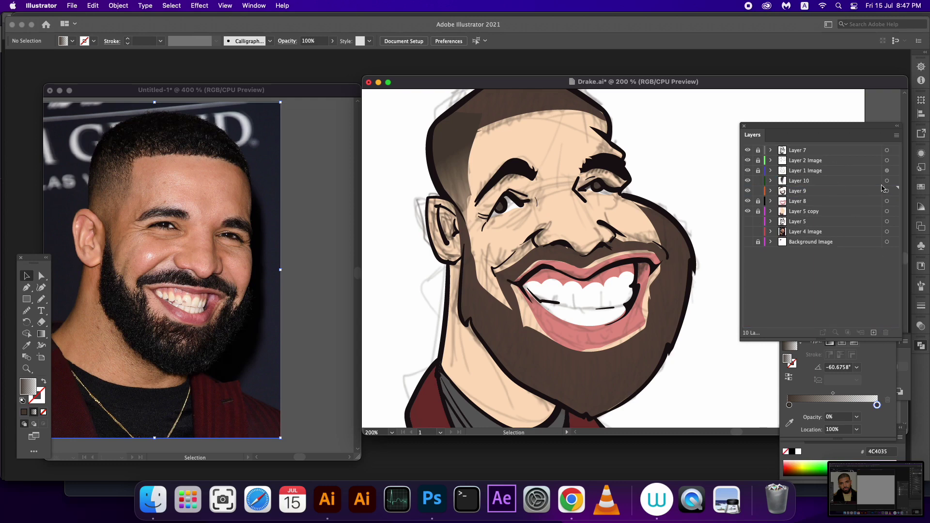
Step: Recolour the beard artwork on Layer 9 to darker plum-brown 4F4149
left_click(887, 191)
double_click(26, 385)
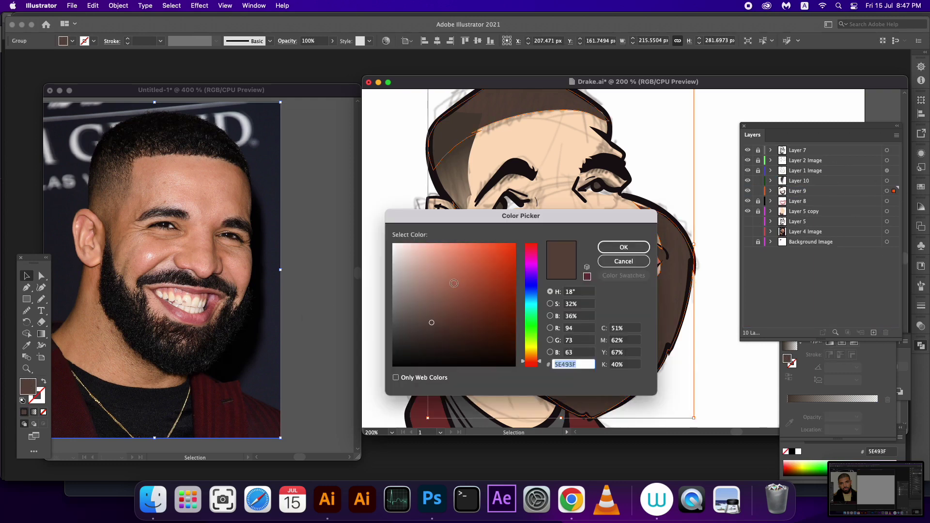
left_click(448, 325)
left_click_drag(449, 325, 407, 330)
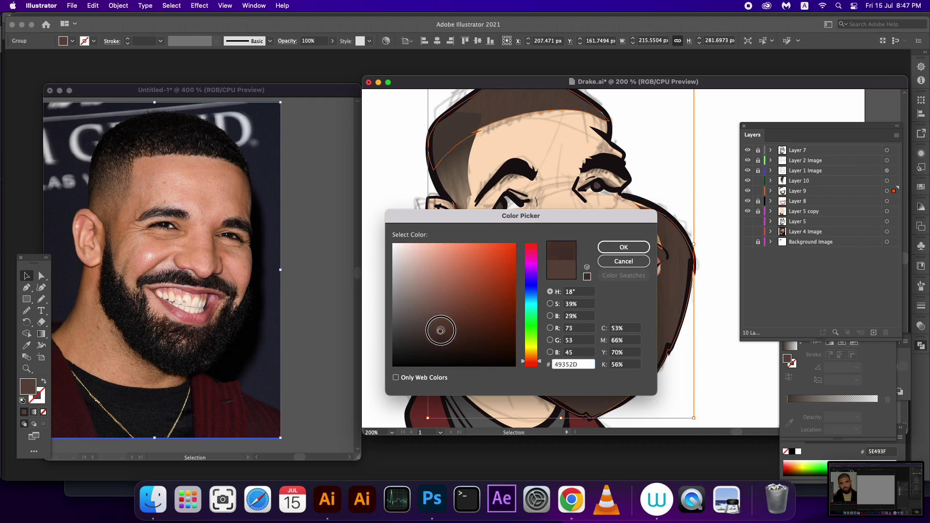
left_click_drag(531, 274, 530, 256)
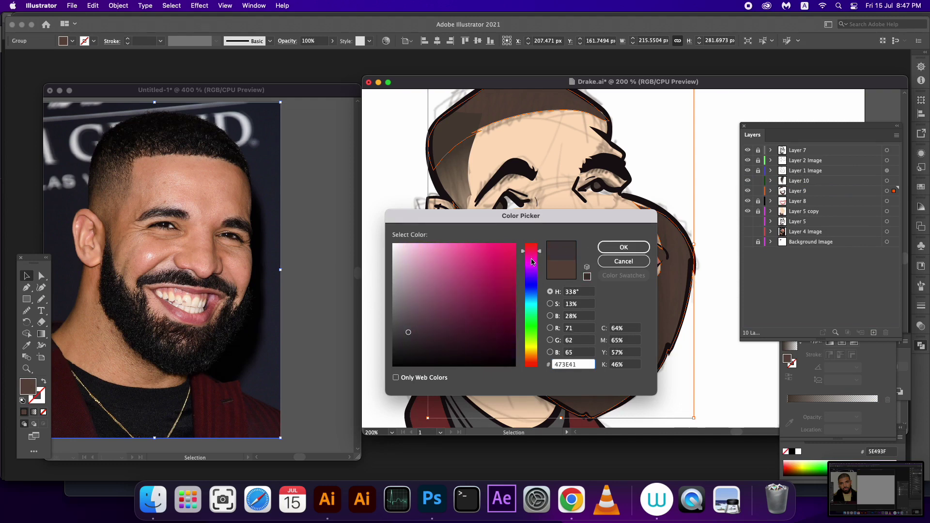
left_click_drag(419, 323, 414, 328)
left_click(623, 247)
Step: Clear the selection and add a new Layer 11 above Layer 10
left_click(668, 189)
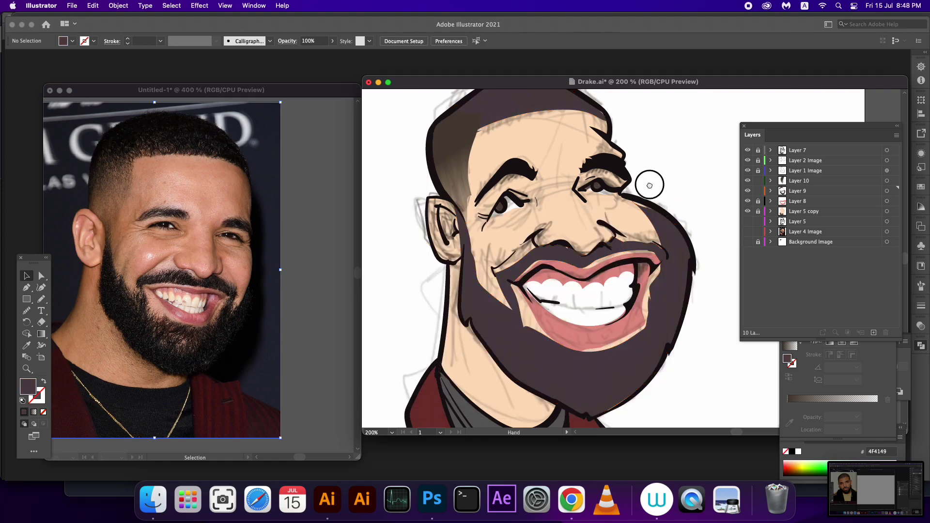
left_click_drag(649, 183, 641, 188)
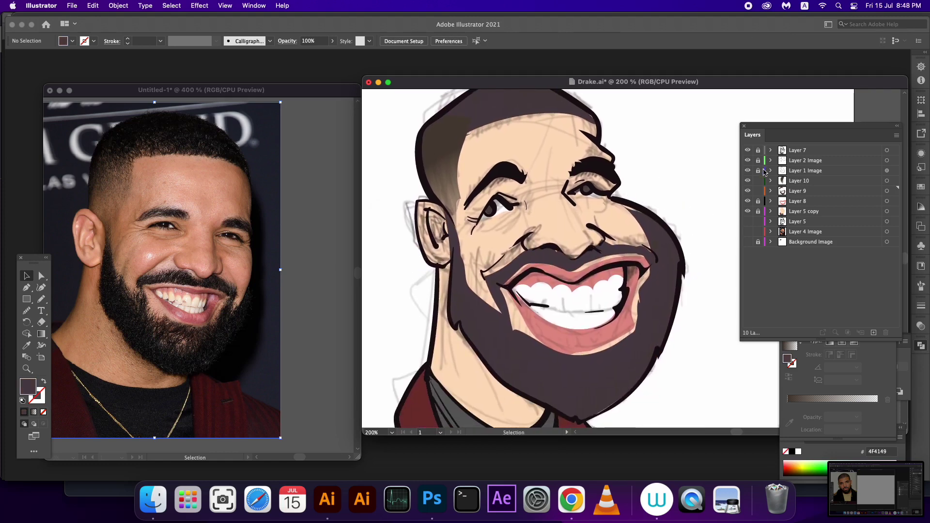
left_click(817, 181)
left_click(873, 333)
Step: Pencil strokes around the forehead, eye and eyebrow, and up the right jawline
scroll(525, 247, "up", 2)
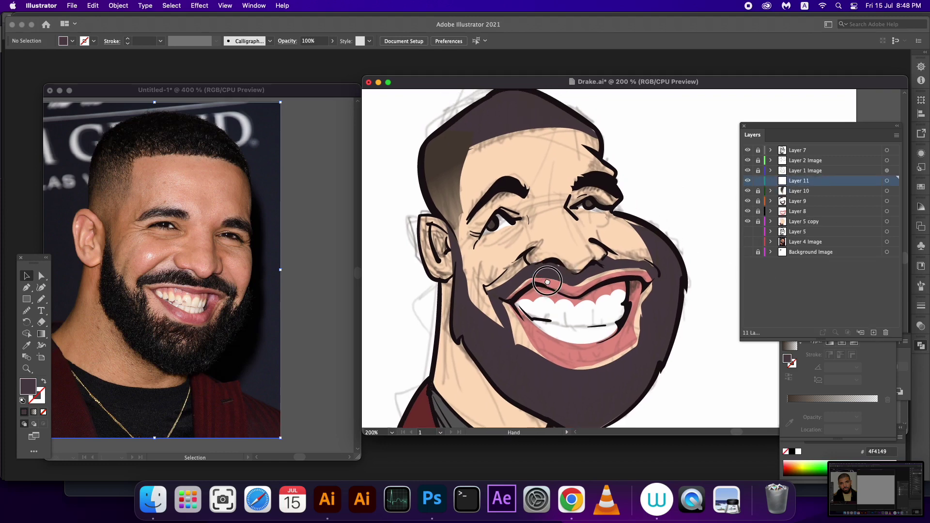
key("n")
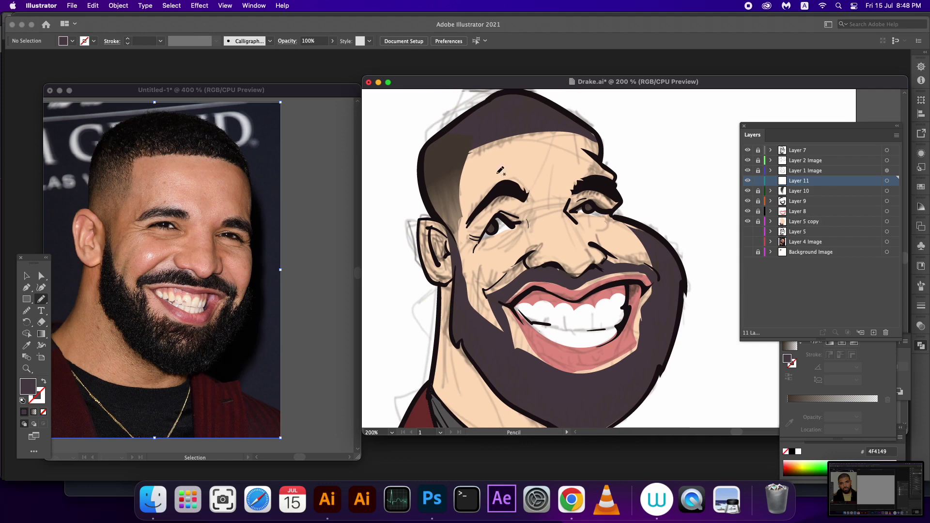
left_click_drag(472, 183, 482, 231)
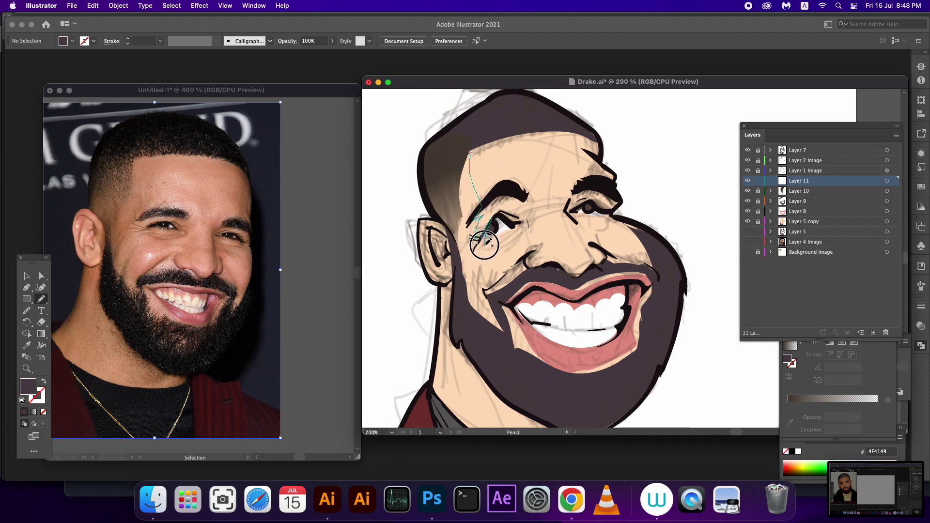
mouse_move(481, 231)
left_mouse_down()
mouse_move(478, 318)
mouse_move(496, 390)
mouse_move(465, 370)
mouse_move(455, 409)
mouse_move(438, 395)
mouse_move(445, 256)
mouse_move(435, 261)
mouse_move(432, 232)
mouse_move(429, 252)
mouse_move(441, 229)
mouse_move(421, 167)
mouse_move(429, 143)
mouse_move(436, 152)
mouse_move(467, 129)
mouse_move(474, 170)
left_mouse_up()
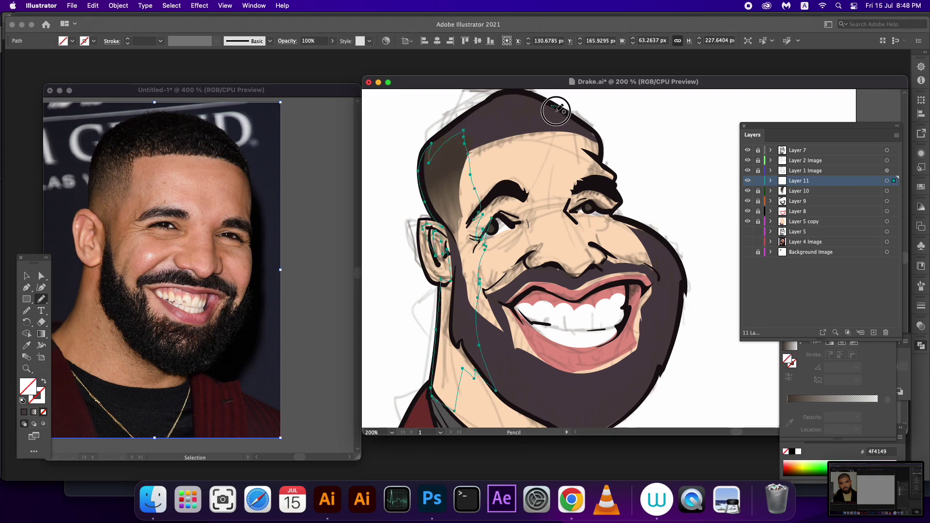
mouse_move(556, 110)
left_mouse_down()
mouse_move(608, 200)
mouse_move(604, 218)
mouse_move(652, 277)
mouse_move(659, 310)
mouse_move(643, 398)
mouse_move(664, 370)
mouse_move(687, 286)
mouse_move(666, 239)
mouse_move(619, 213)
mouse_move(599, 131)
mouse_move(558, 106)
left_mouse_up()
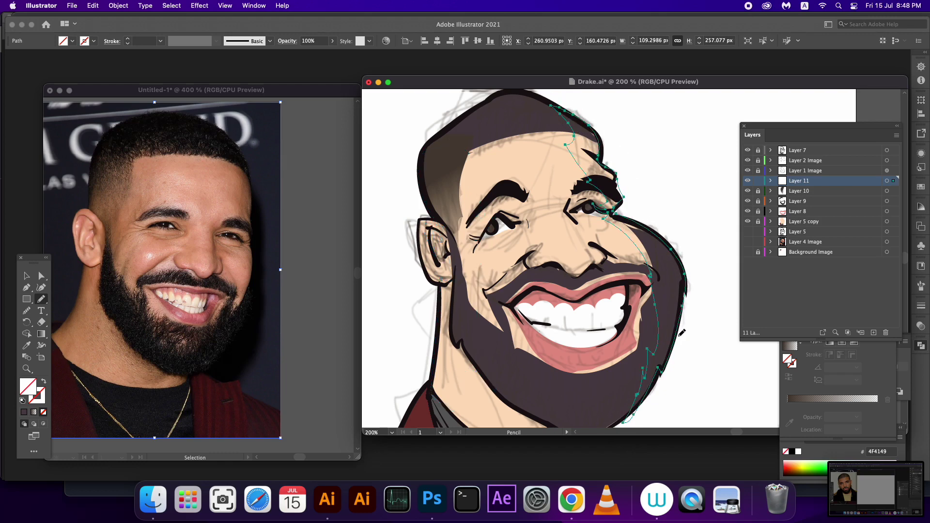
left_click_drag(684, 309, 684, 236)
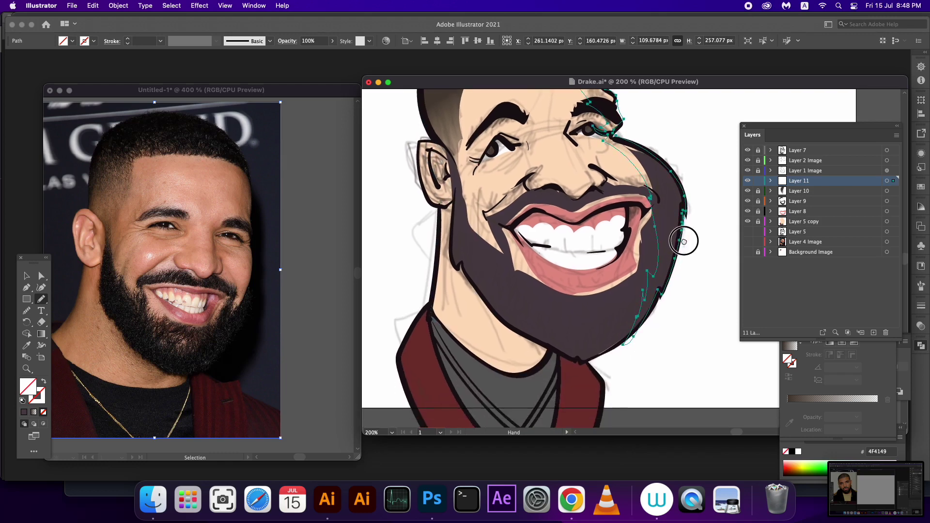
left_click_drag(583, 364, 670, 297)
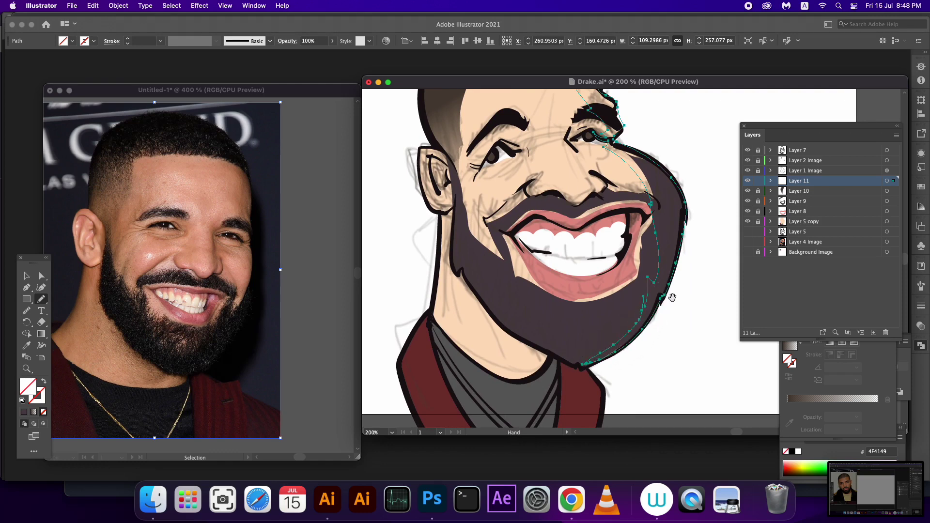
Step: Select Layer 11's art and trace strokes under the nose and along the upper lip
scroll(675, 353, "up", 3)
left_click(888, 181)
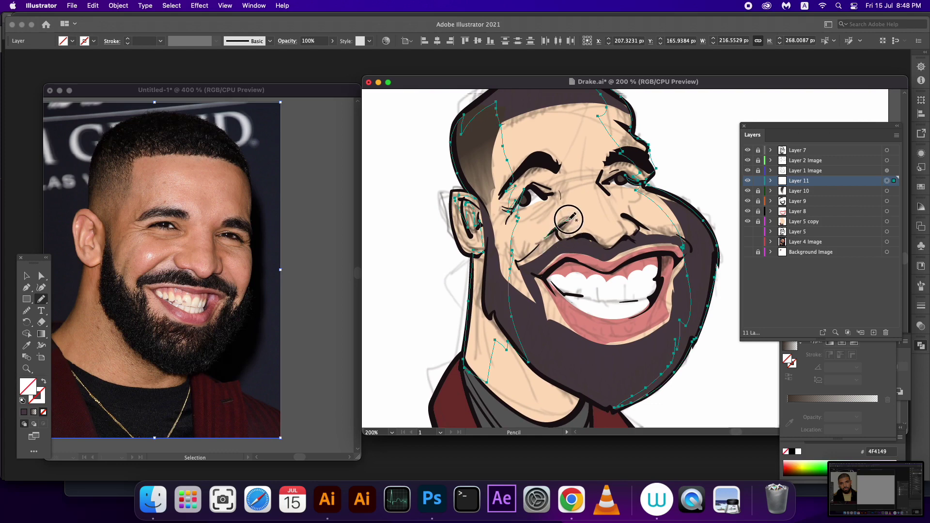
mouse_move(564, 223)
left_mouse_down()
mouse_move(632, 228)
mouse_move(624, 246)
left_mouse_up()
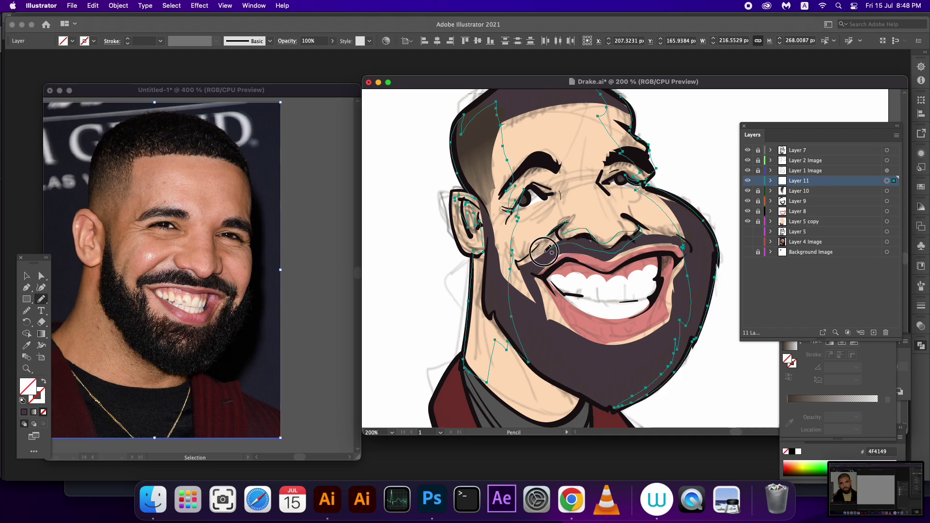
left_click_drag(589, 249, 512, 267)
scroll(561, 233, "up", 5)
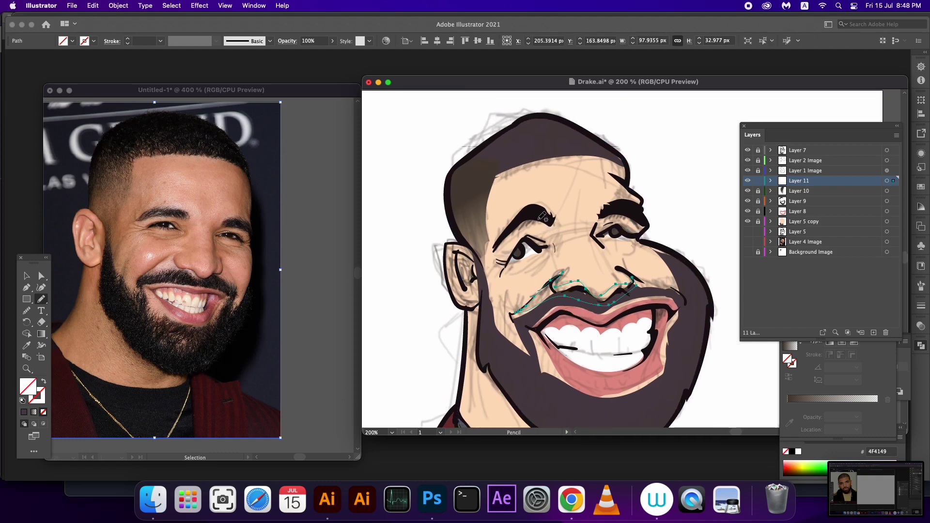
Step: Trace shading outlines around the eye and along the upper and lower lips
mouse_move(539, 219)
left_mouse_down()
mouse_move(529, 246)
mouse_move(558, 252)
mouse_move(541, 259)
left_mouse_up()
left_click_drag(596, 227, 624, 214)
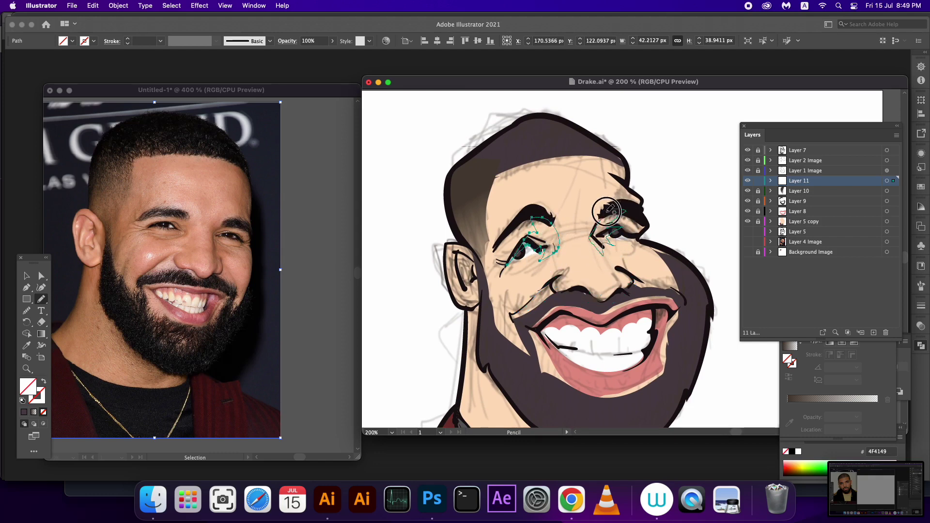
scroll(594, 328, "down", 3)
mouse_move(541, 284)
left_mouse_down()
mouse_move(656, 255)
mouse_move(660, 270)
mouse_move(541, 289)
left_mouse_up()
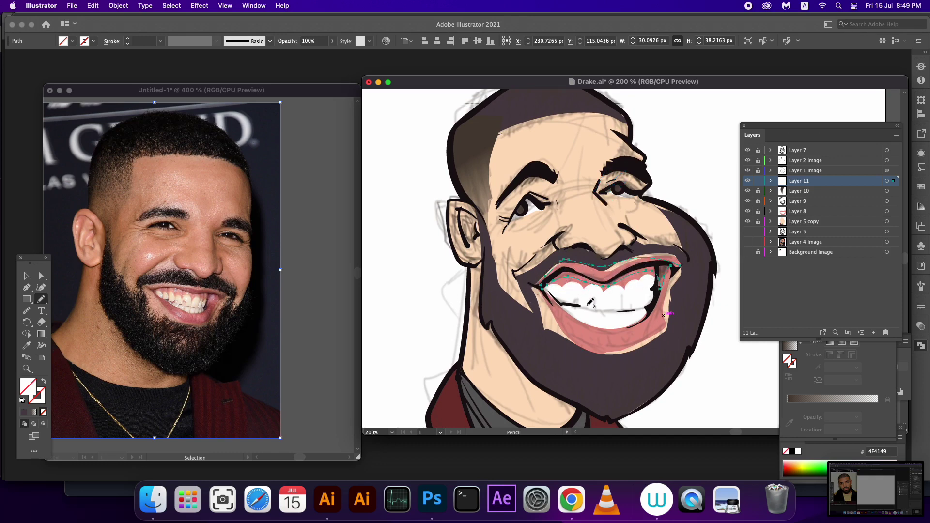
left_click_drag(559, 320, 669, 293)
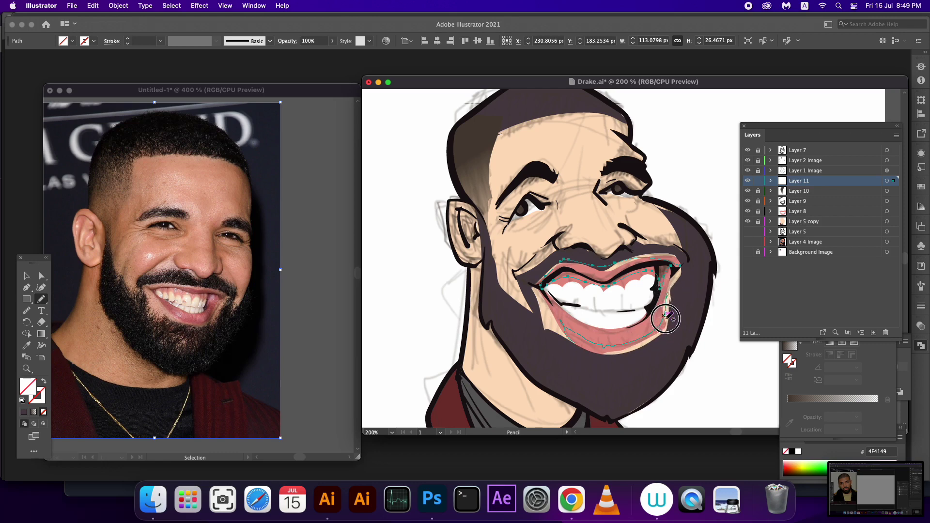
mouse_move(566, 334)
left_mouse_down()
mouse_move(648, 344)
mouse_move(547, 376)
mouse_move(557, 339)
mouse_move(515, 290)
mouse_move(556, 326)
left_mouse_up()
scroll(605, 334, "down", 5)
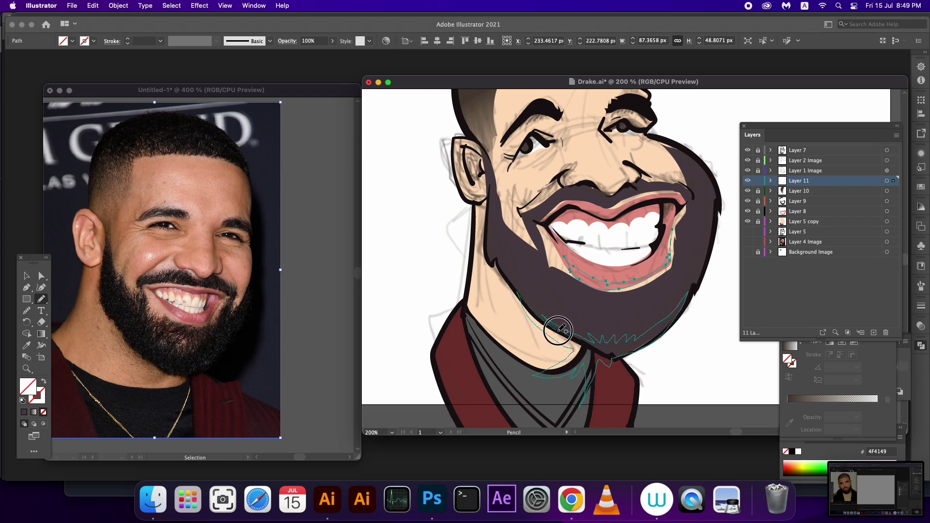
Step: Trace shading paths along the jaw, collar edge and neck
left_click_drag(586, 370, 611, 352)
left_click(887, 180)
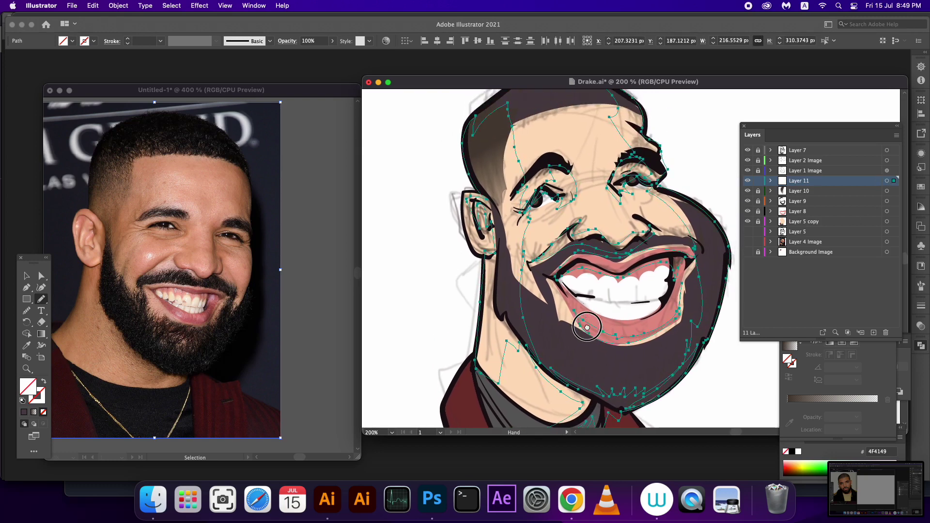
left_click_drag(563, 266, 548, 271)
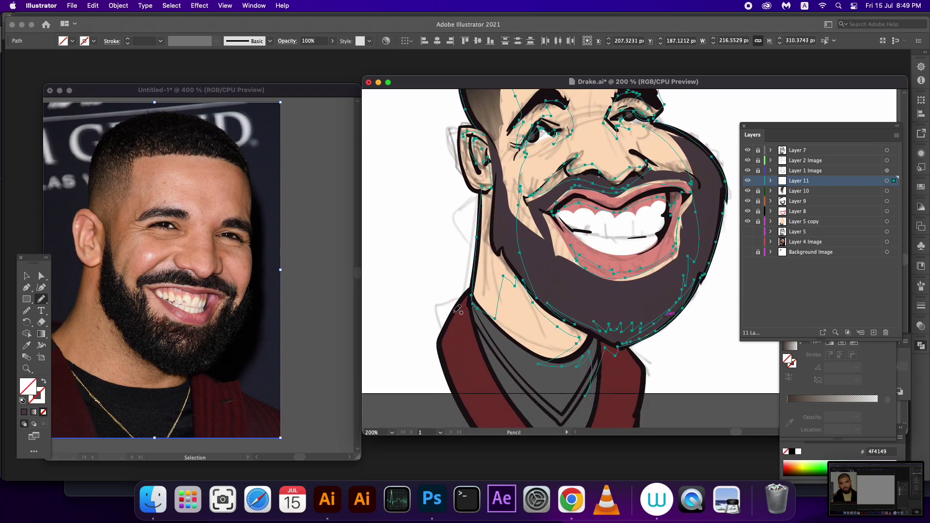
left_click_drag(458, 309, 465, 330)
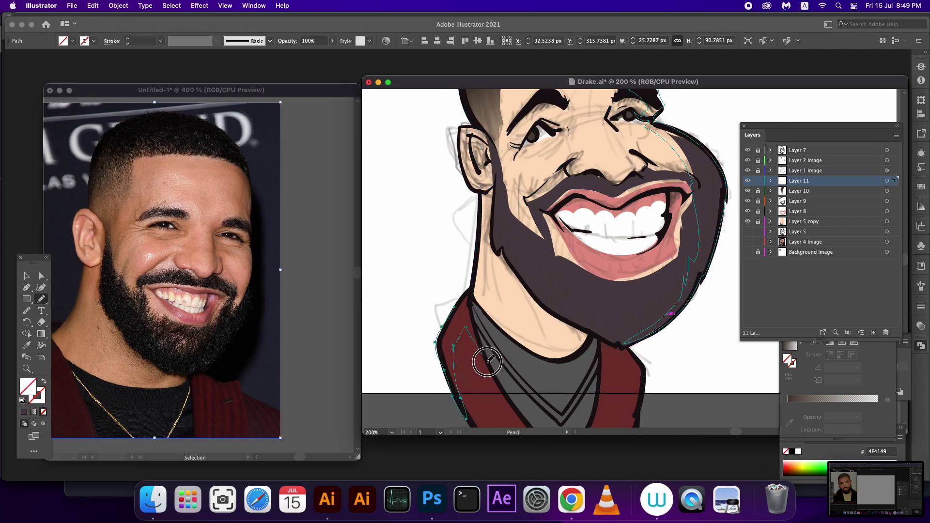
left_click_drag(487, 360, 481, 252)
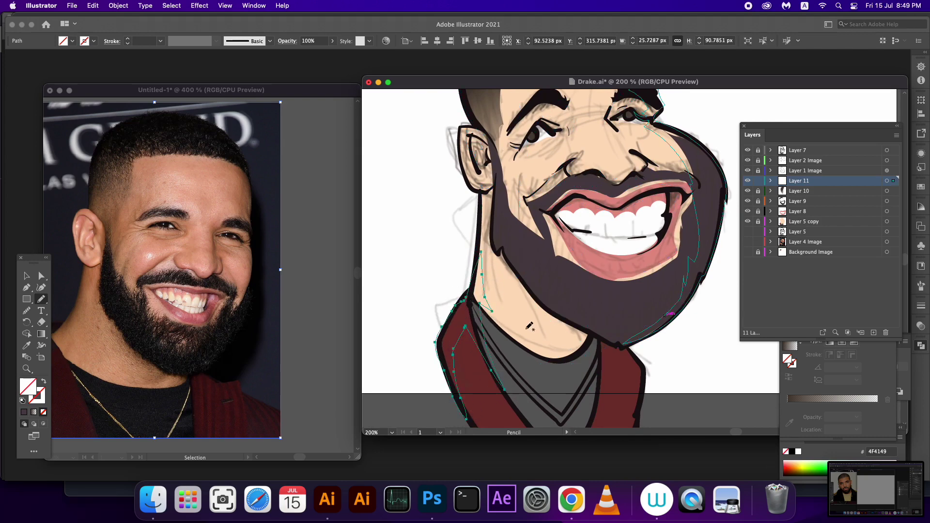
mouse_move(584, 335)
left_mouse_down()
mouse_move(564, 250)
mouse_move(624, 289)
mouse_move(534, 214)
mouse_move(576, 257)
left_mouse_up()
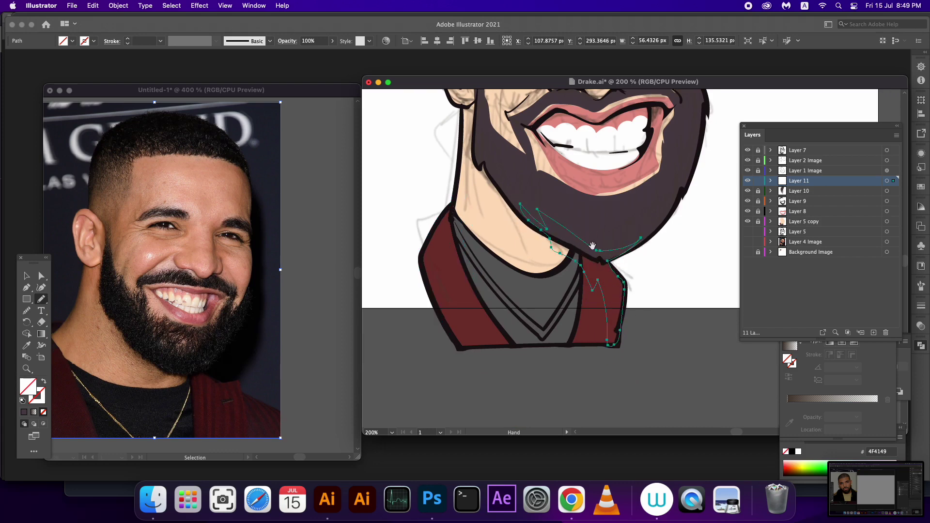
scroll(630, 242, "up", 3)
Step: Select all the new shading paths and fill them plum-brown 4F4149
key("super+a")
scroll(598, 357, "up", 3)
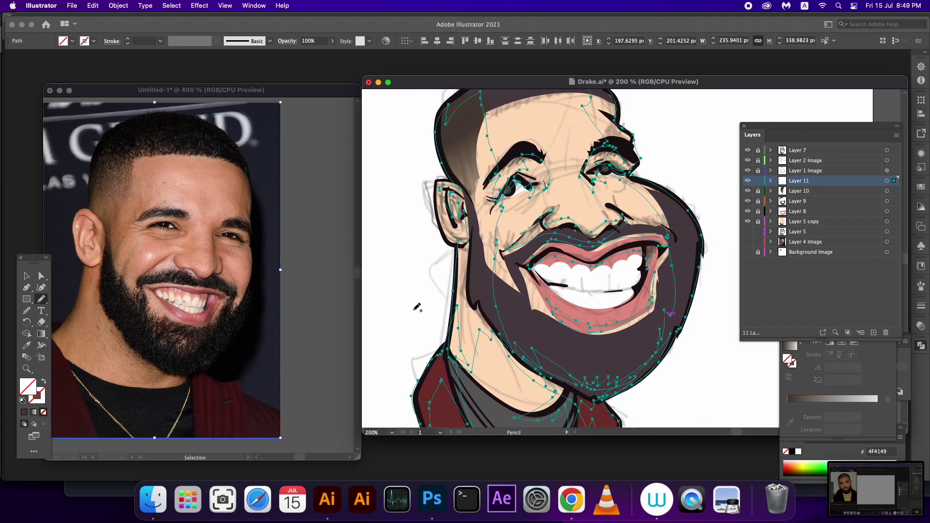
left_click(26, 411)
double_click(28, 387)
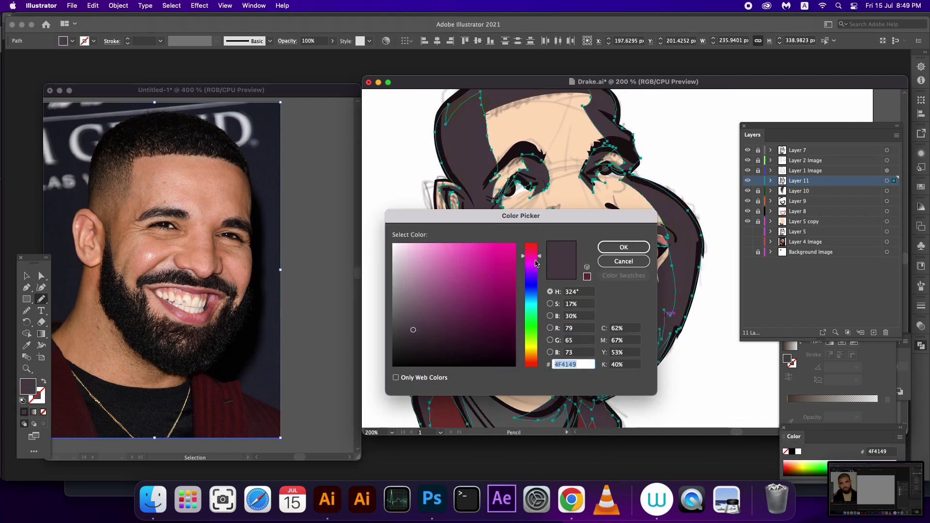
Step: Recolour the shading fill deep maroon 471022
left_click(487, 329)
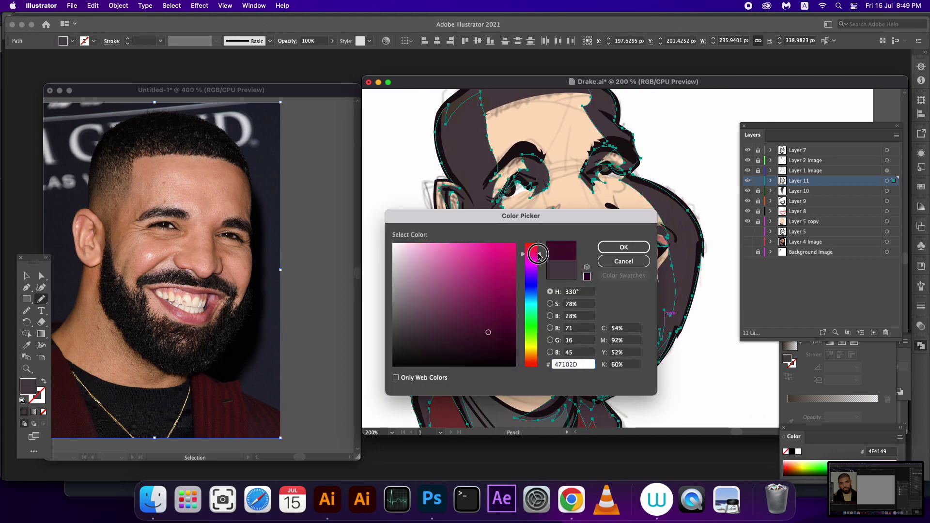
left_click(624, 247)
scroll(623, 290, "down", 2)
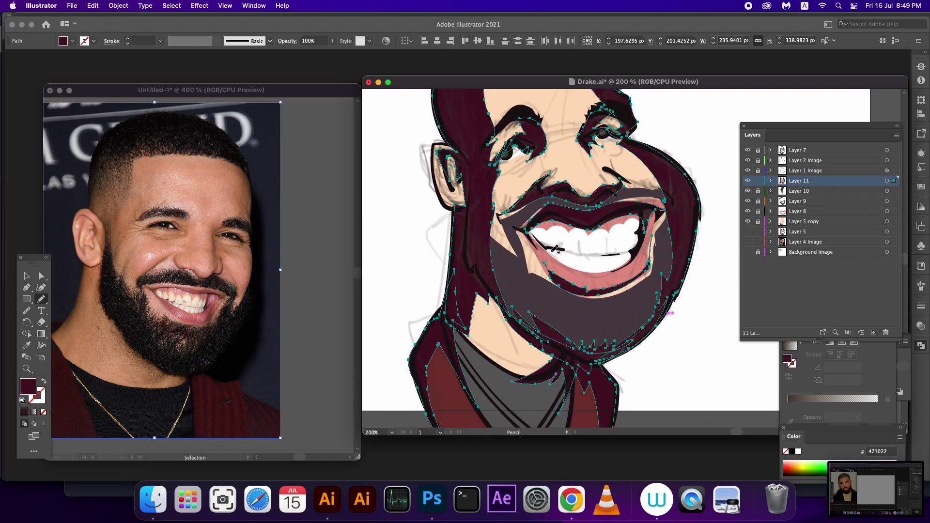
Step: Pencil strokes along the teeth line and mouth corner, then reselect Layer 11's art
mouse_move(549, 248)
left_mouse_down()
mouse_move(615, 250)
mouse_move(557, 257)
mouse_move(529, 236)
left_mouse_up()
left_click_drag(597, 290, 581, 330)
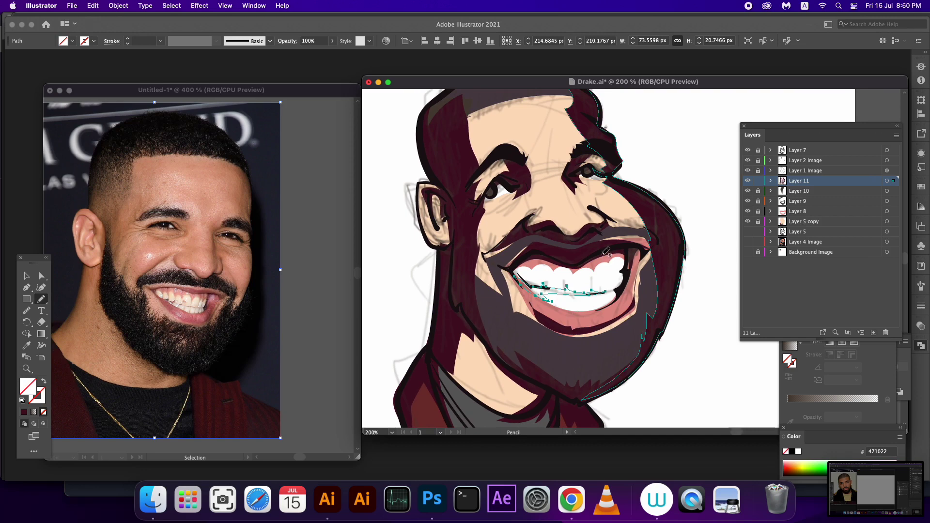
mouse_move(597, 256)
left_mouse_down()
mouse_move(624, 255)
mouse_move(615, 281)
mouse_move(634, 248)
mouse_move(598, 255)
left_mouse_up()
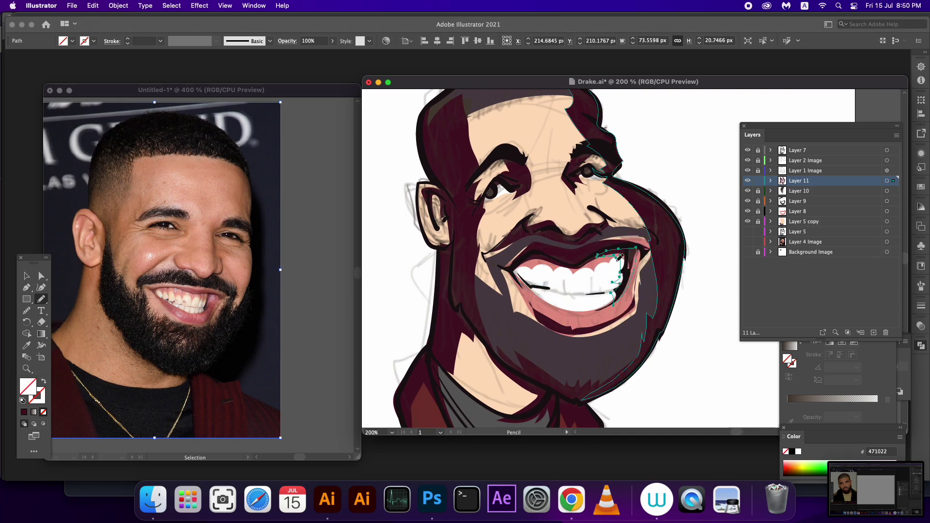
key("super+shift+a")
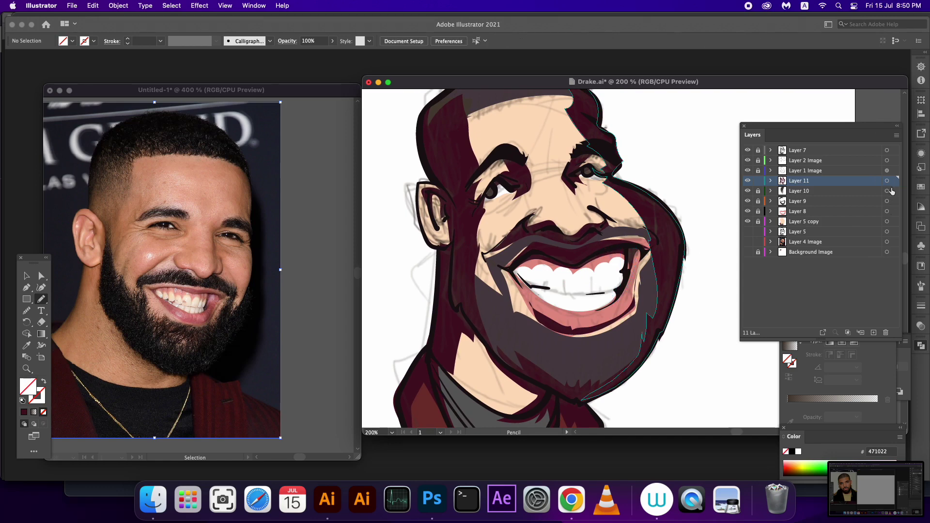
left_click(894, 181)
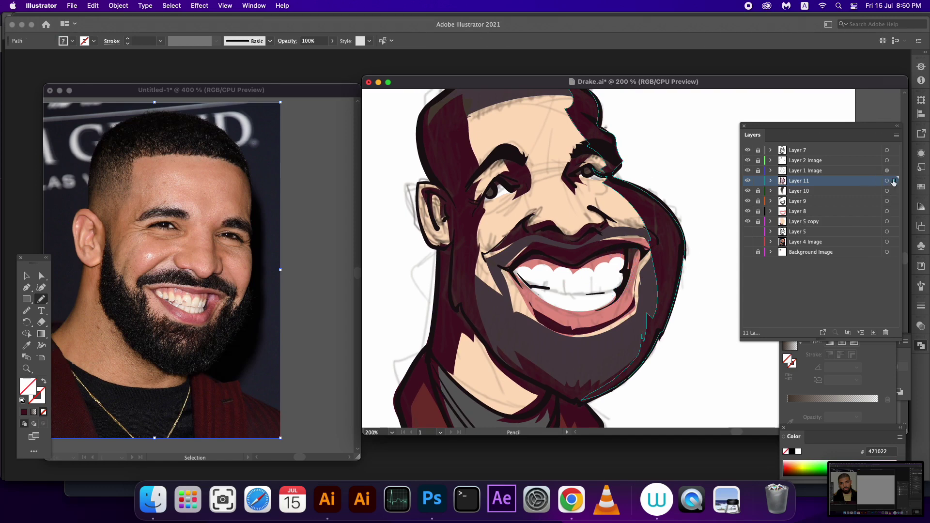
Step: Unite the maroon shading shapes into one and set their opacity to 28%
left_click(24, 411)
mouse_move(608, 276)
left_mouse_down()
mouse_move(610, 310)
mouse_move(607, 292)
left_mouse_up()
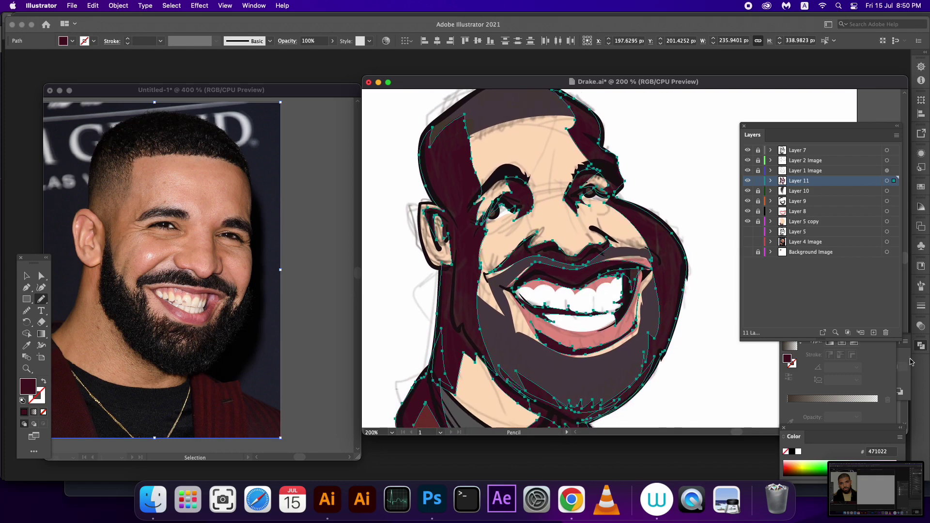
left_click(803, 367)
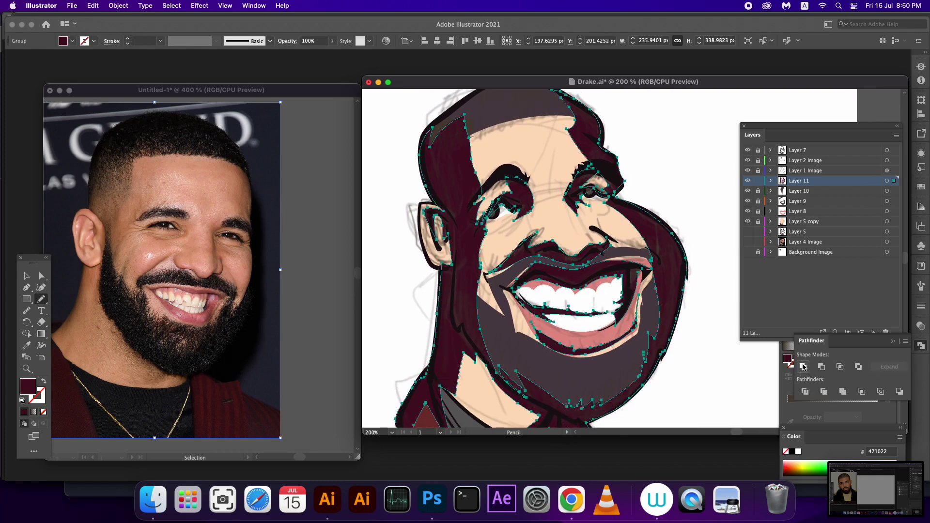
left_click(323, 42)
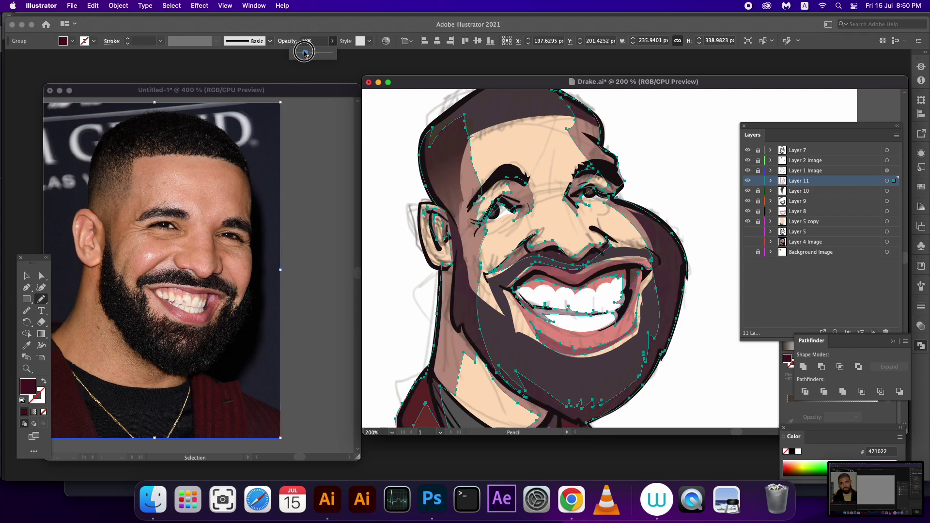
Step: Change the shading colour to 51091A, deselect, and lock Layer 11
double_click(29, 386)
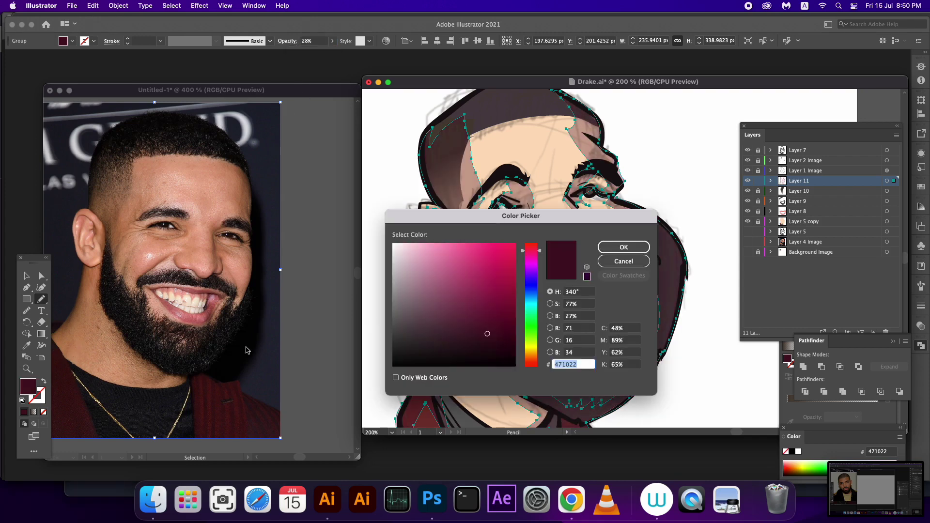
left_click(501, 326)
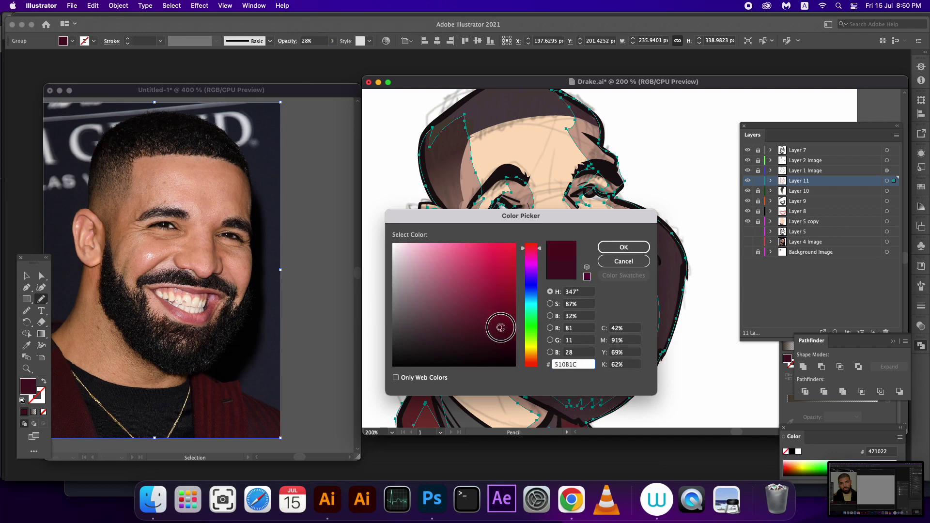
left_click(623, 247)
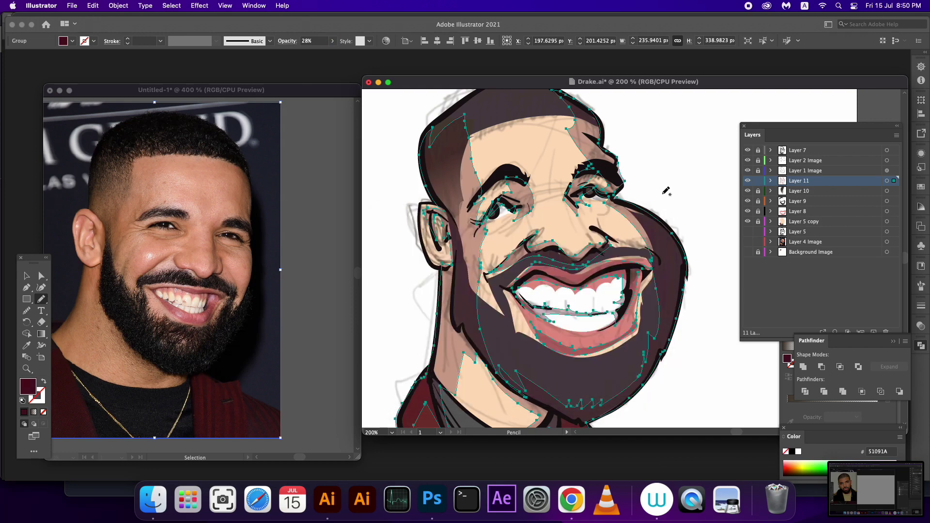
key("v")
left_click(671, 194)
mouse_move(650, 287)
left_mouse_down()
mouse_move(673, 236)
mouse_move(675, 255)
left_mouse_up()
left_click(758, 182)
Step: On a new Layer 12, pencil shading along the nostril, brows, head side, neck and ear
left_click(873, 333)
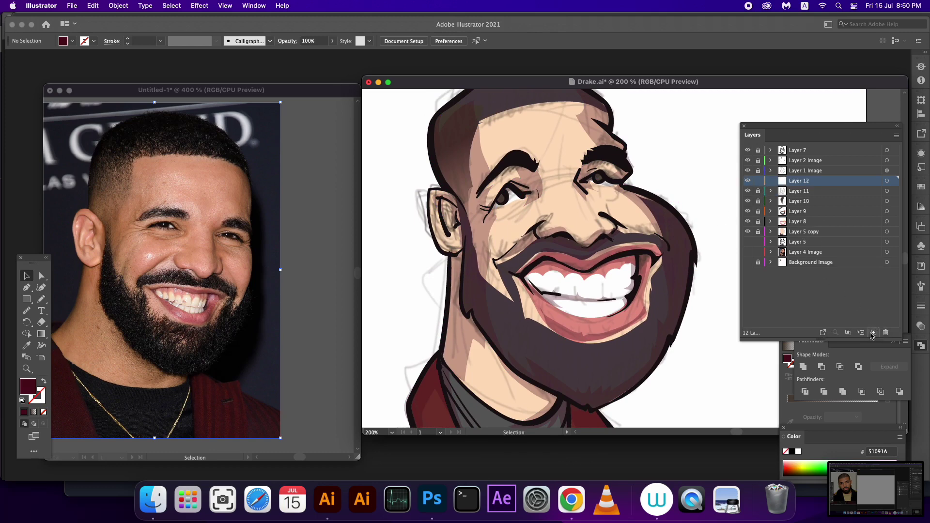
mouse_move(576, 249)
left_mouse_down()
mouse_move(572, 269)
mouse_move(591, 263)
mouse_move(514, 286)
left_mouse_up()
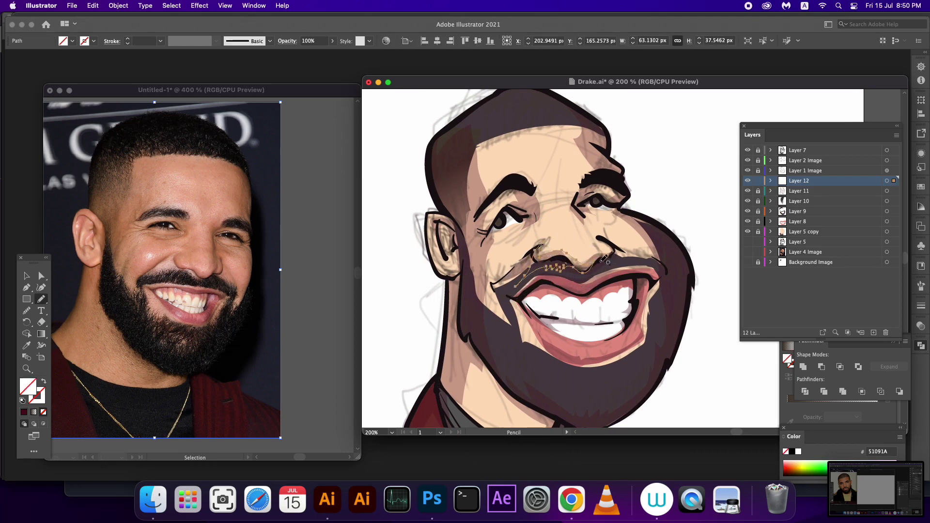
mouse_move(599, 237)
left_mouse_down()
mouse_move(621, 250)
mouse_move(616, 259)
left_mouse_up()
left_click_drag(573, 204, 589, 201)
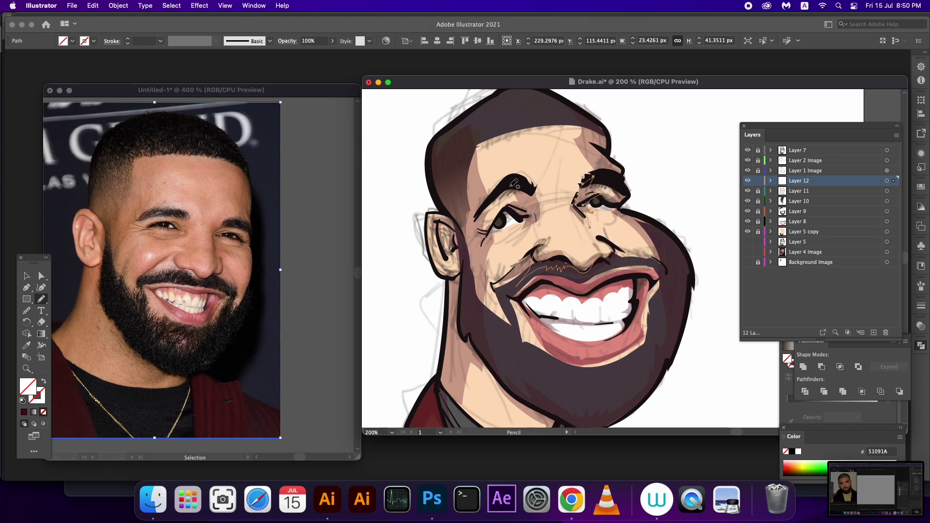
mouse_move(523, 186)
left_mouse_down()
mouse_move(494, 223)
mouse_move(524, 224)
mouse_move(511, 223)
left_mouse_up()
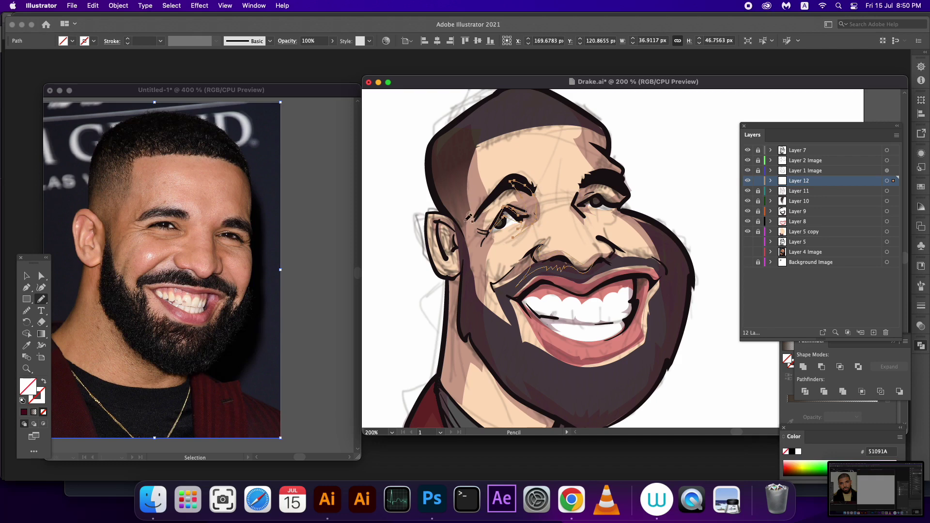
left_click_drag(431, 141, 470, 335)
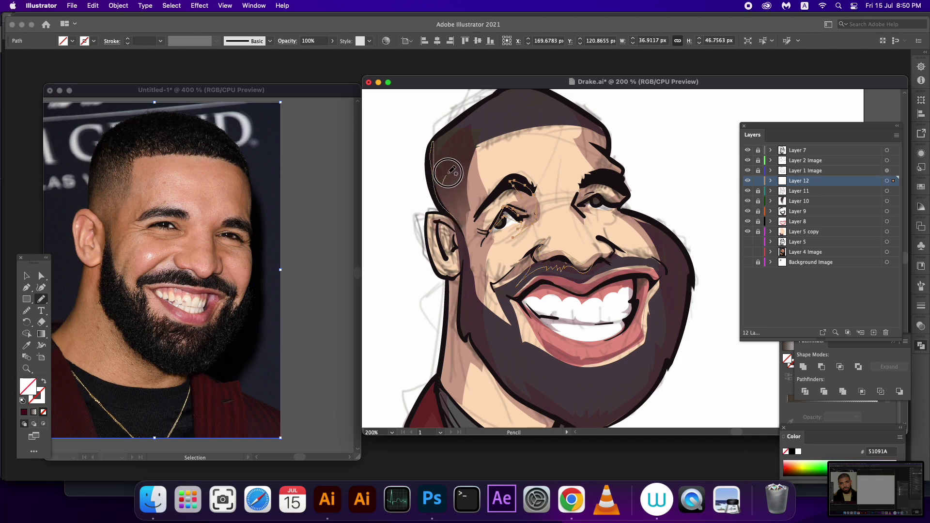
left_click_drag(441, 369, 438, 393)
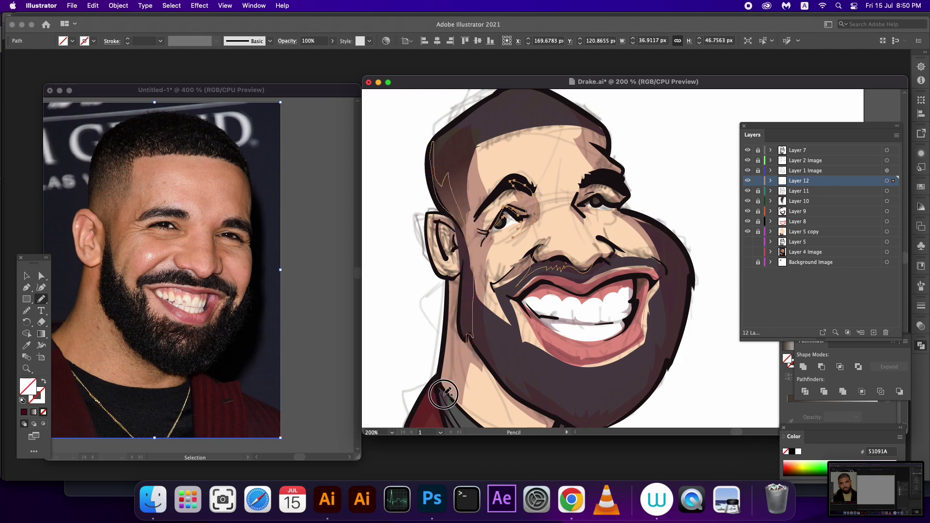
left_click_drag(446, 278, 453, 213)
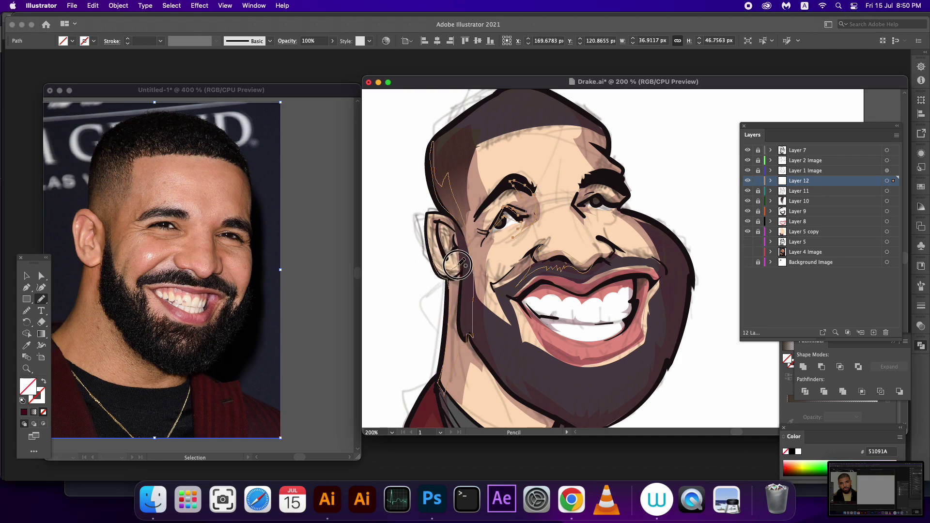
Step: Trace shading along the right jaw, right forehead and upper lip
scroll(501, 212, "right", 3)
scroll(500, 212, "down", 2)
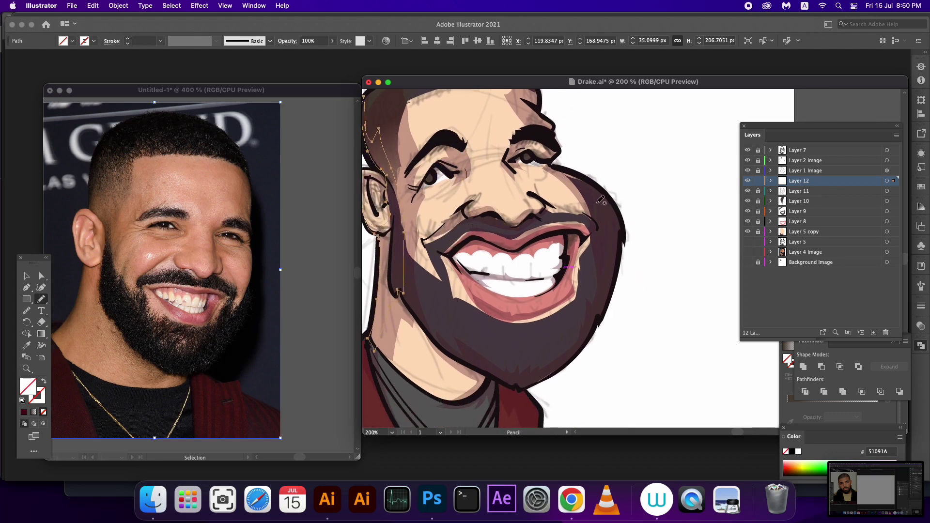
mouse_move(563, 167)
left_mouse_down()
mouse_move(607, 234)
mouse_move(553, 380)
left_mouse_up()
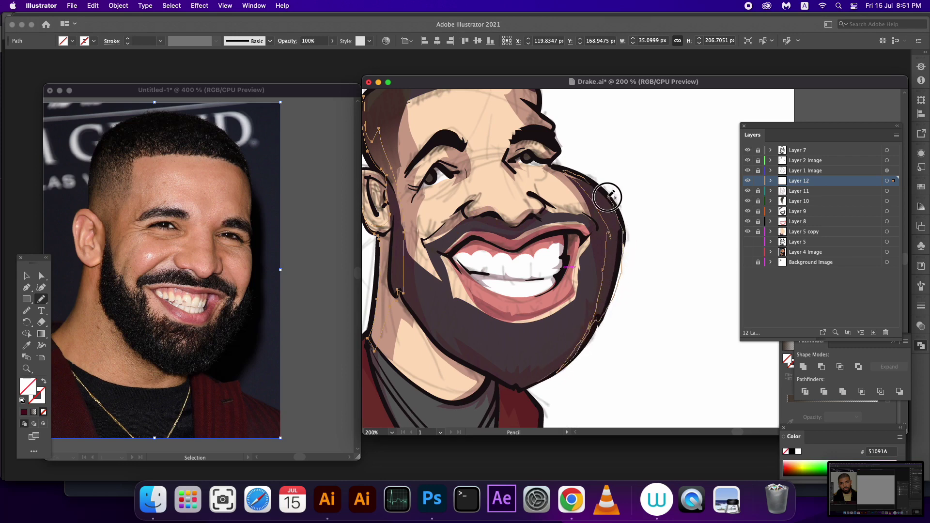
left_click_drag(570, 141, 613, 256)
left_click_drag(555, 185, 586, 228)
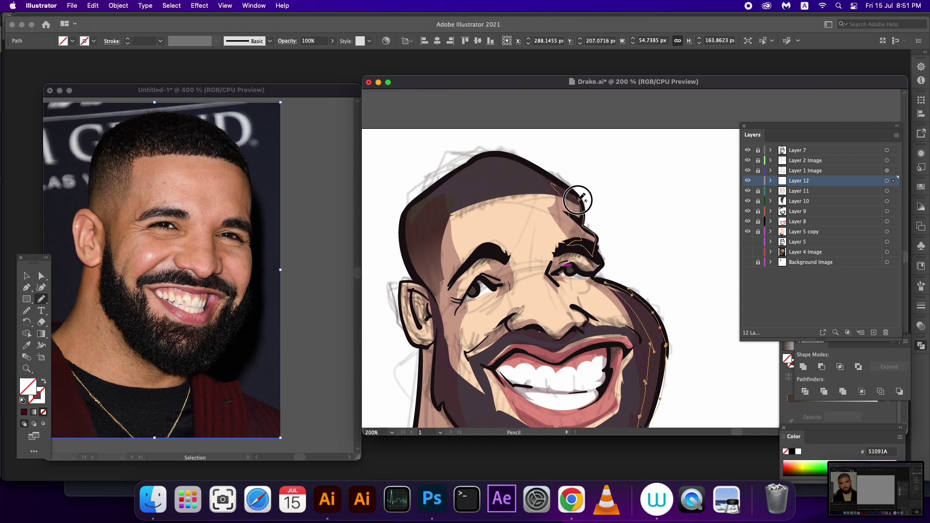
left_click_drag(655, 247, 668, 221)
left_click(886, 180)
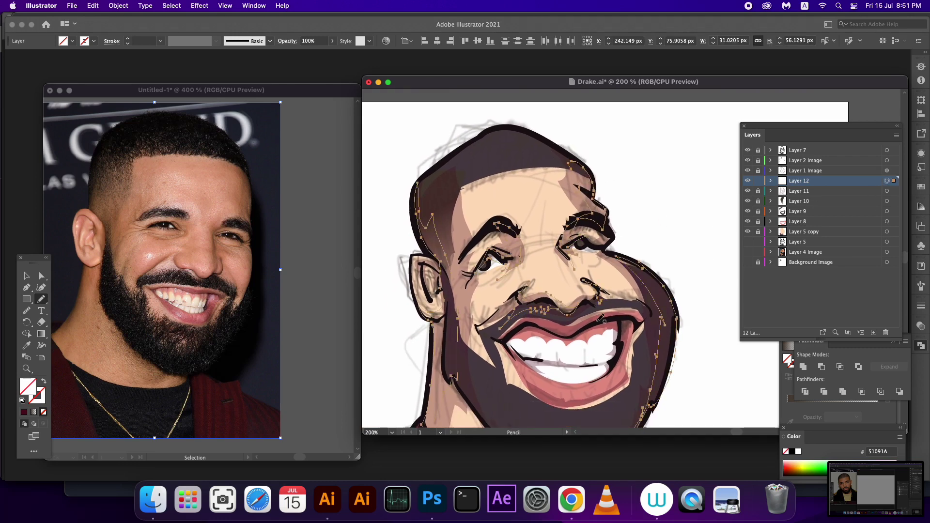
left_click_drag(581, 351, 590, 193)
mouse_move(509, 190)
left_mouse_down()
mouse_move(645, 167)
mouse_move(501, 192)
left_mouse_up()
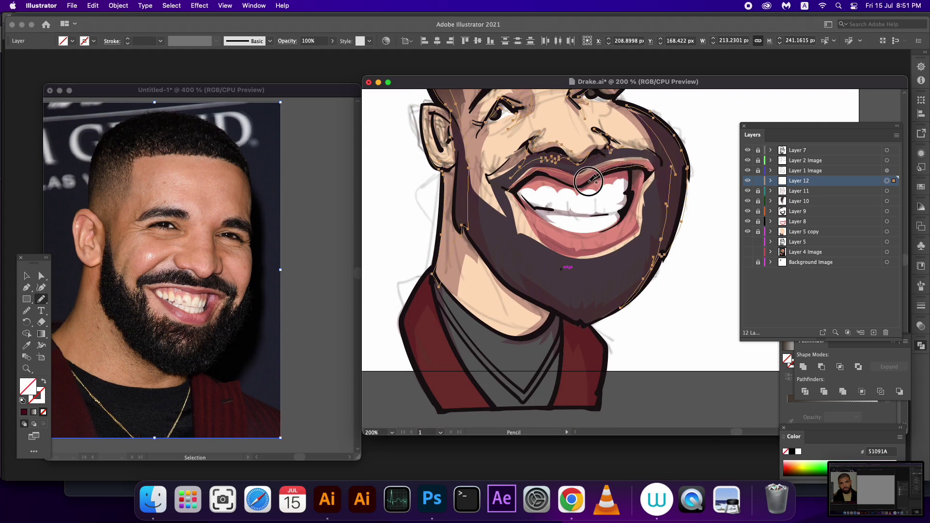
Step: Trace shading along the left jawline and collar edges, then select all Layer 12 art
key("space")
left_click_drag(555, 242, 562, 254)
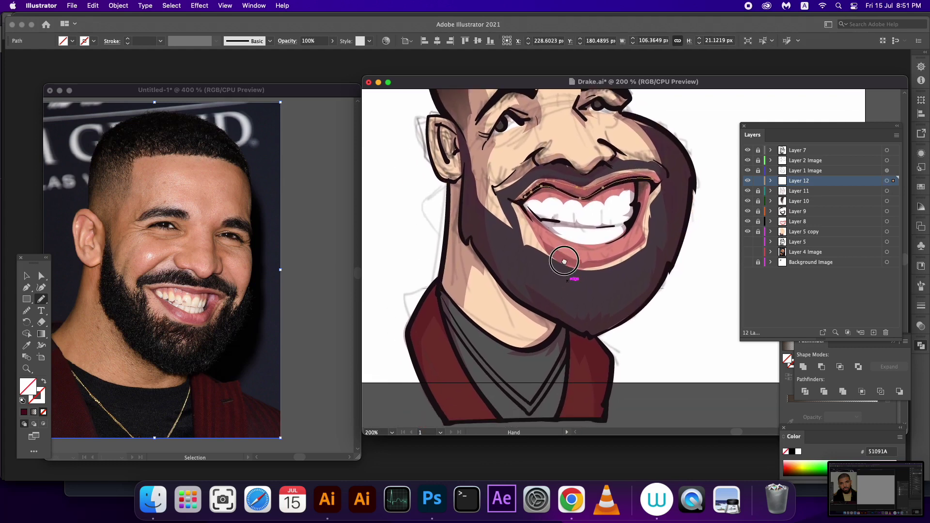
mouse_move(487, 257)
left_mouse_down()
mouse_move(551, 306)
mouse_move(540, 326)
left_mouse_up()
key("space")
left_click_drag(586, 306, 590, 260)
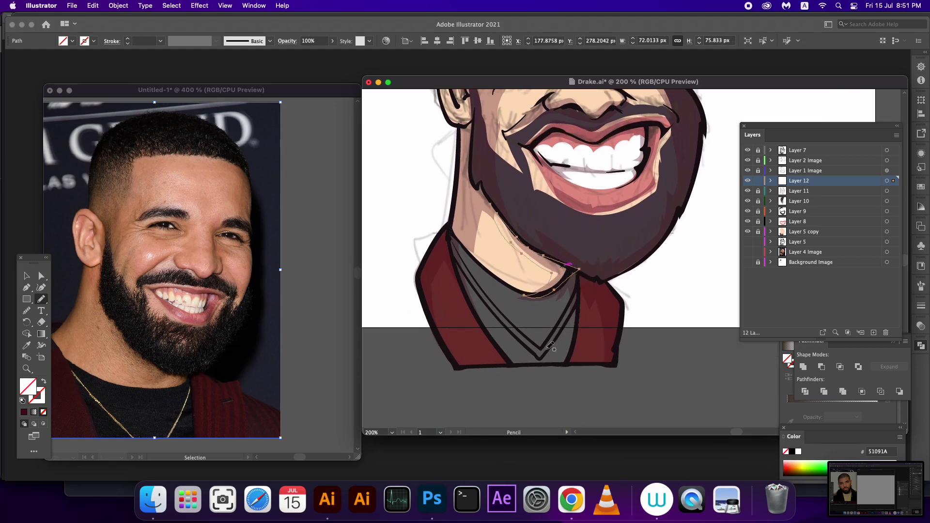
left_click_drag(581, 305, 497, 323)
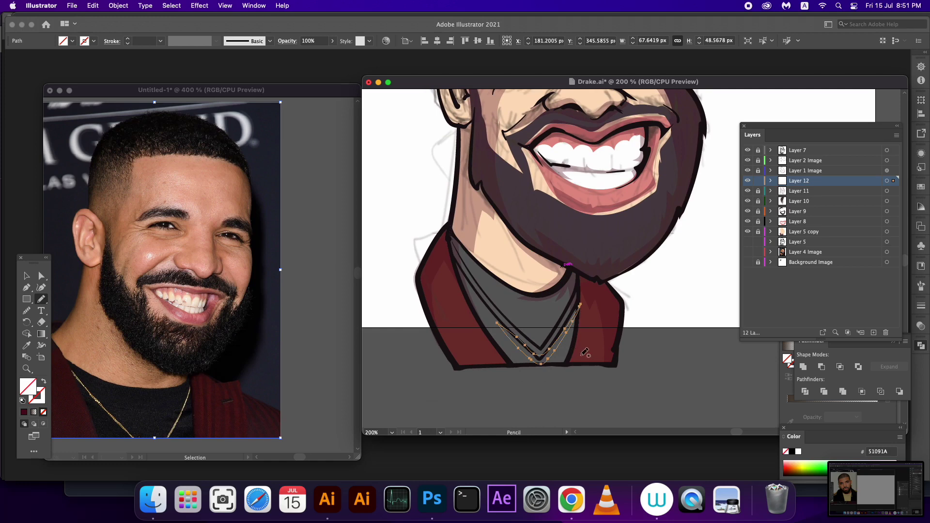
mouse_move(441, 234)
left_mouse_down()
mouse_move(422, 271)
mouse_move(437, 238)
left_mouse_up()
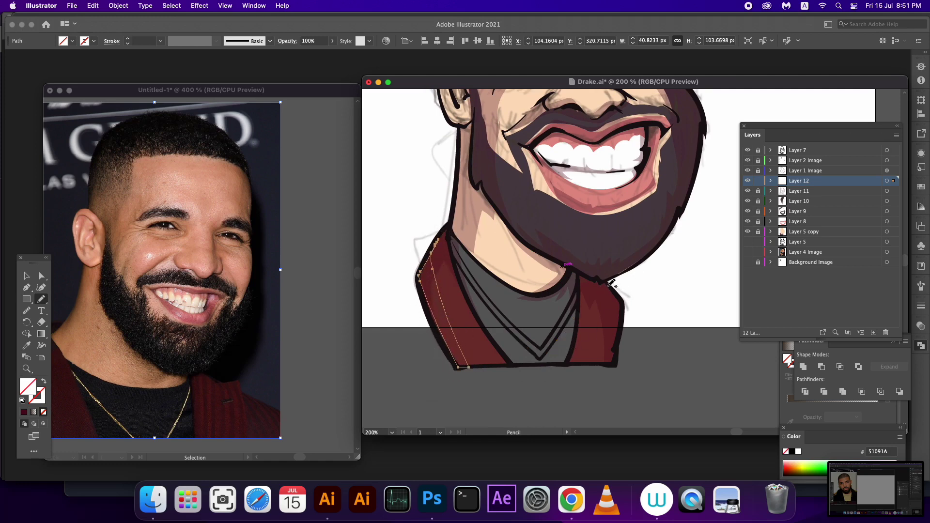
mouse_move(575, 265)
left_mouse_down()
mouse_move(615, 352)
mouse_move(601, 280)
left_mouse_up()
left_click(887, 180)
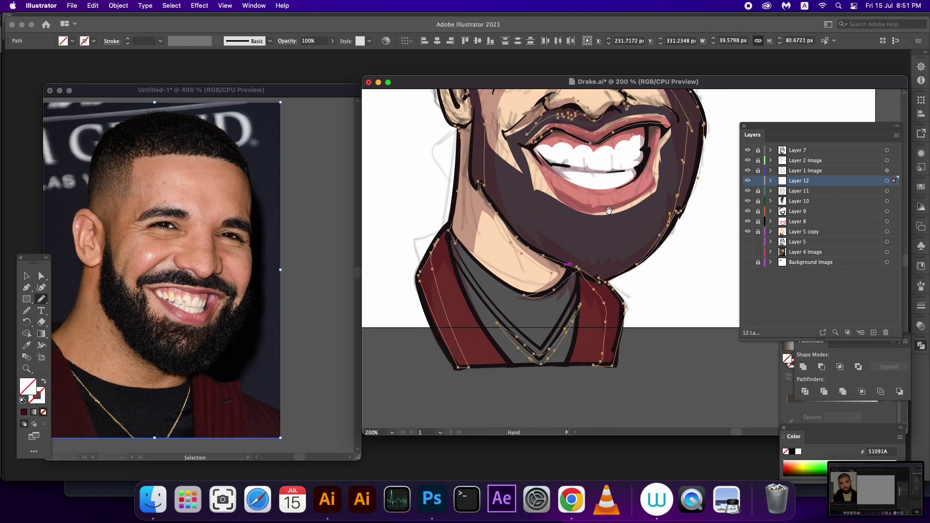
left_click_drag(585, 160, 561, 324)
Step: Fill the Layer 12 shading shapes very dark plum 2D041F
left_click(26, 415)
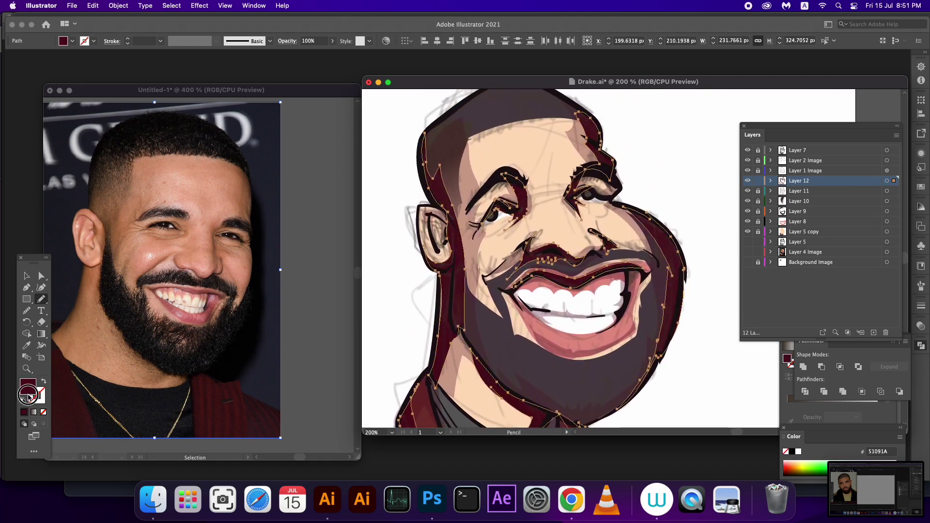
double_click(27, 386)
left_click_drag(532, 251, 531, 260)
left_click_drag(499, 328, 495, 348)
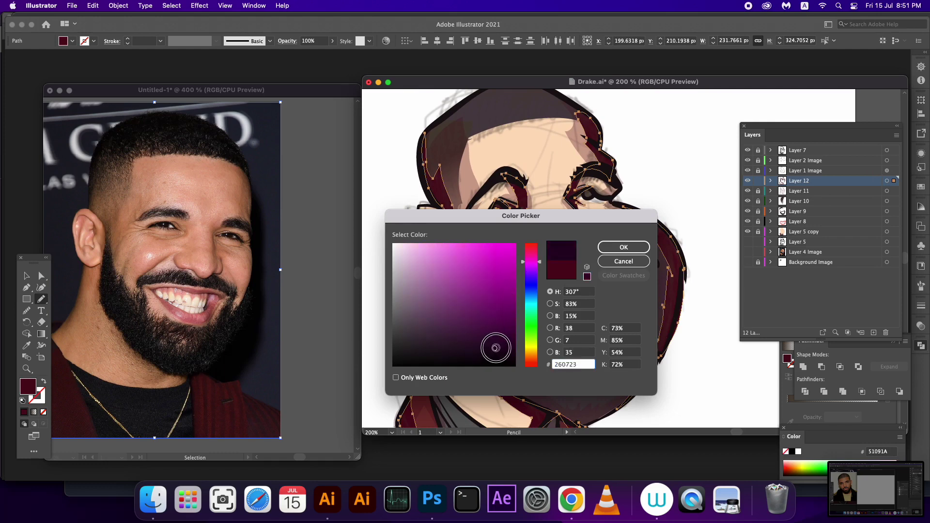
left_click(623, 247)
scroll(722, 303, "down", 2)
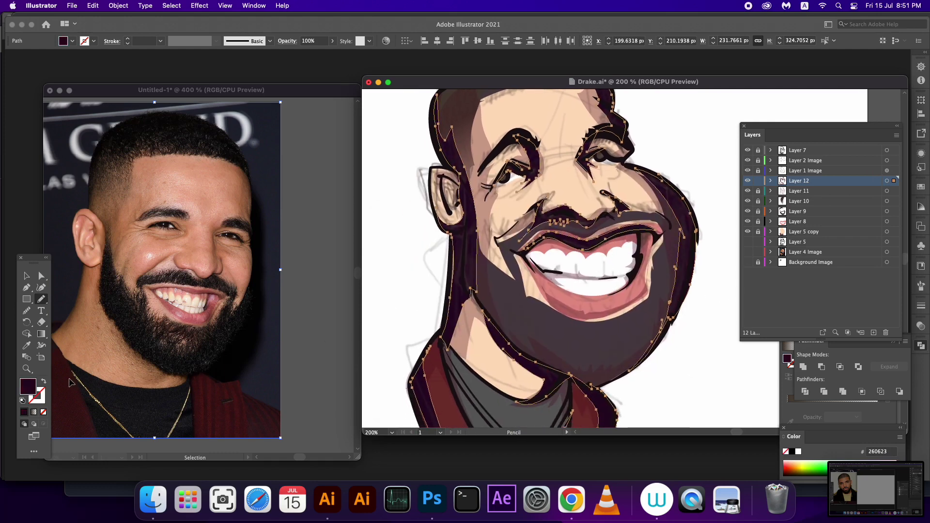
double_click(32, 390)
left_click_drag(531, 251, 531, 257)
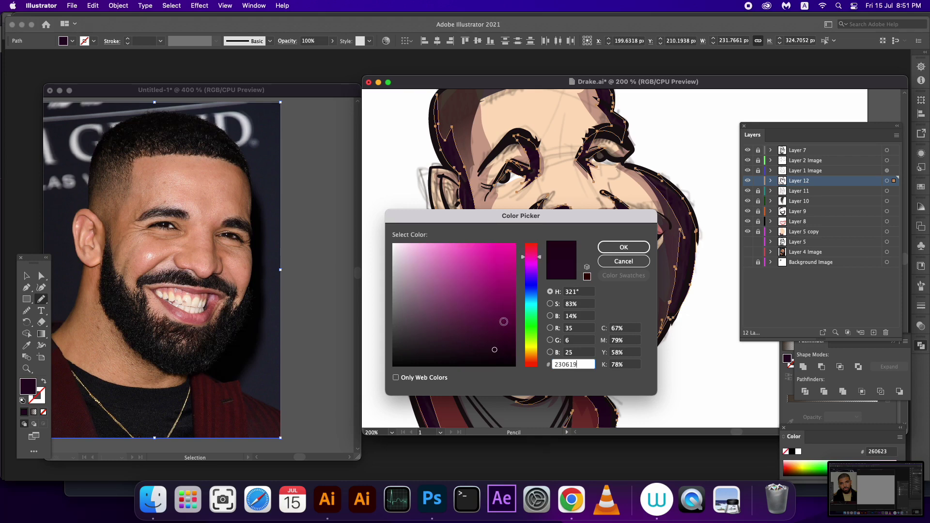
left_click_drag(502, 321, 504, 345)
left_click(623, 247)
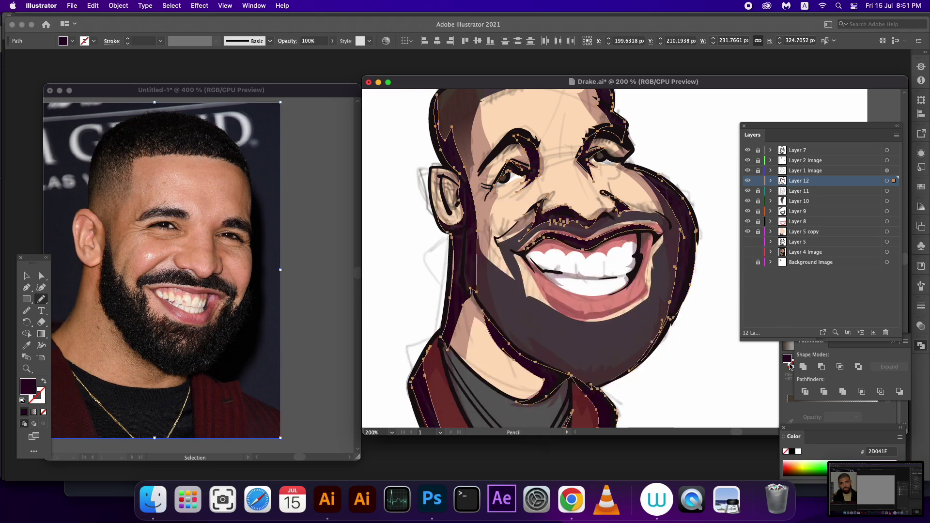
Step: Unite the shading into one shape at about 25% opacity, then deselect
left_click(803, 367)
left_click(333, 41)
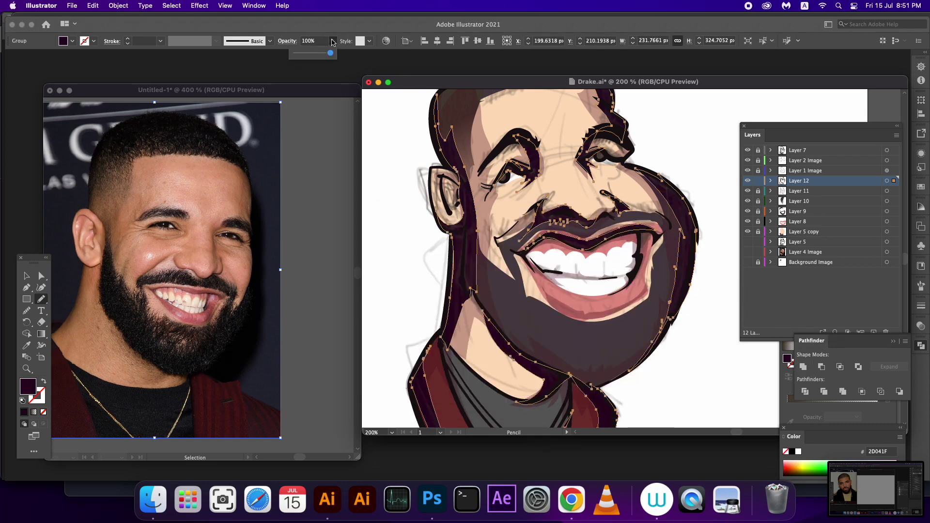
left_click_drag(306, 53, 304, 53)
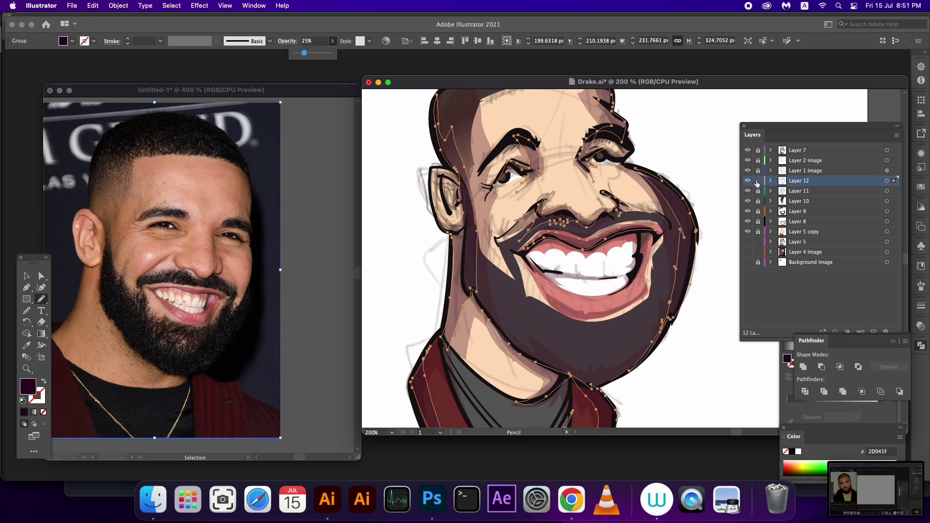
key("super+shift+a")
scroll(714, 197, "up", 2)
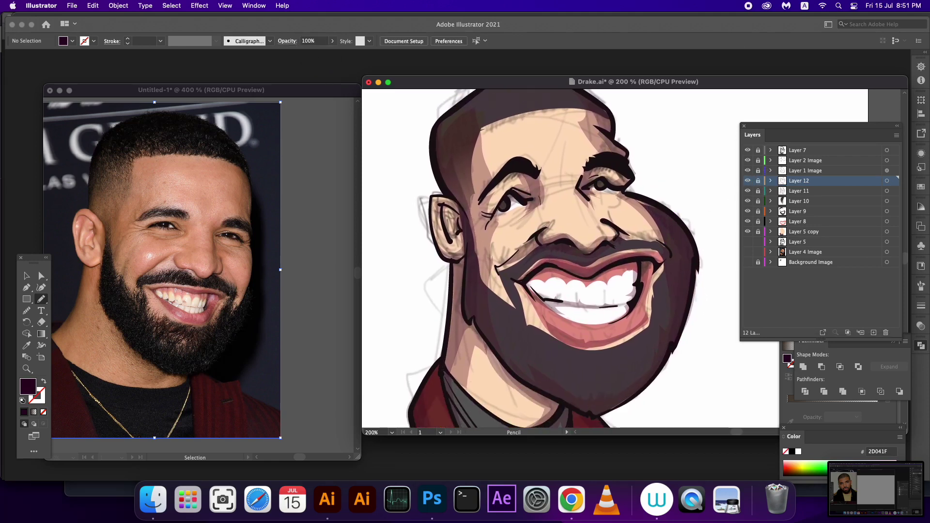
Step: Create Layer 13 above Layer 2 Image and pencil a small closed highlight outline on the forehead
left_click(805, 160)
key("super+l")
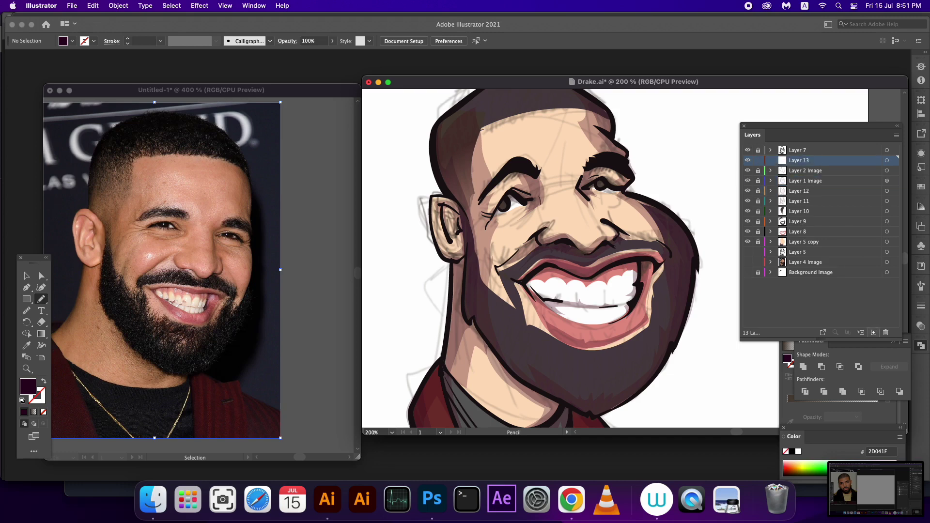
left_click_drag(557, 242, 565, 280)
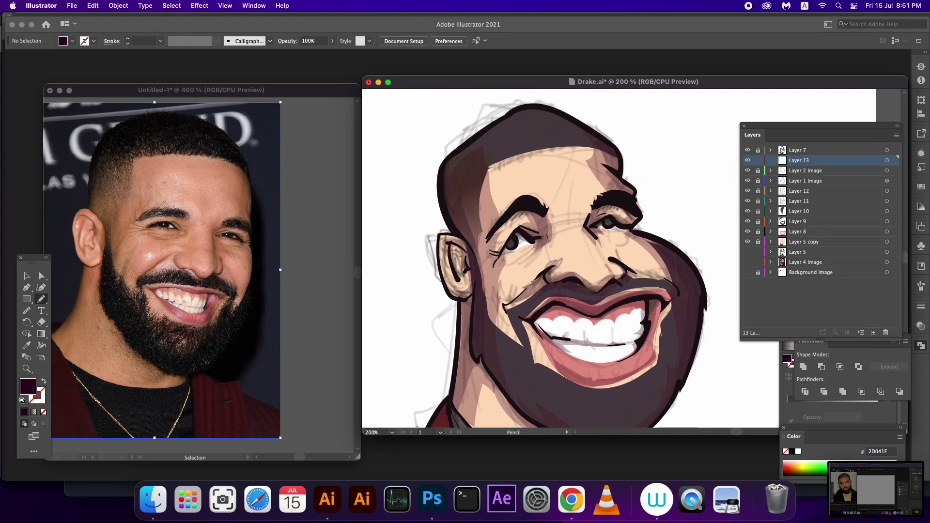
left_click_drag(510, 191, 534, 165)
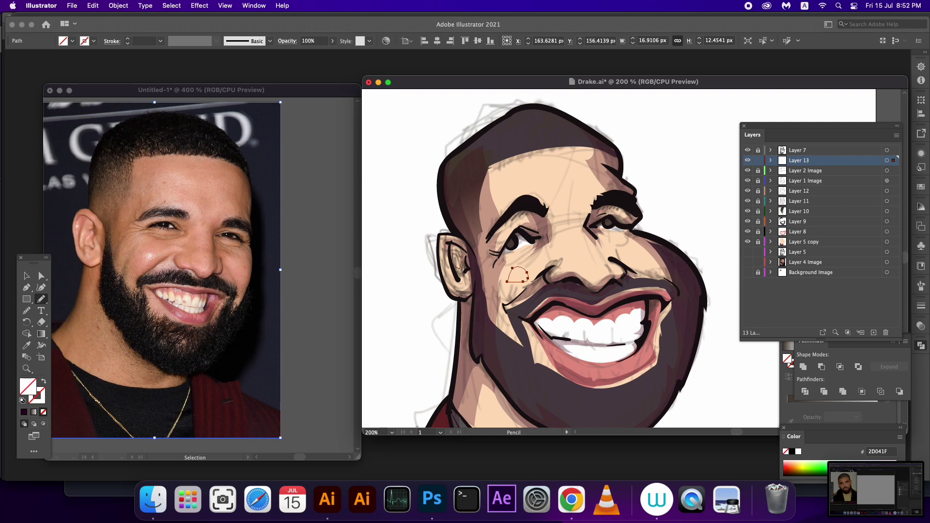
Step: Draw small highlight shapes in the ear and beside the nose, then select all highlights
left_click_drag(455, 253, 456, 290)
scroll(571, 261, "up", 2)
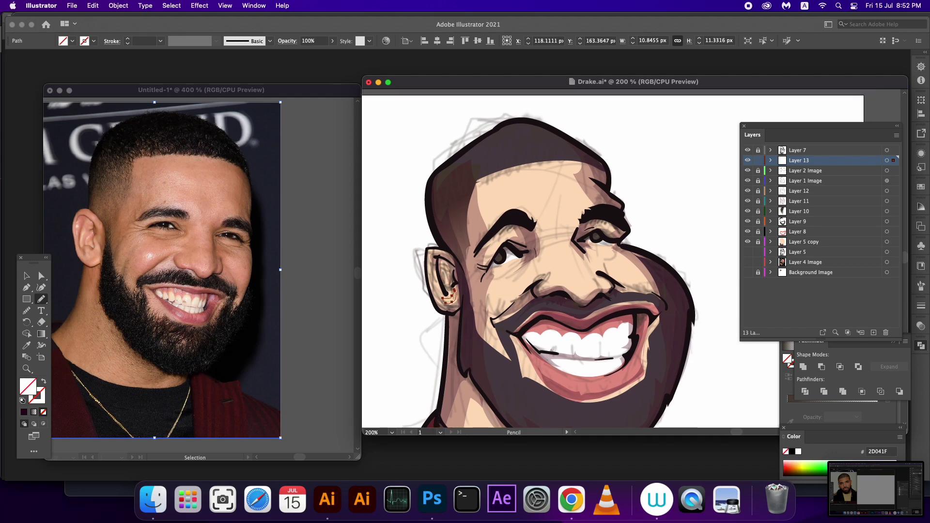
key("super+a")
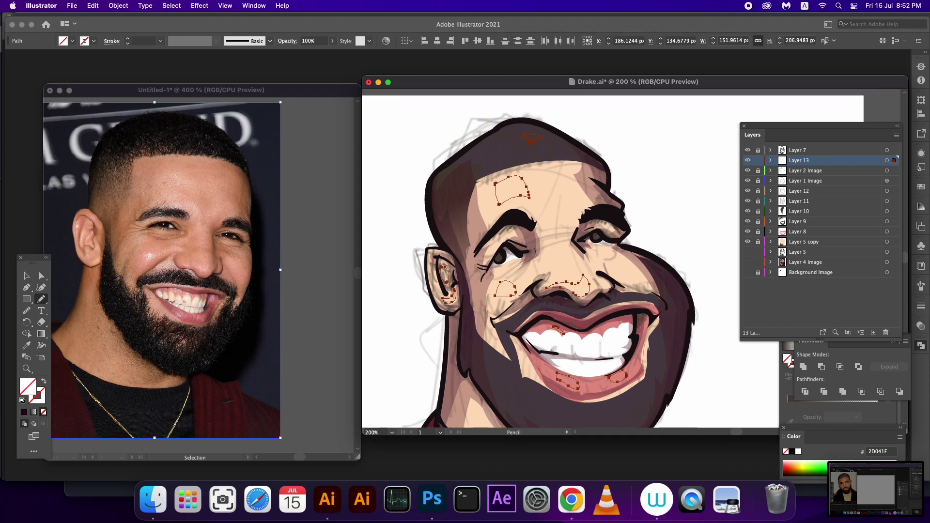
left_click_drag(600, 256, 613, 268)
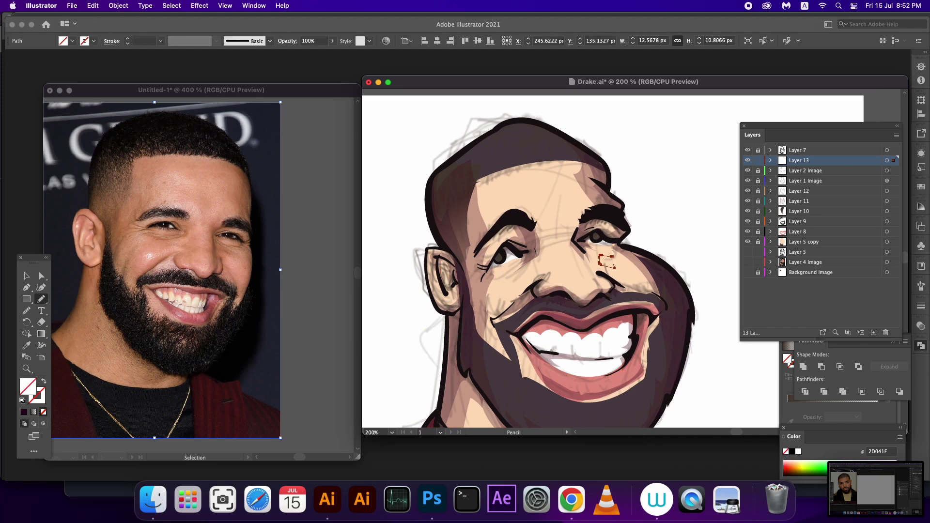
key("super+a")
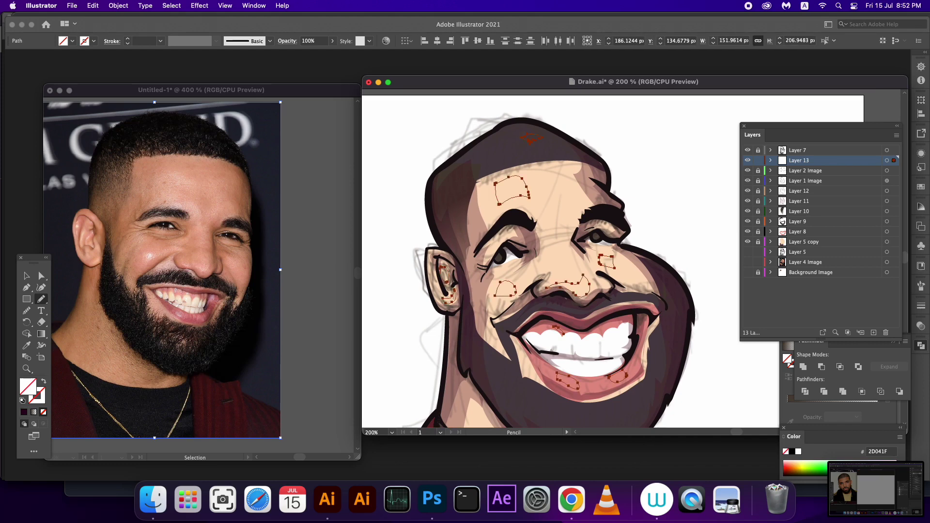
Step: Fill the highlights white, lower their opacity to about 27%, and deselect them
left_click(24, 411)
double_click(28, 386)
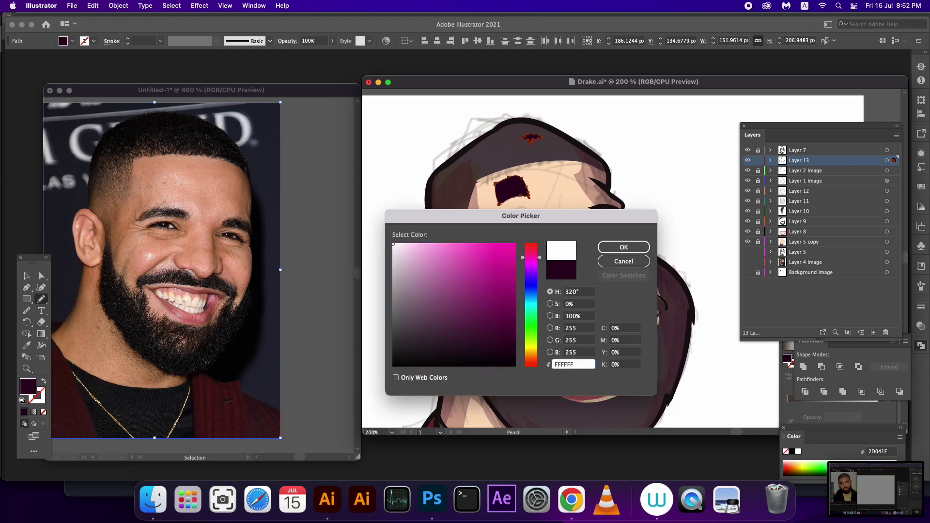
left_click(623, 247)
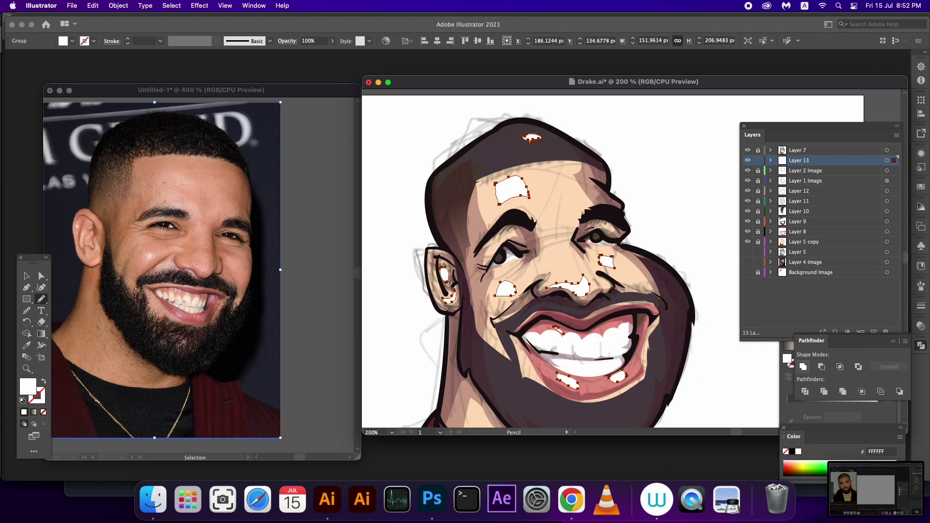
left_click(332, 40)
left_click_drag(333, 53, 303, 53)
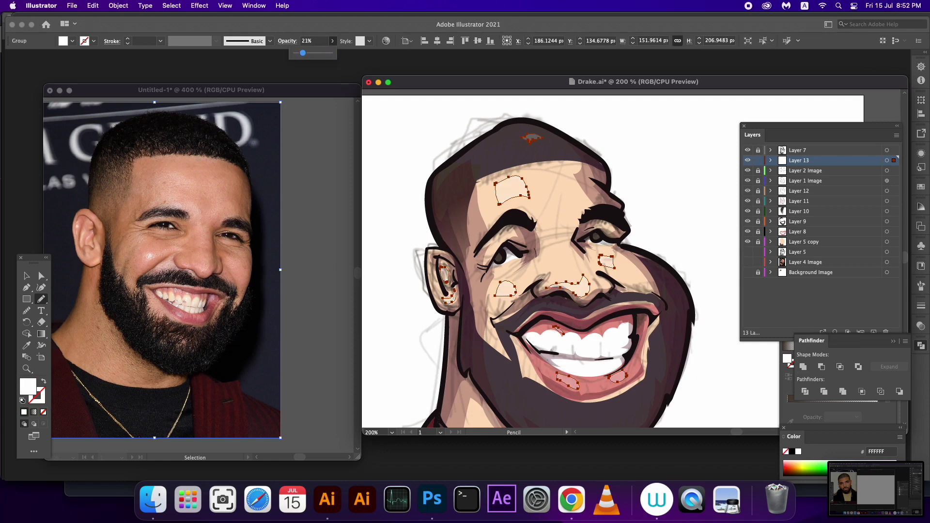
key("super+shift+a")
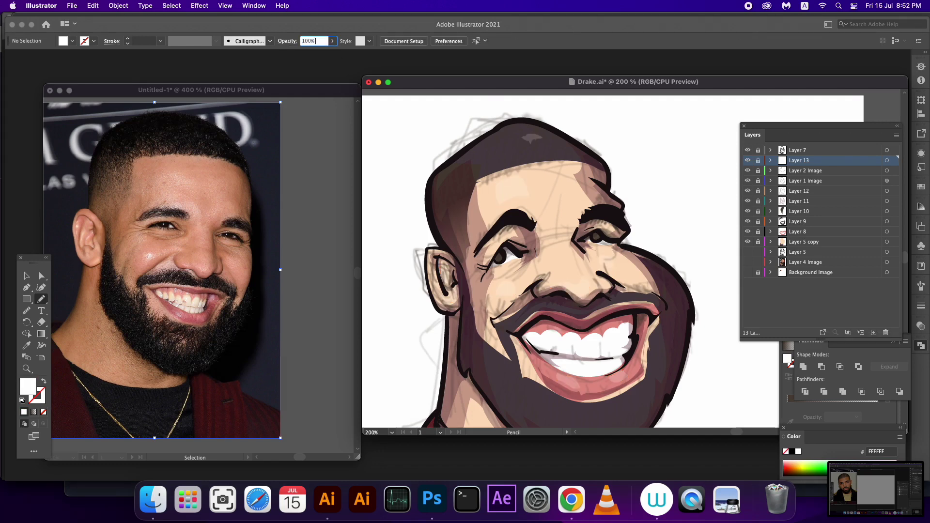
scroll(572, 262, "down", 3)
Step: Add Layer 14 and hide the Layer 2 Image sketch
left_click(873, 332)
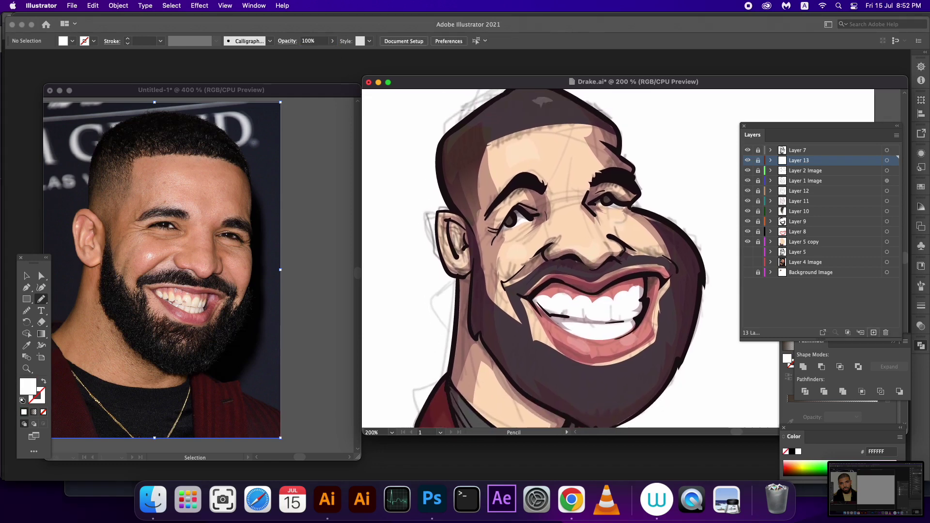
left_click(747, 181)
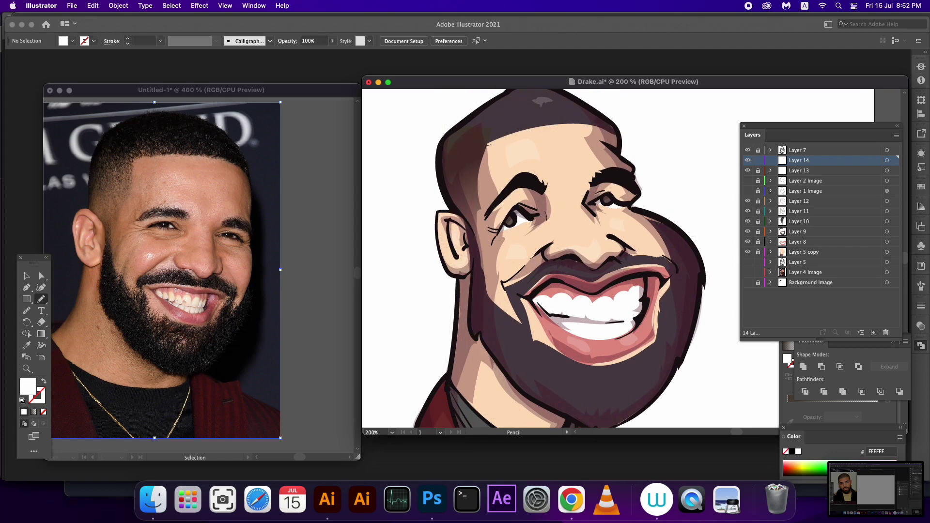
scroll(572, 262, "down", 3)
scroll(571, 261, "up", 3)
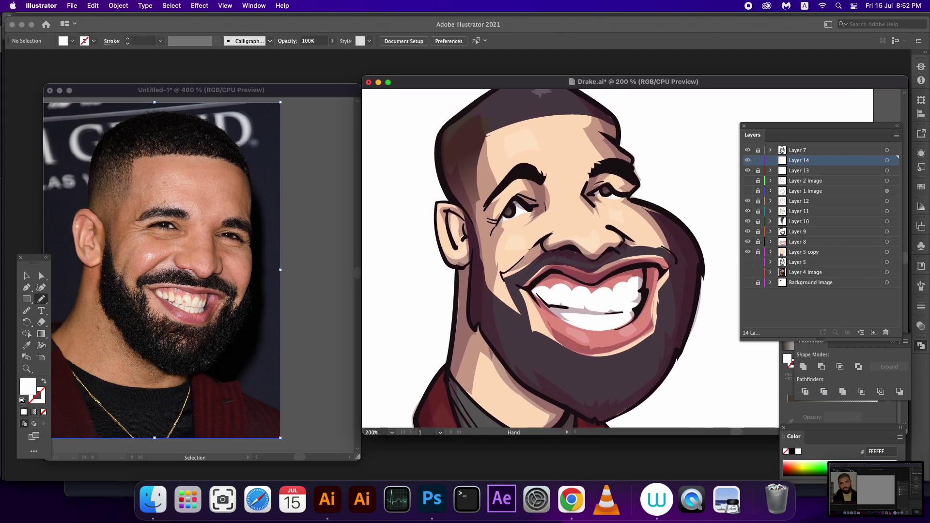
Step: Paint white Paintbrush shine marks on the left cheek, lower lip and ear
key("b")
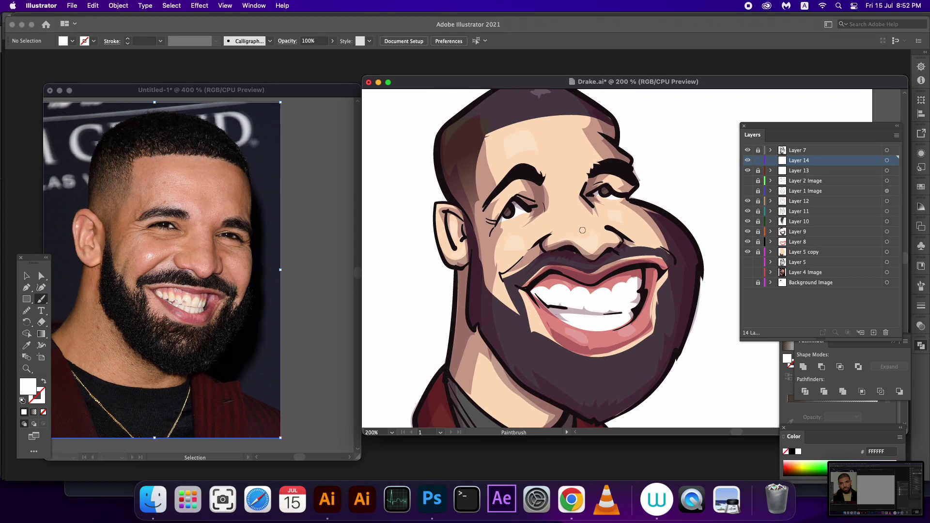
left_click(515, 242)
key("shift+x")
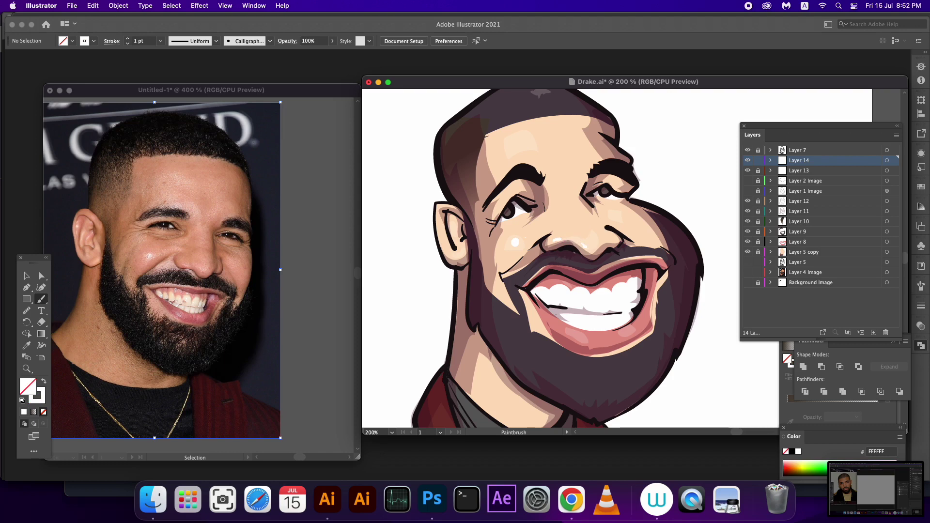
mouse_move(603, 248)
left_mouse_down()
mouse_move(600, 282)
mouse_move(603, 267)
left_mouse_up()
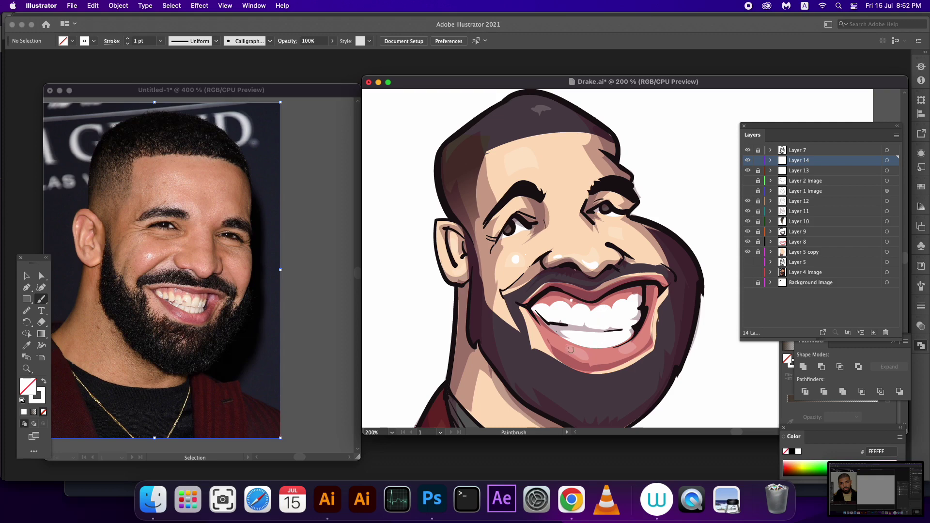
left_click_drag(567, 349, 586, 356)
key("space")
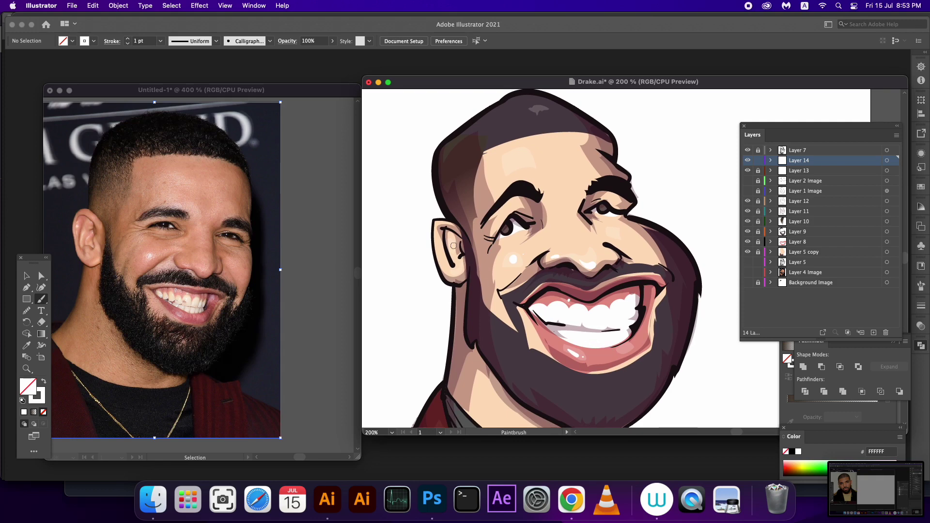
left_click_drag(451, 238, 452, 248)
Step: Pan around the beard and neck, then add a new empty Layer 15
key("space")
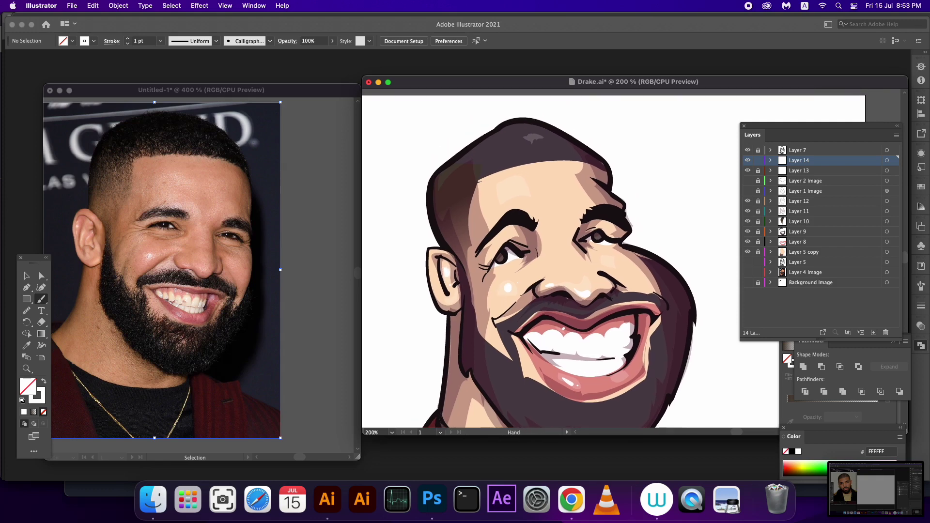
mouse_move(507, 277)
left_mouse_down()
mouse_move(494, 279)
mouse_move(501, 318)
left_mouse_up()
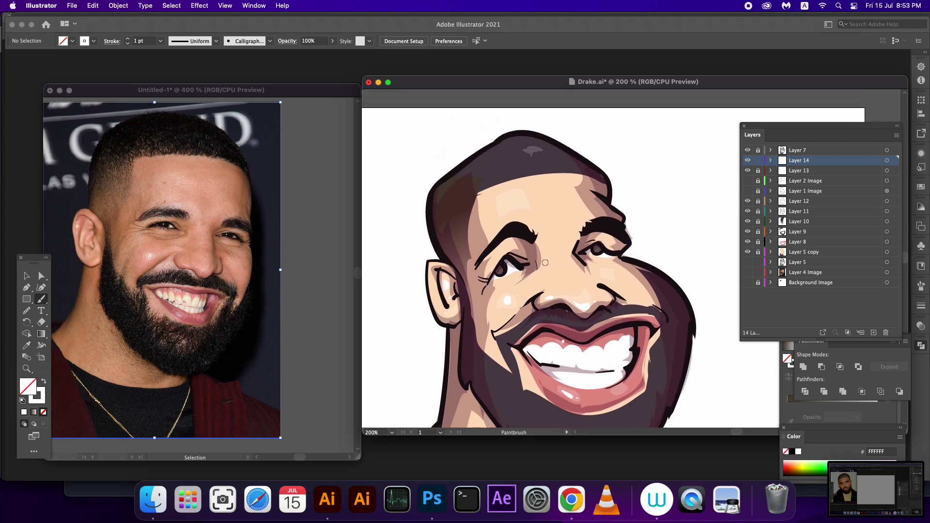
key("space")
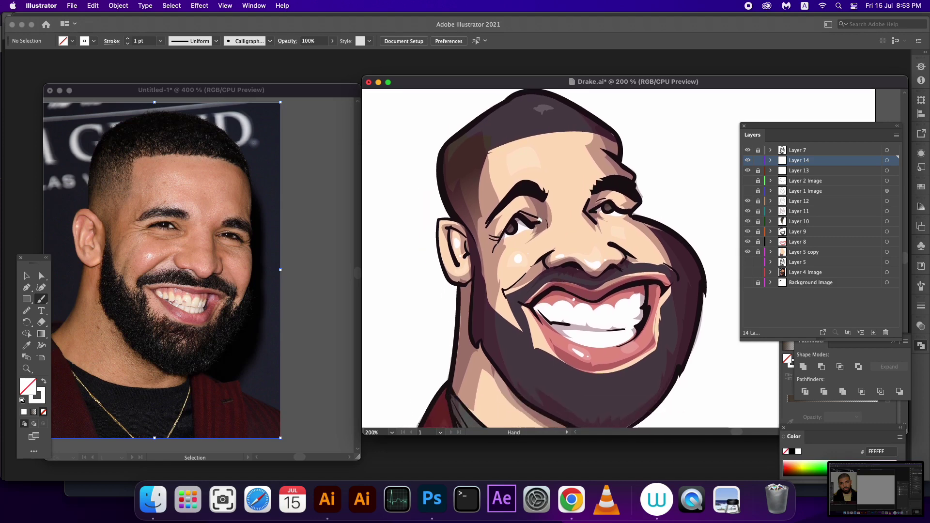
mouse_move(529, 262)
left_mouse_down()
mouse_move(547, 227)
mouse_move(519, 235)
left_mouse_up()
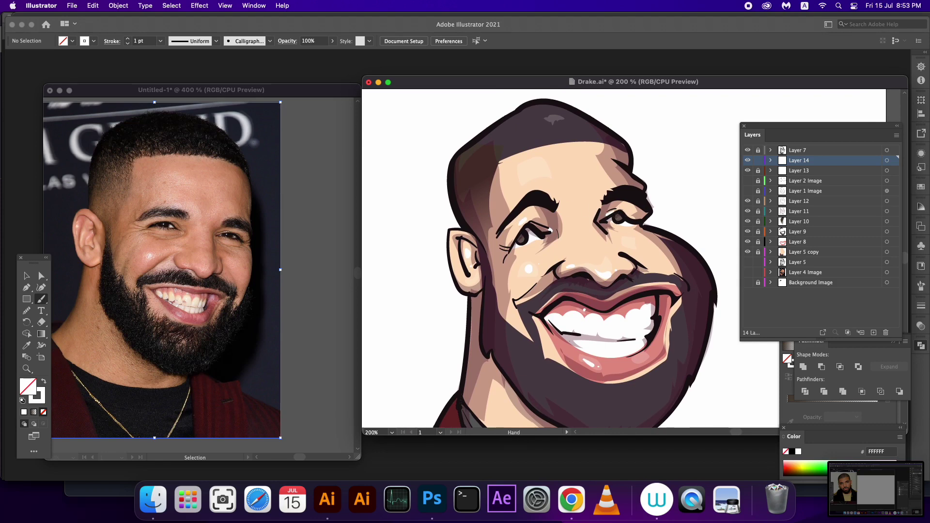
key("space")
left_click_drag(627, 213, 611, 154)
scroll(571, 259, "down", 1)
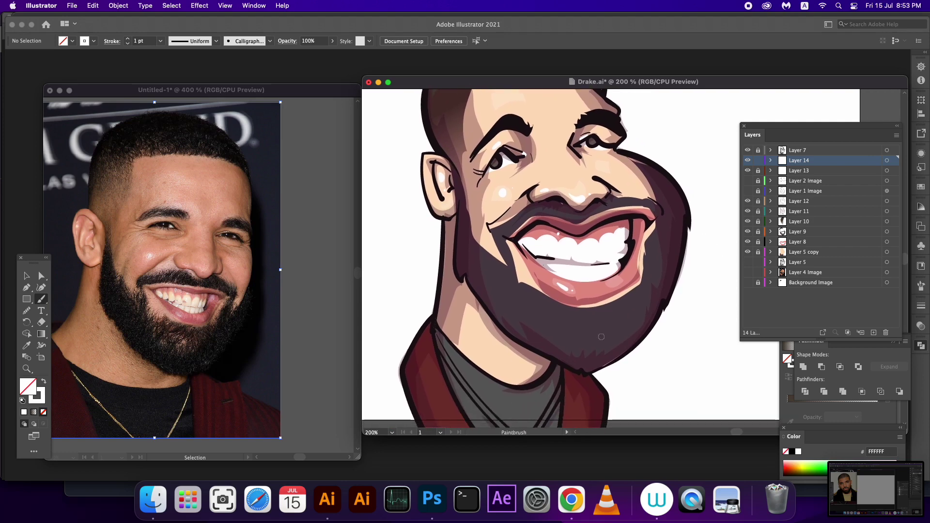
scroll(571, 259, "down", 2)
scroll(571, 258, "down", 2)
scroll(571, 259, "up", 4)
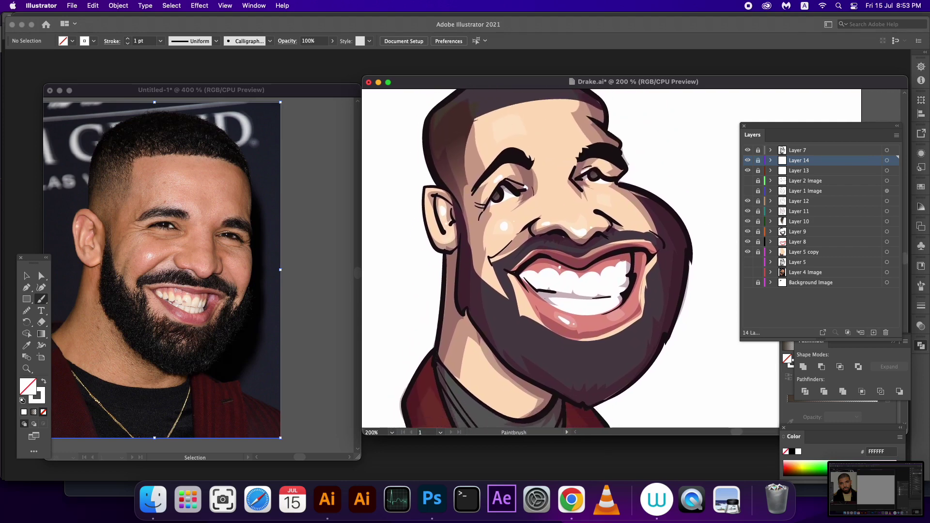
left_click(873, 332)
left_click_drag(557, 218, 574, 266)
Step: Pencil a rim-light shape along the head's left edge and top, filled light cream
key("n")
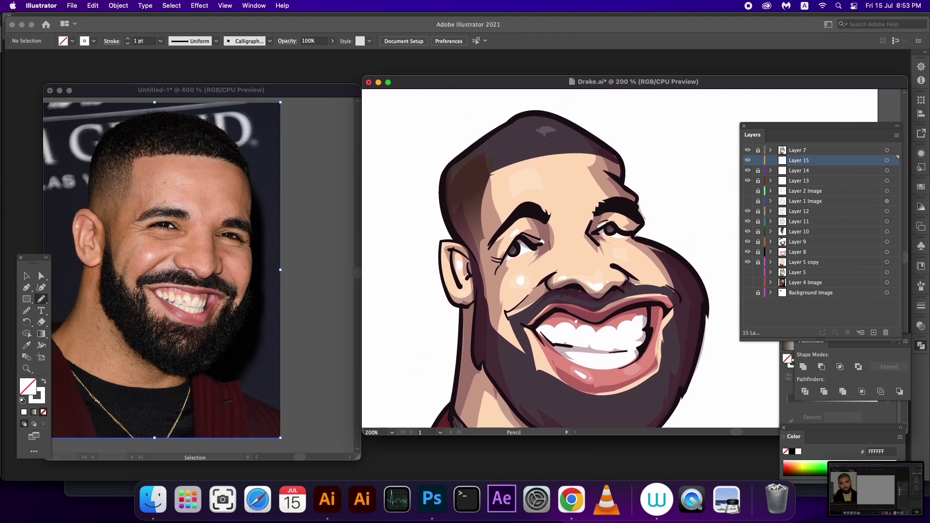
left_click_drag(483, 141, 440, 175)
left_click_drag(440, 175, 517, 115)
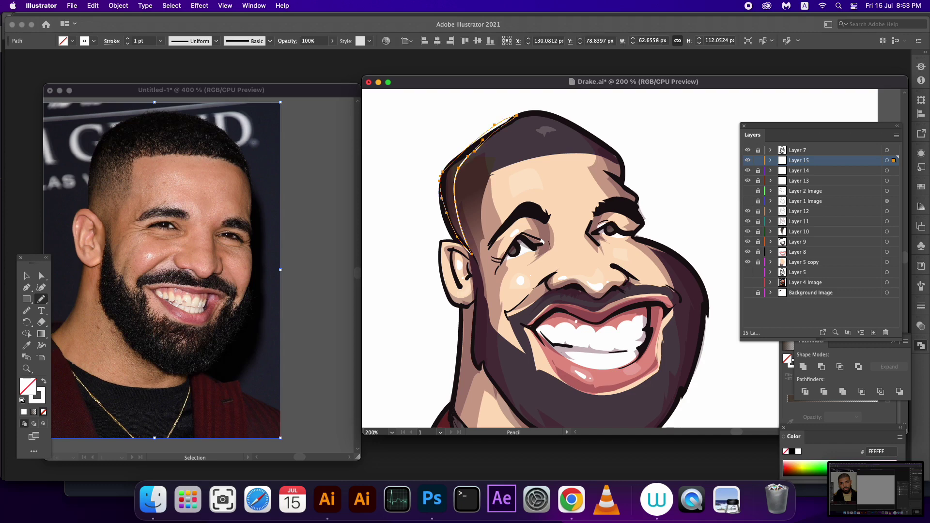
key("shift+x")
double_click(28, 386)
left_click_drag(531, 258, 532, 357)
left_click_drag(393, 243, 430, 244)
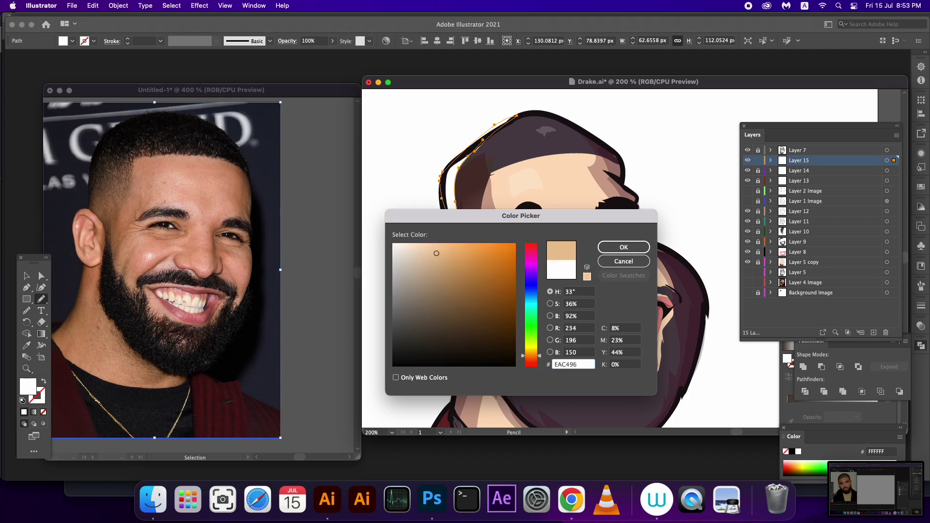
key("Return")
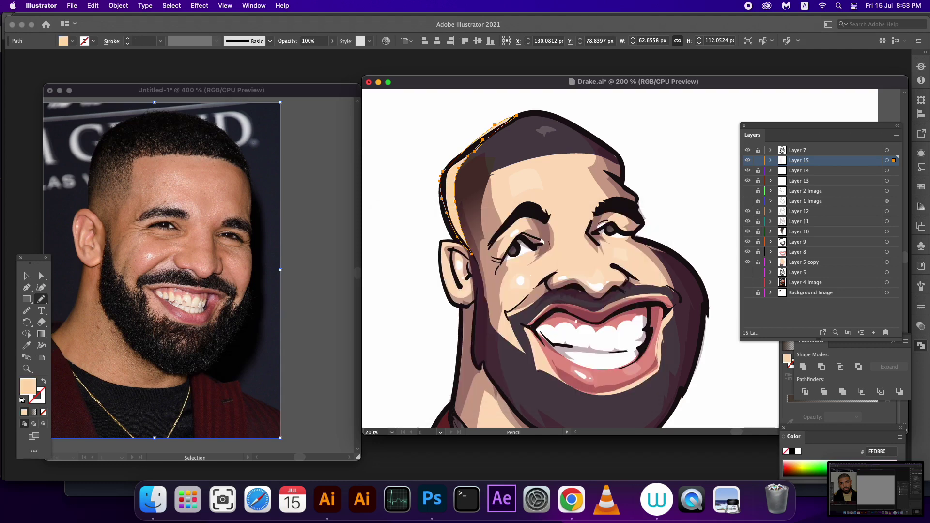
Step: Reshape the head rim light and recolour it pale yellow-green EAFFB6
left_click_drag(480, 141, 459, 175)
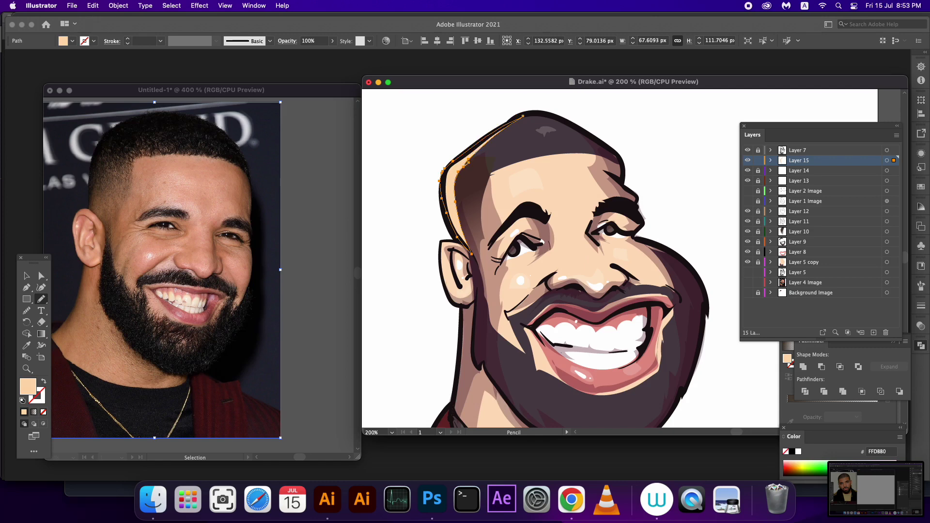
double_click(27, 386)
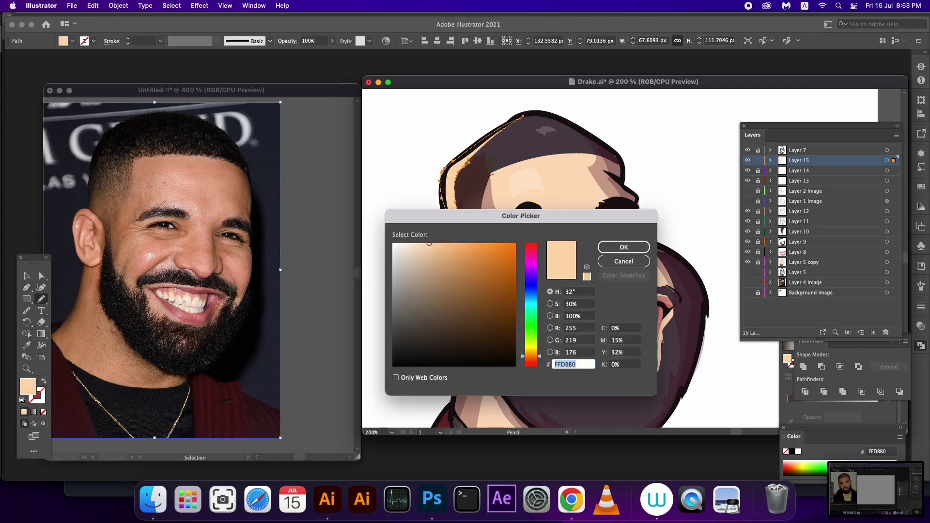
left_click_drag(531, 356, 531, 350)
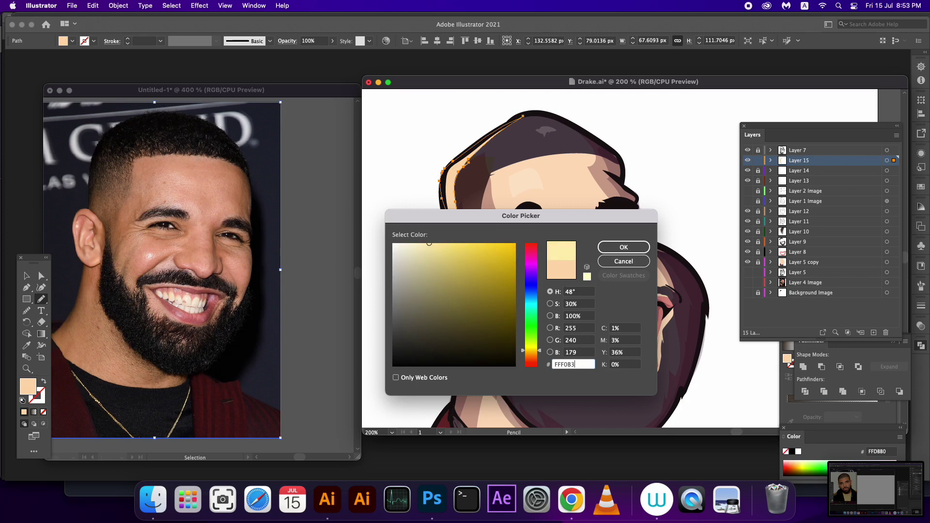
left_click_drag(429, 243, 425, 243)
left_click_drag(531, 349, 532, 340)
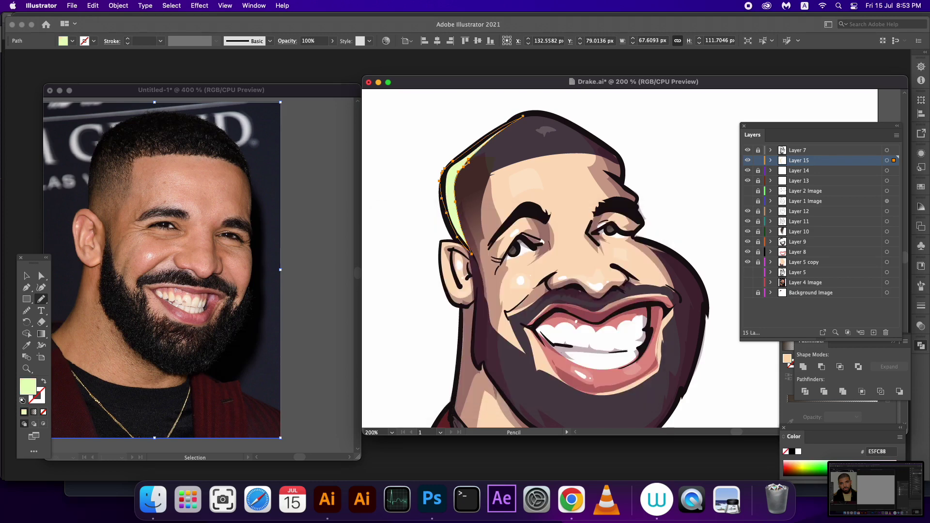
key("Return")
left_click_drag(581, 256, 598, 237)
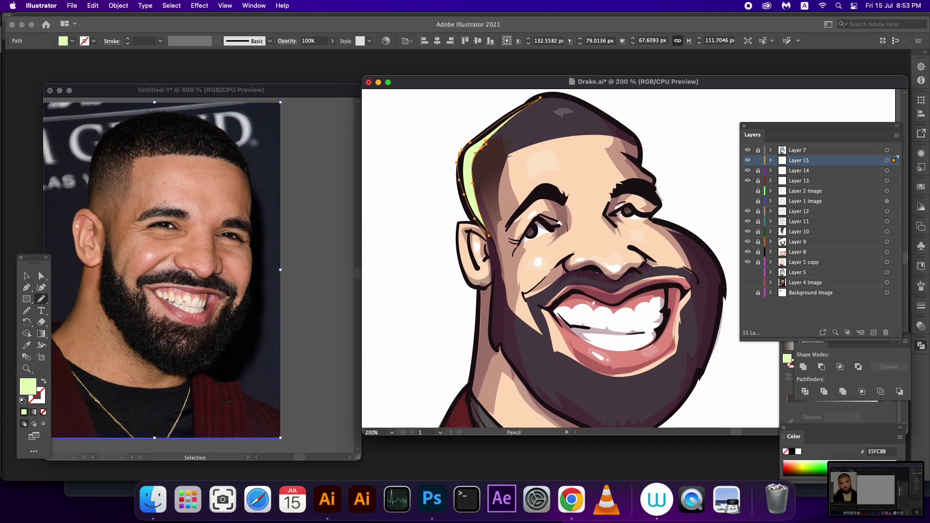
left_click_drag(463, 242, 466, 276)
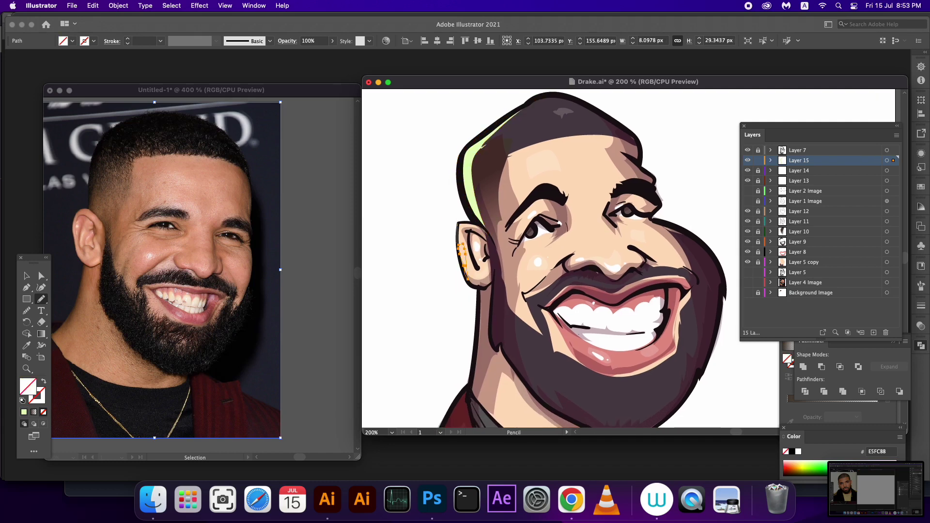
Step: Add light green rim-light shapes over the ear and along the left collar edge
left_click_drag(464, 244, 479, 225)
left_click(23, 411)
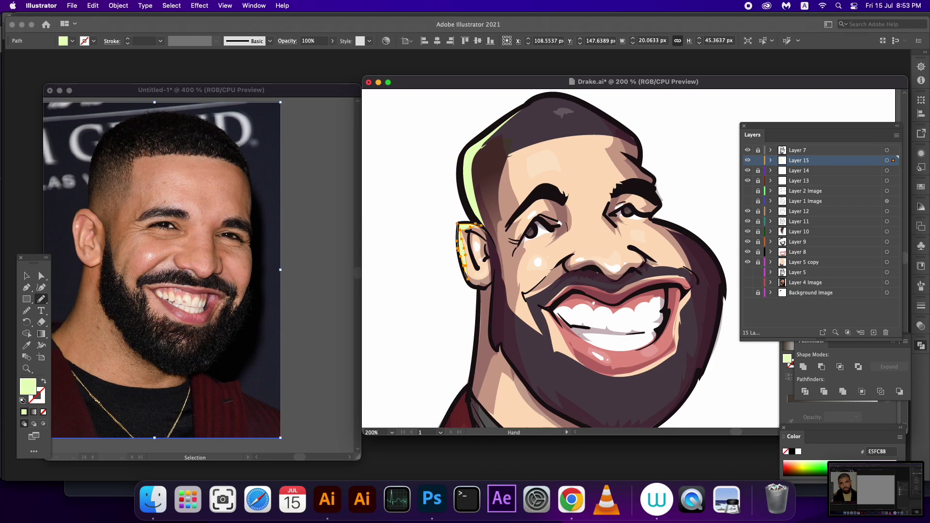
scroll(571, 257, "down", 4)
mouse_move(460, 340)
left_mouse_down()
mouse_move(486, 294)
mouse_move(504, 216)
left_mouse_up()
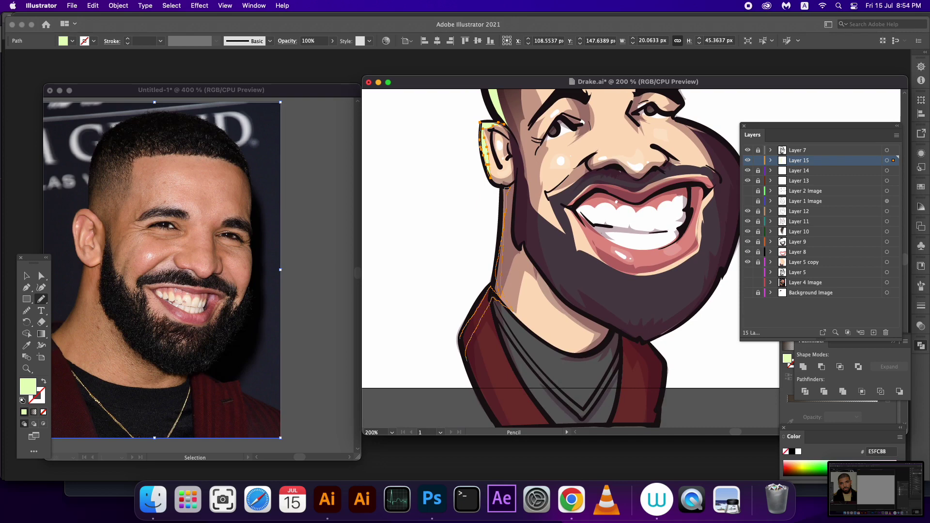
left_click_drag(492, 297, 468, 367)
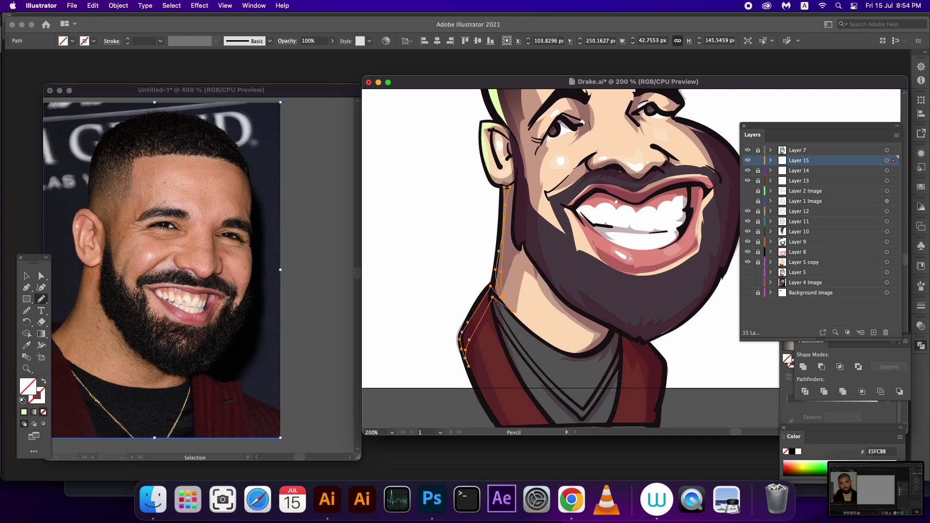
key("comma")
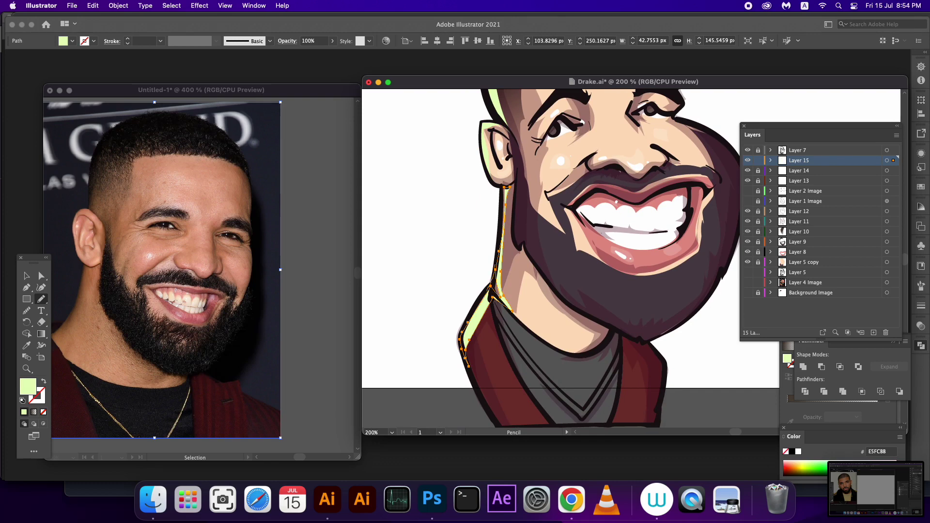
Step: Draw and refine a light green rim light along the neck and jaw up to the ear
left_click_drag(499, 265, 487, 298)
left_click_drag(507, 191, 496, 179)
scroll(572, 257, "up", 3)
scroll(572, 257, "right", 3)
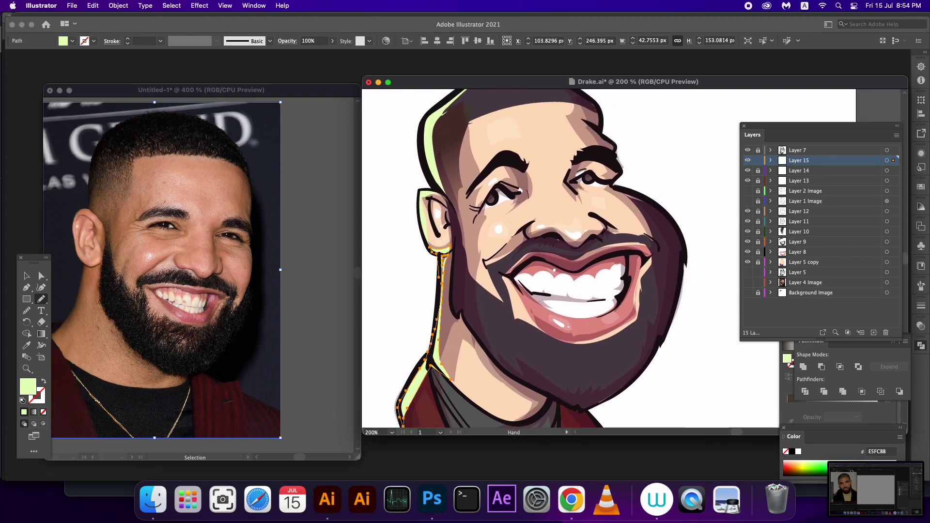
left_click_drag(456, 244, 494, 356)
left_click_drag(450, 296, 455, 316)
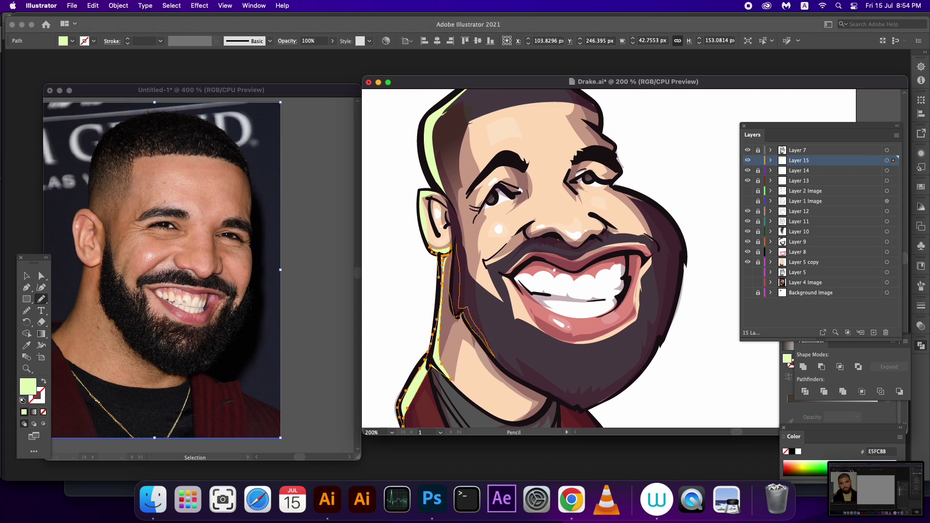
left_click_drag(453, 247, 451, 218)
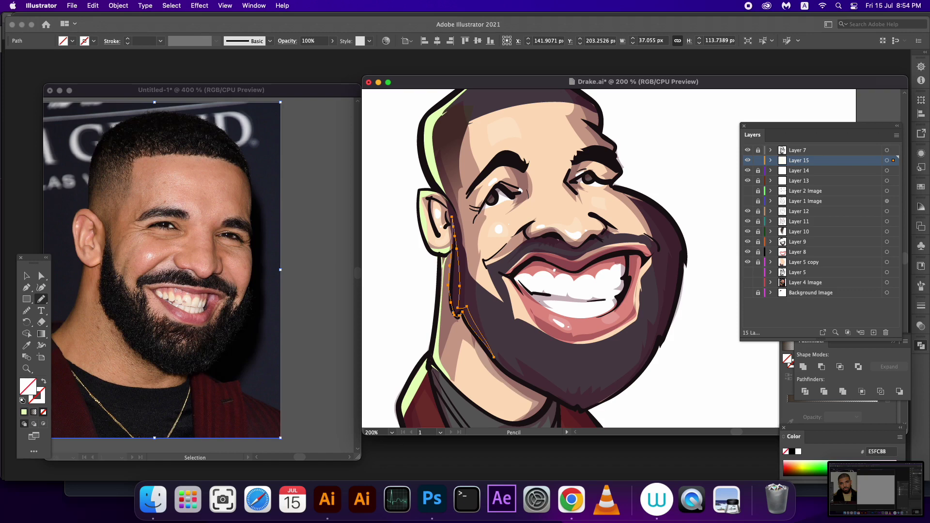
left_click(23, 412)
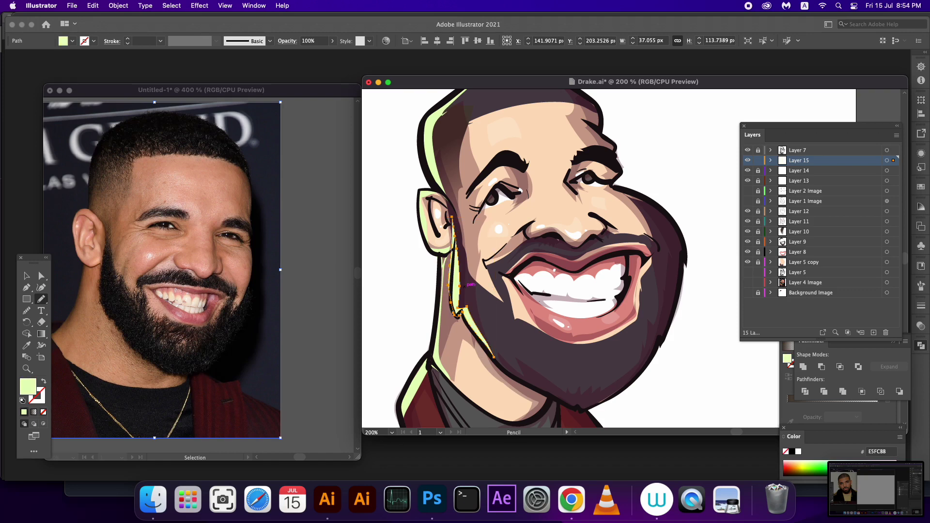
left_click_drag(453, 234, 455, 276)
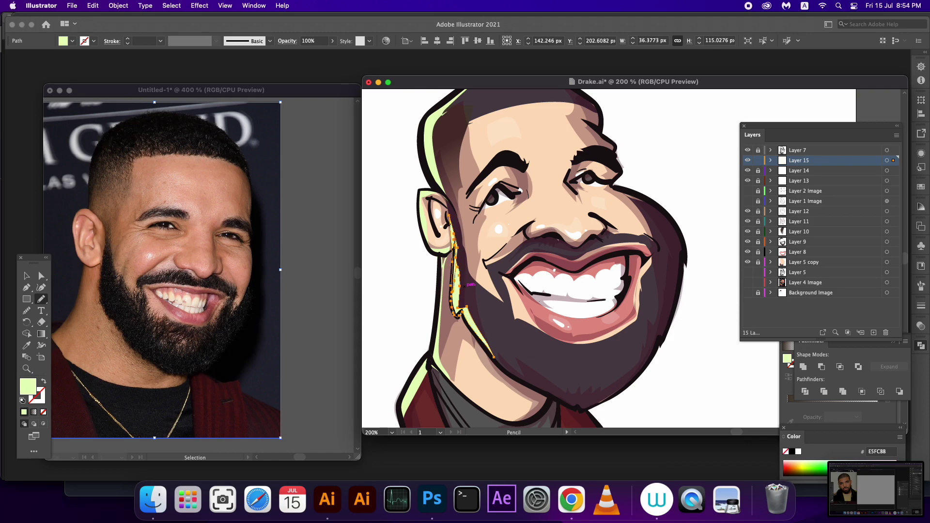
left_click_drag(454, 233, 455, 310)
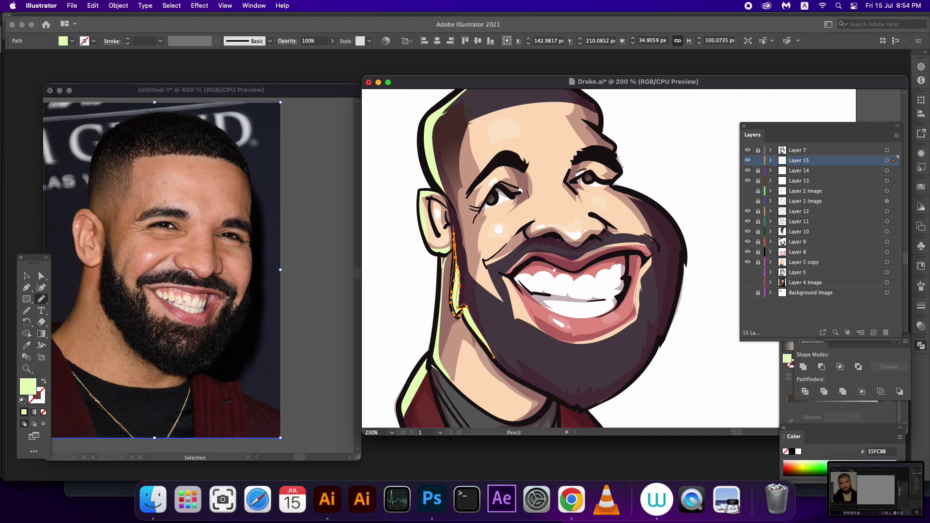
mouse_move(453, 227)
left_mouse_down()
mouse_move(459, 310)
mouse_move(506, 353)
left_mouse_up()
Step: Try a small highlight stroke beside the nose, then undo it
scroll(572, 261, "down", 3)
scroll(572, 262, "right", 1)
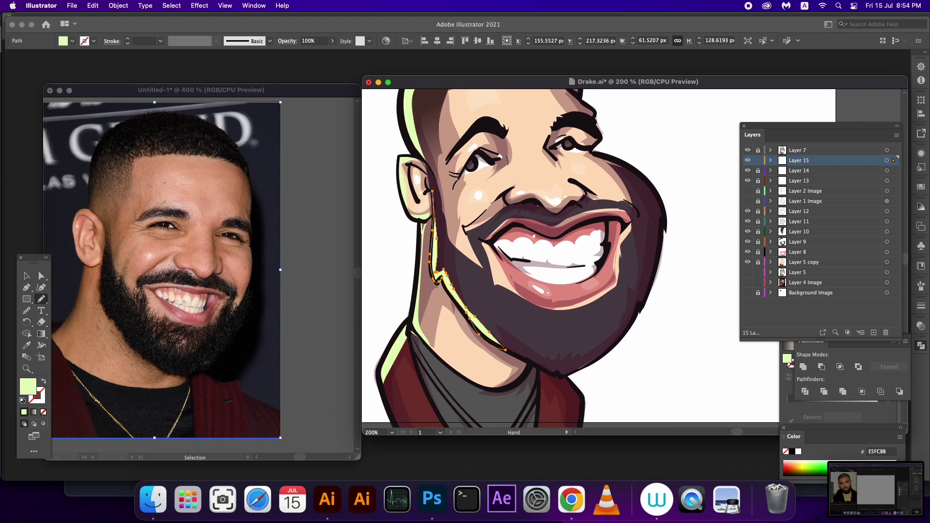
scroll(470, 294, "up", 3)
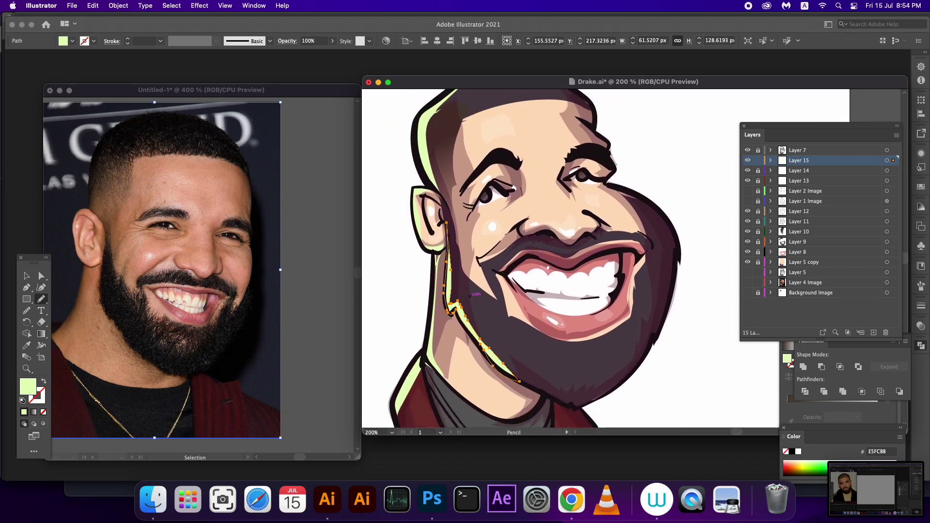
left_click_drag(519, 238, 535, 228)
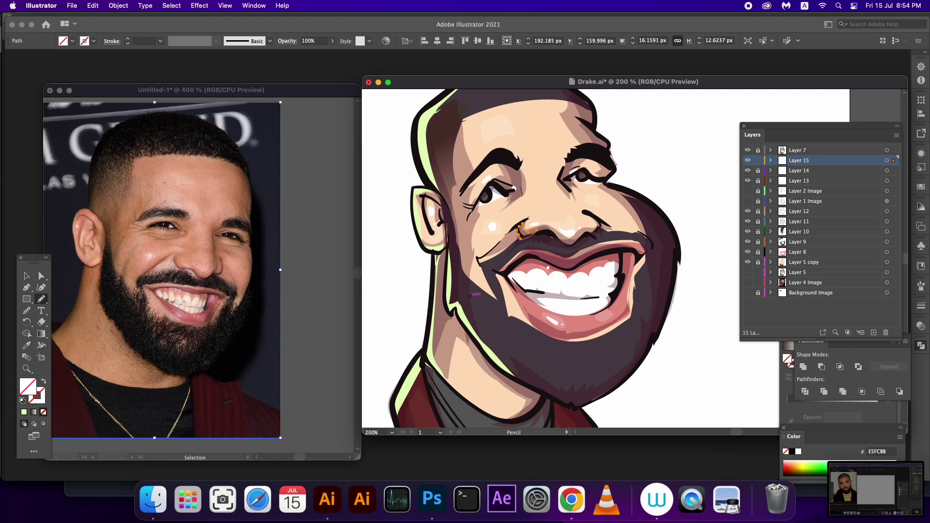
key("super+z")
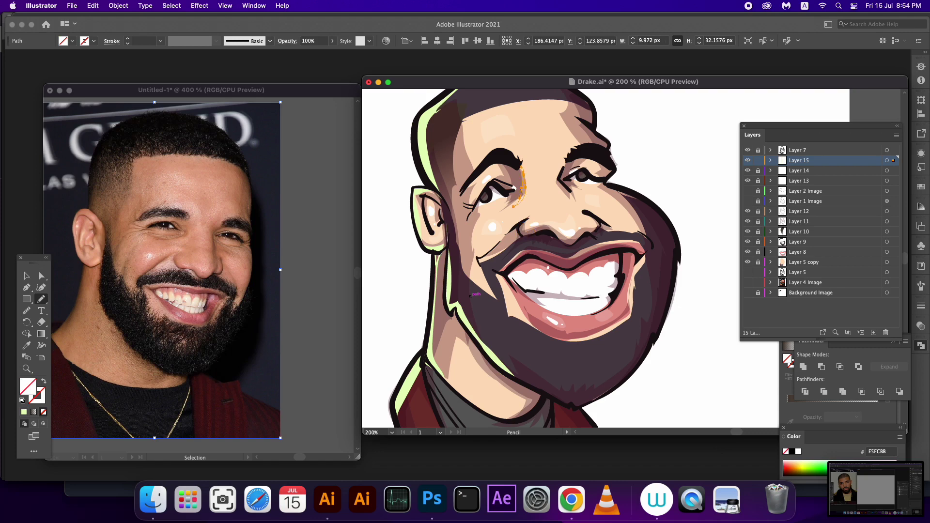
key("super+z")
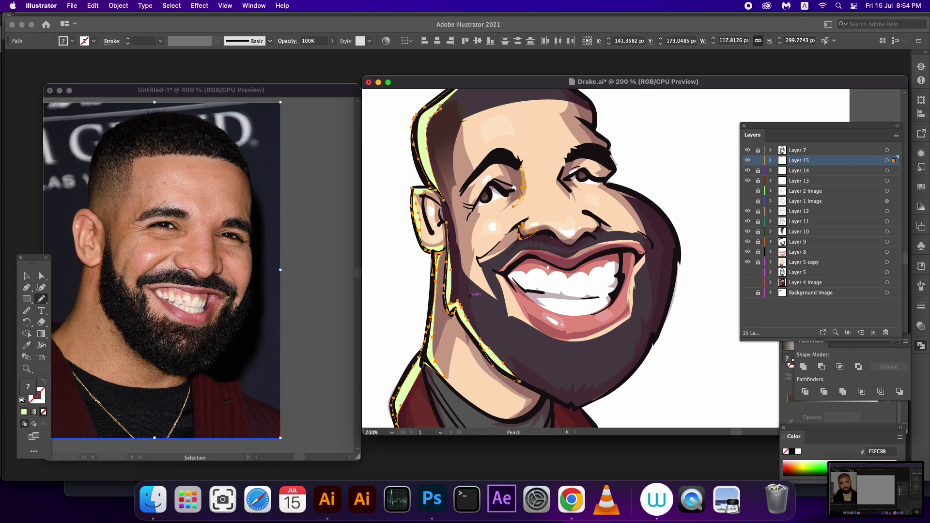
Step: Recolour the selected left-side rim lights to cream hex FFEEB8
key("super+z")
scroll(470, 295, "up", 2)
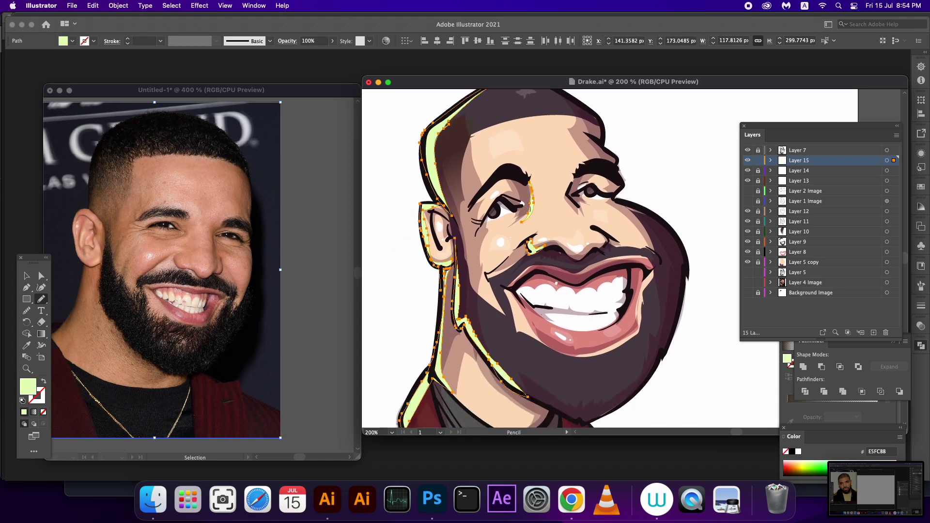
double_click(28, 386)
type("F9E7BB")
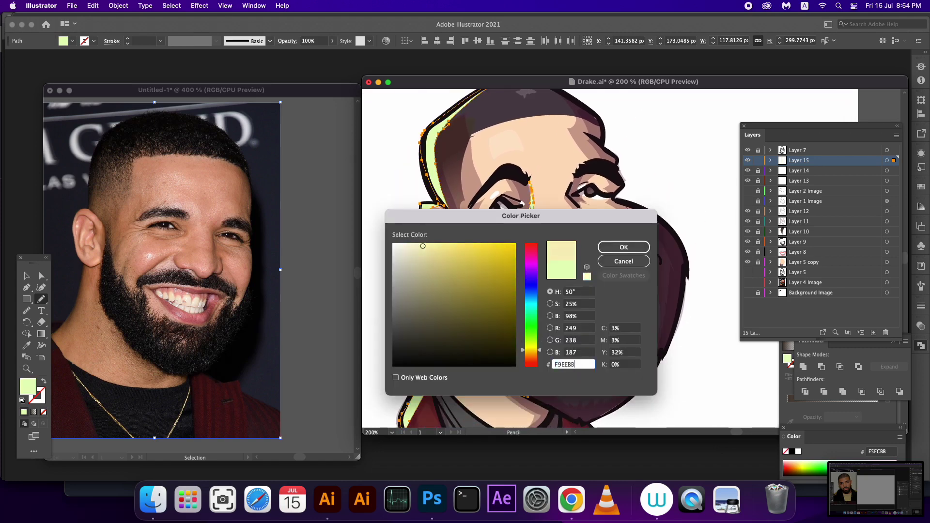
key("BackSpace")
key("BackSpace")
key("BackSpace")
type("5BB")
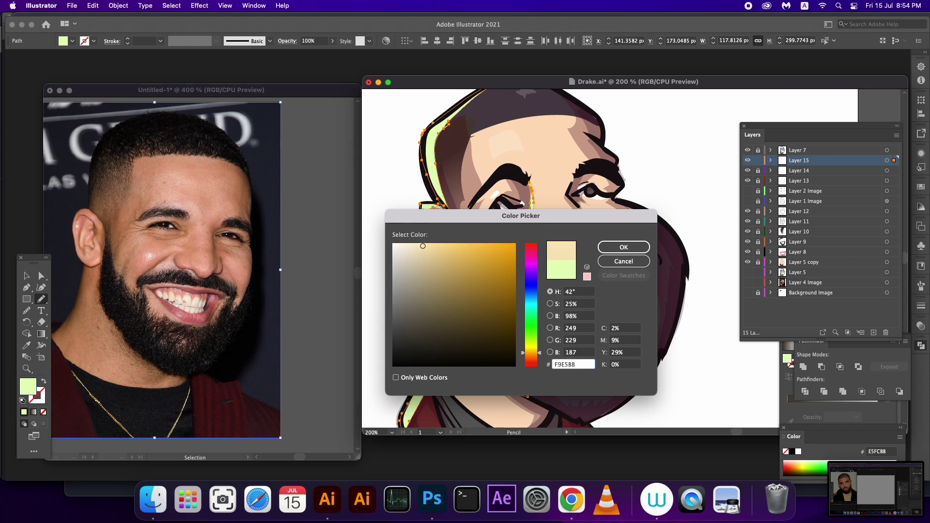
key("BackSpace")
key("BackSpace")
key("BackSpace")
type("0BB")
left_click(418, 243)
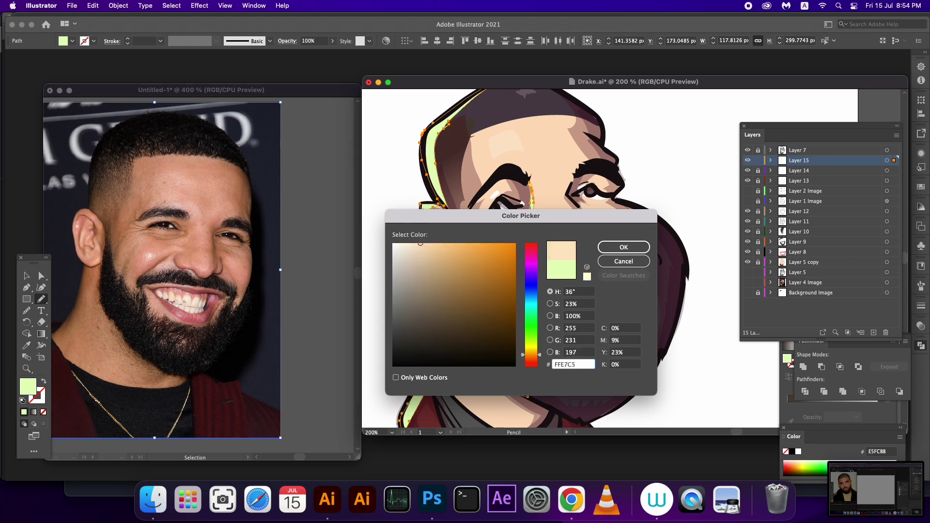
key("BackSpace")
key("BackSpace")
key("BackSpace")
type("F0CA")
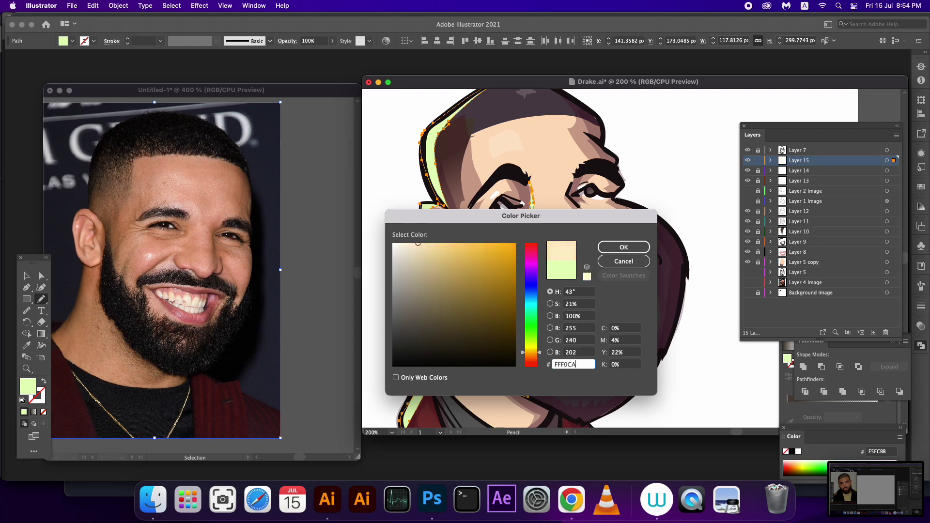
key("BackSpace")
key("BackSpace")
key("BackSpace")
type("EFBB")
key("Return")
Step: Deselect the rim lights and add a new Layer 16 above Layer 15
scroll(526, 259, "right", 2)
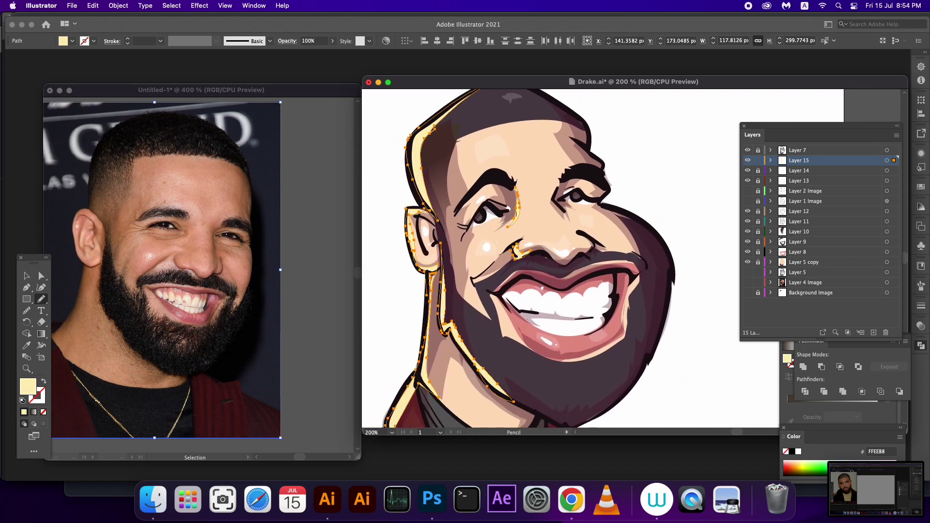
key("ctrl+shift+a")
scroll(672, 201, "down", 2)
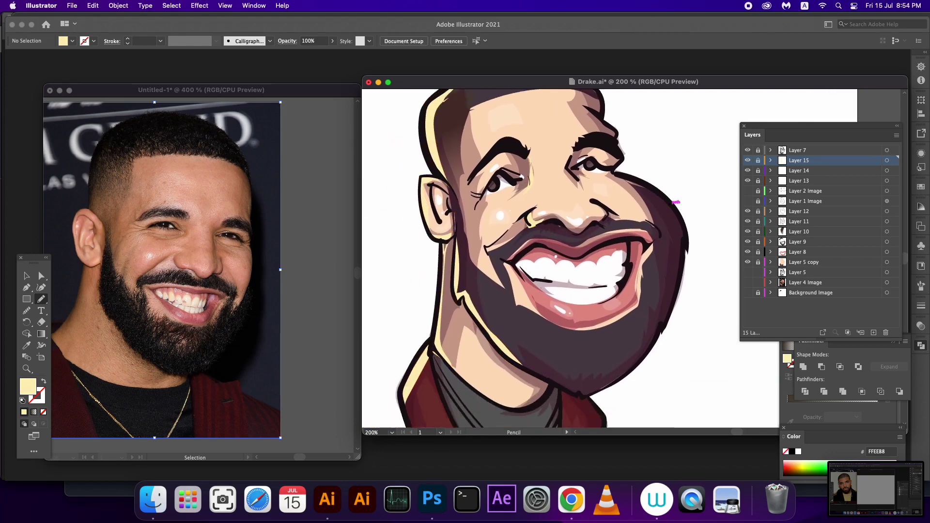
left_click(874, 332)
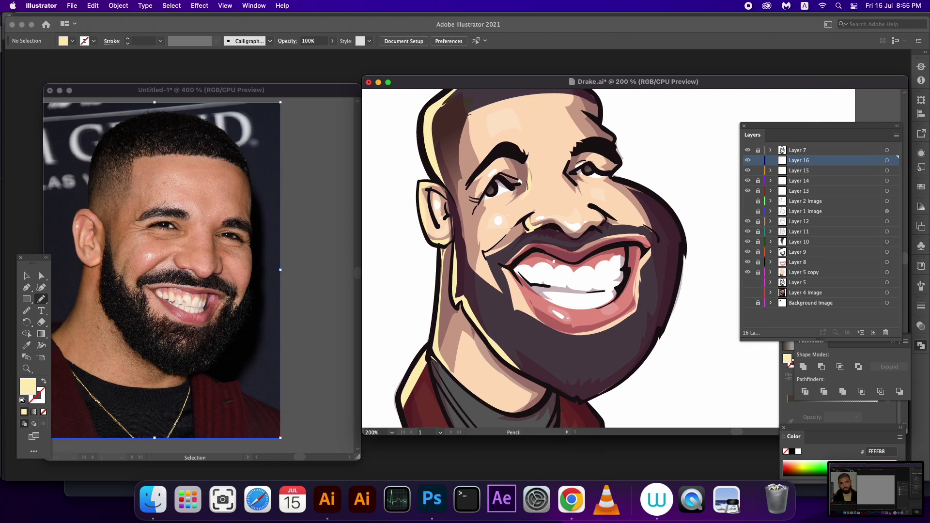
Step: Unlock Layer 15, add a cream highlight left of the nose, then relock it
key("super+alt+2")
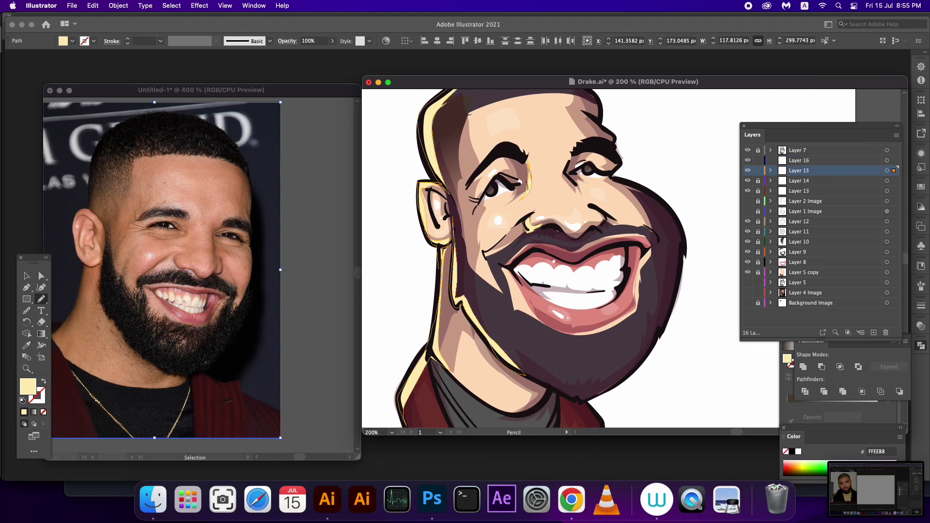
left_click_drag(529, 217, 524, 225)
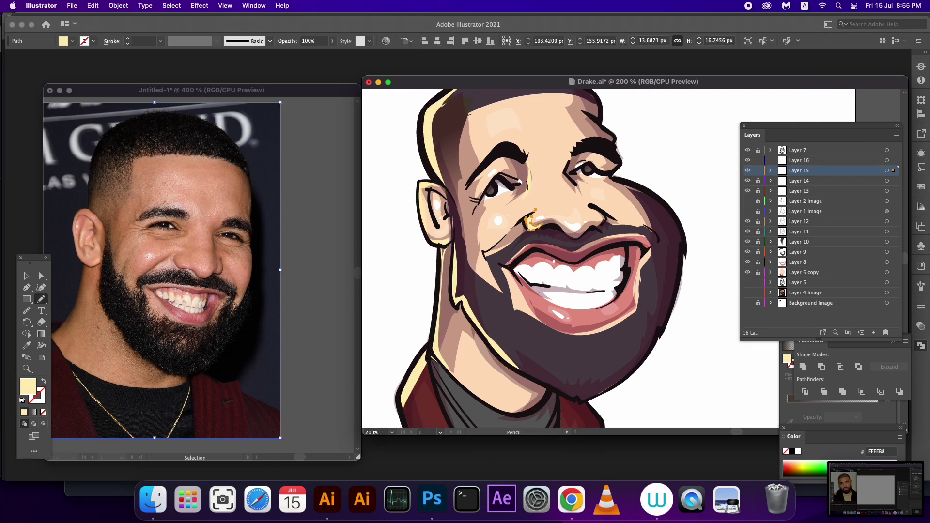
scroll(533, 256, "up", 3)
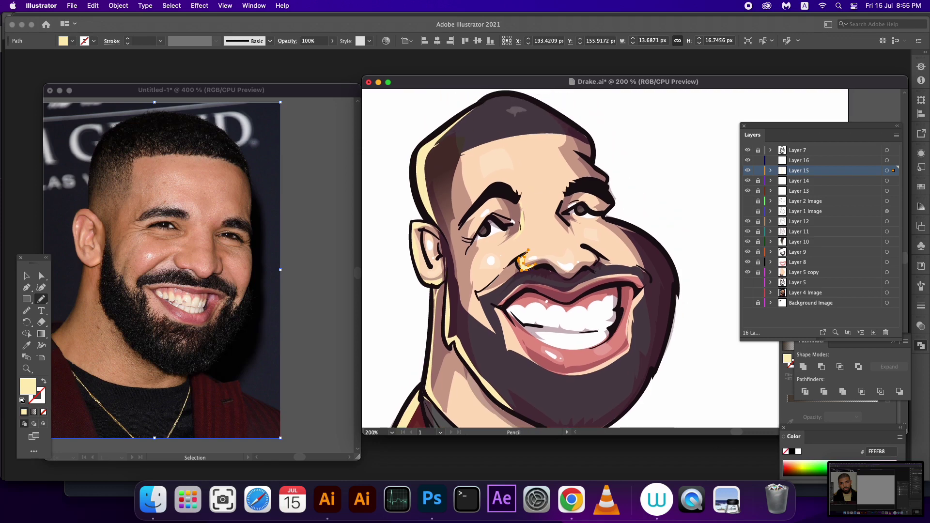
key("super+2")
Step: On Layer 16, trace a right-temple rim light and set the fill to BBF2FF
left_click(799, 161)
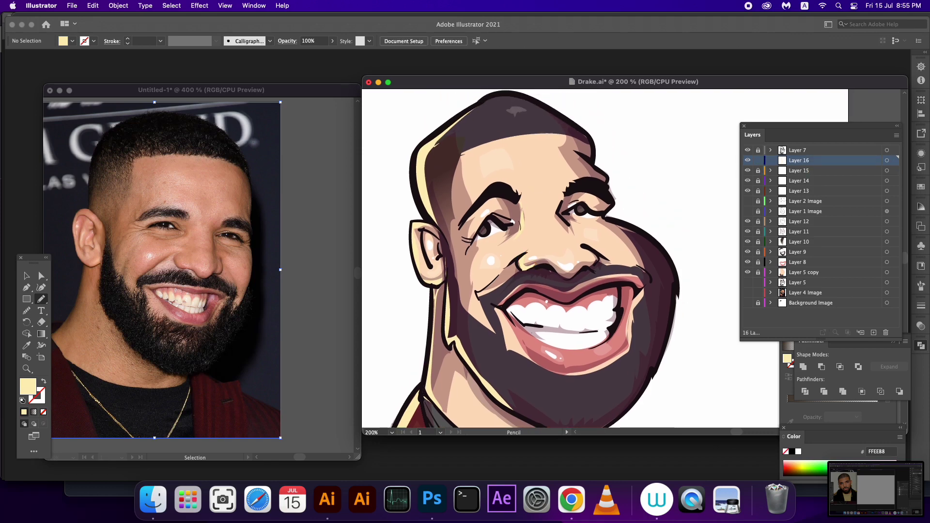
left_click_drag(574, 152, 608, 181)
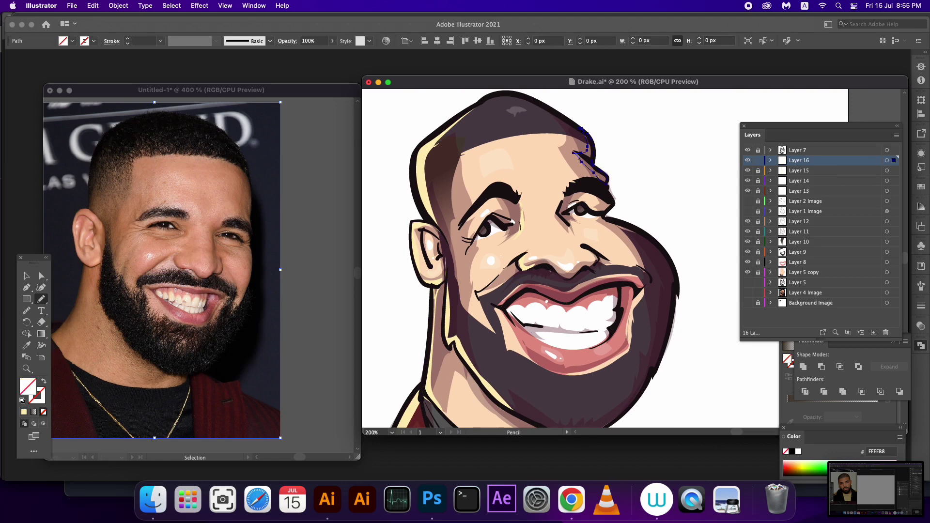
double_click(28, 386)
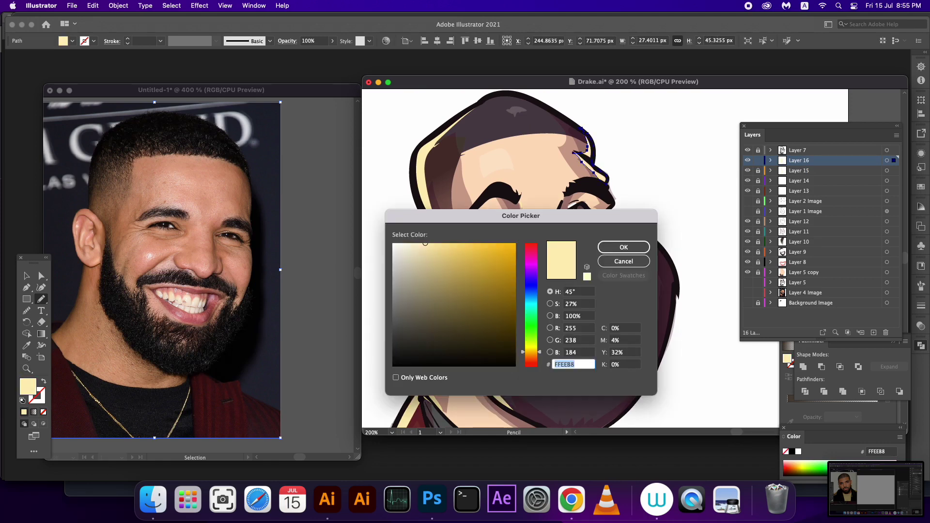
type("FFBBE8")
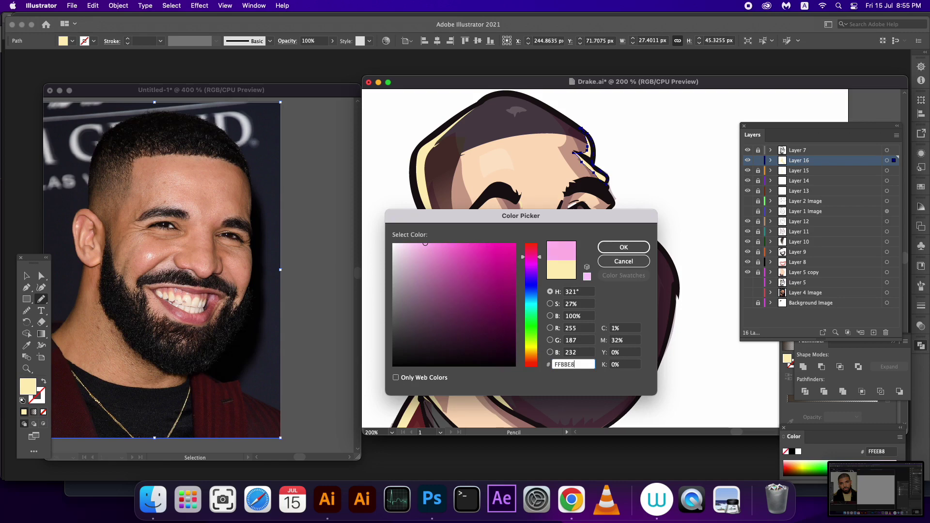
type("BBF2FF")
key("Return")
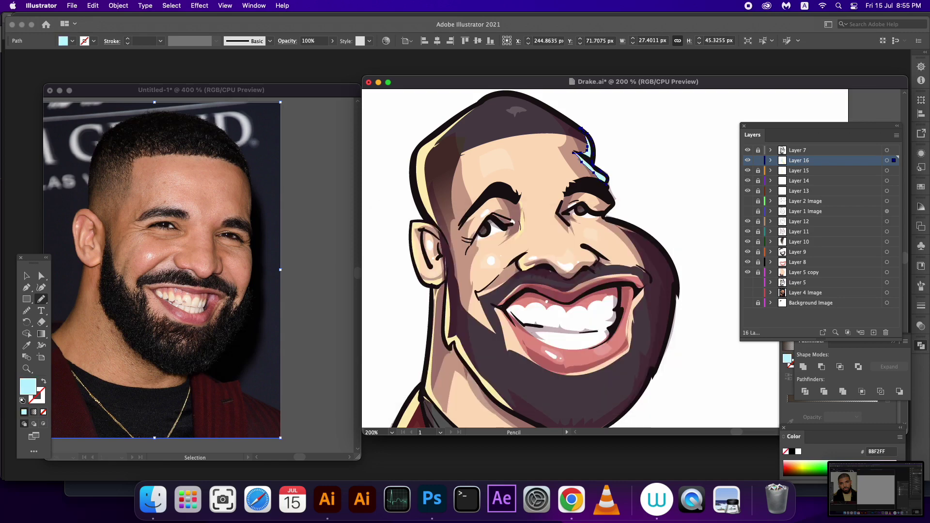
scroll(533, 256, "right", 2)
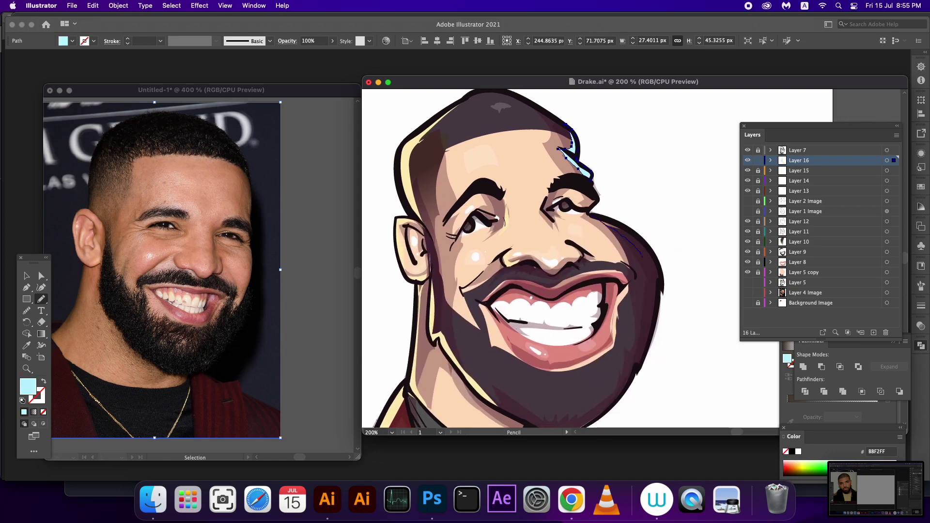
Step: Draw a light-blue rim-light shape down the right beard edge and jaw
mouse_move(654, 285)
left_mouse_down()
mouse_move(618, 392)
mouse_move(597, 417)
left_mouse_up()
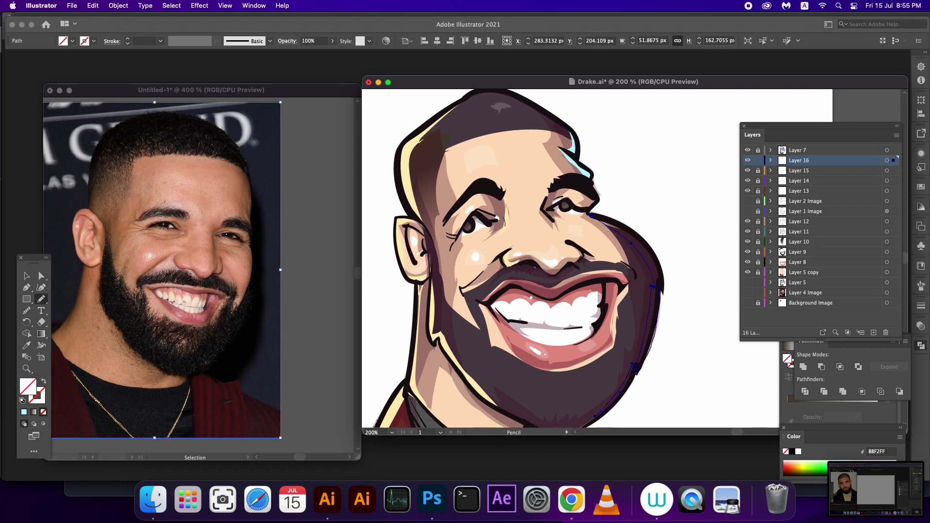
left_click_drag(655, 315, 639, 370)
key("comma")
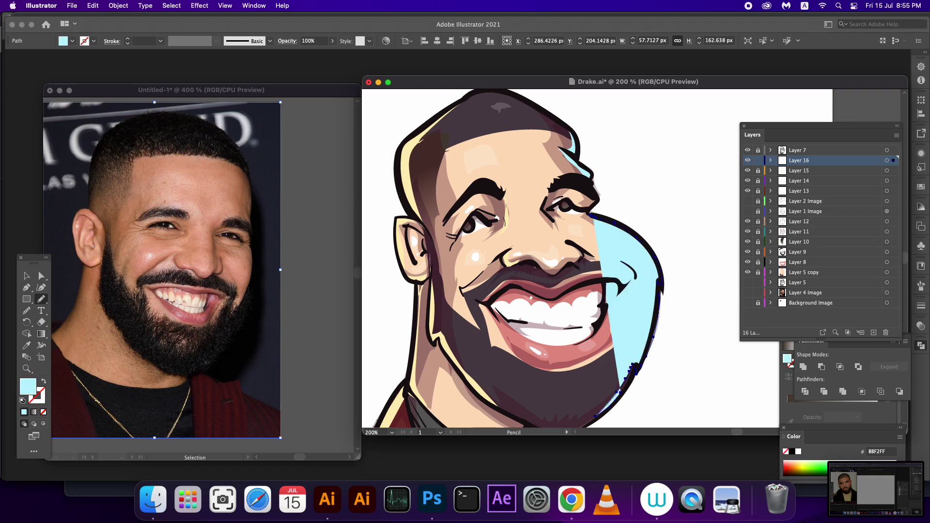
key("ctrl+z")
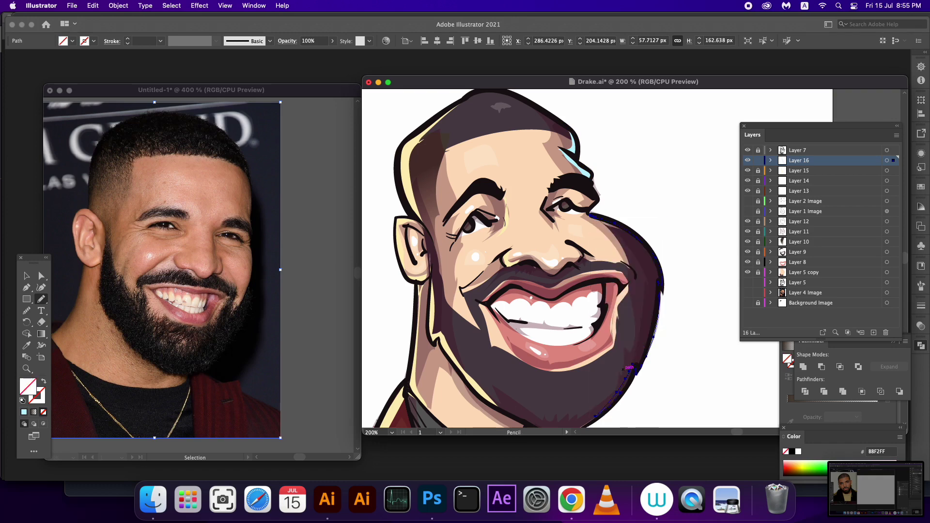
key("ctrl+z")
key("ctrl+z")
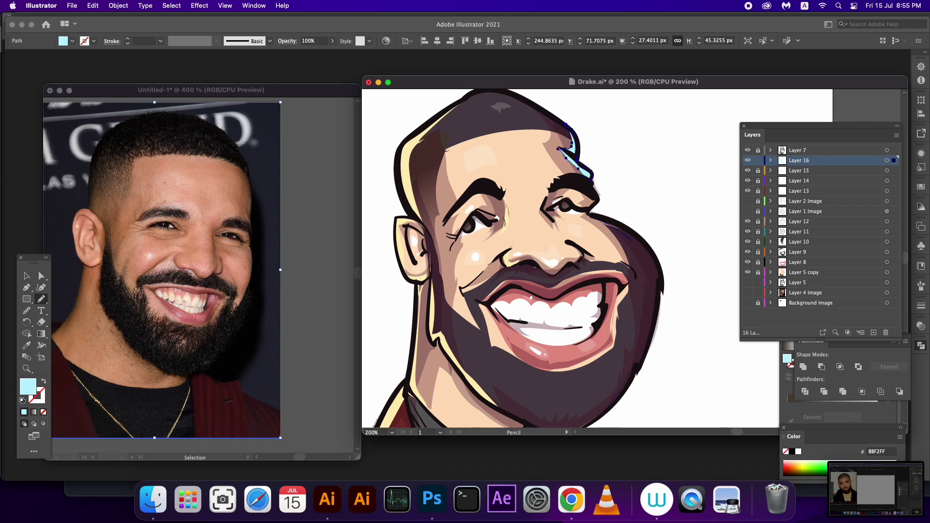
left_click_drag(651, 274, 650, 324)
left_click_drag(633, 369, 622, 386)
left_click_drag(651, 247, 662, 265)
left_click_drag(601, 407, 595, 413)
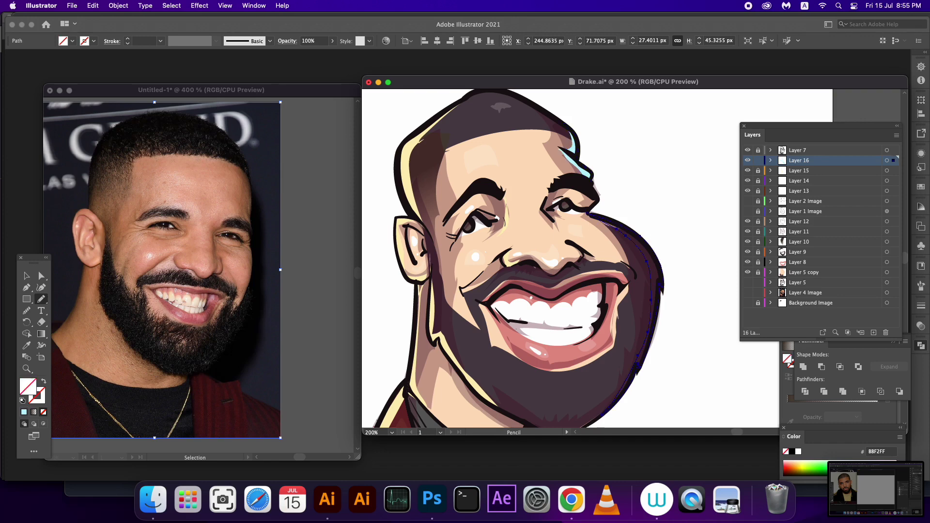
key("comma")
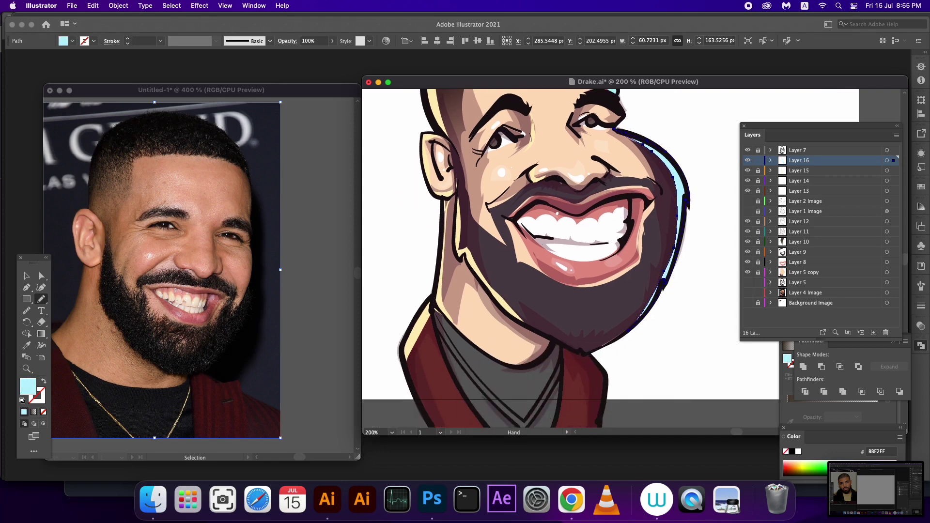
Step: Add light-blue BBF2FF highlights along the side of the nose and the upper lip
scroll(571, 257, "down", 3)
left_click_drag(578, 183, 600, 216)
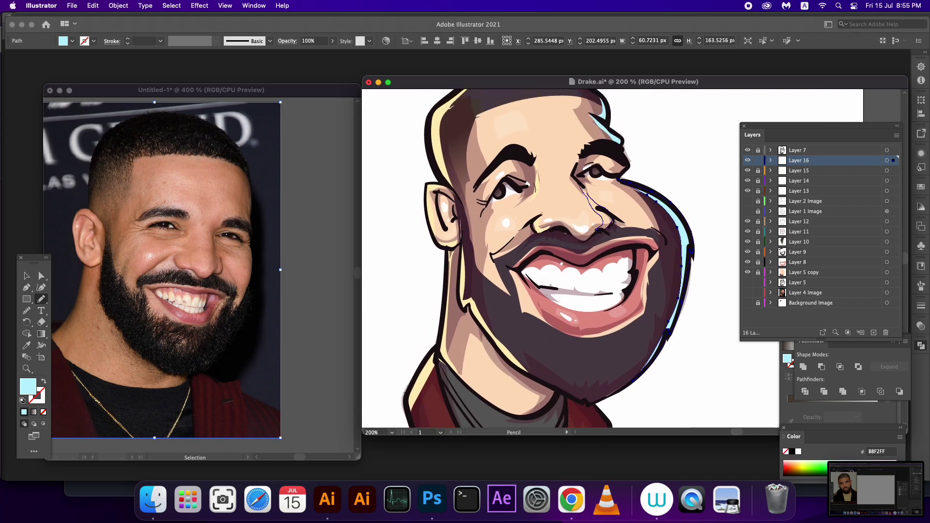
left_click_drag(601, 227, 596, 229)
key("comma")
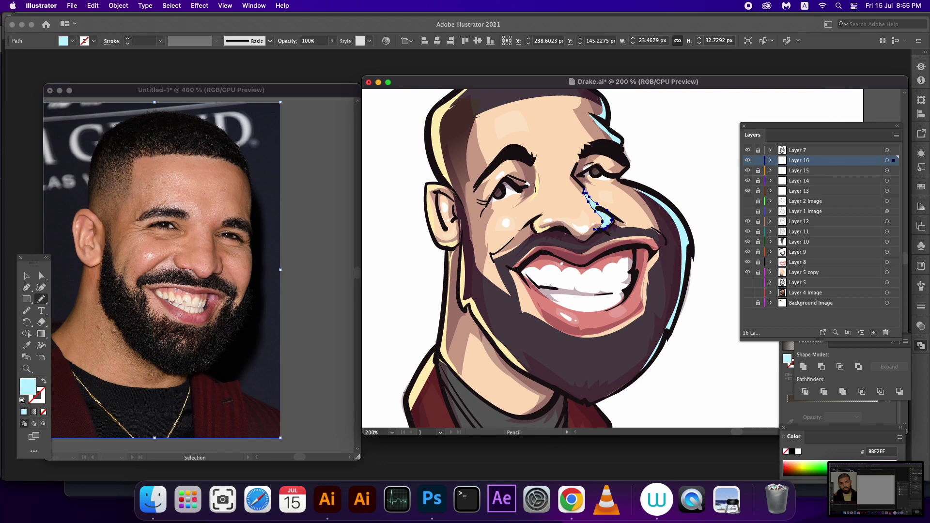
scroll(572, 257, "down", 3)
left_click_drag(571, 257, 561, 269)
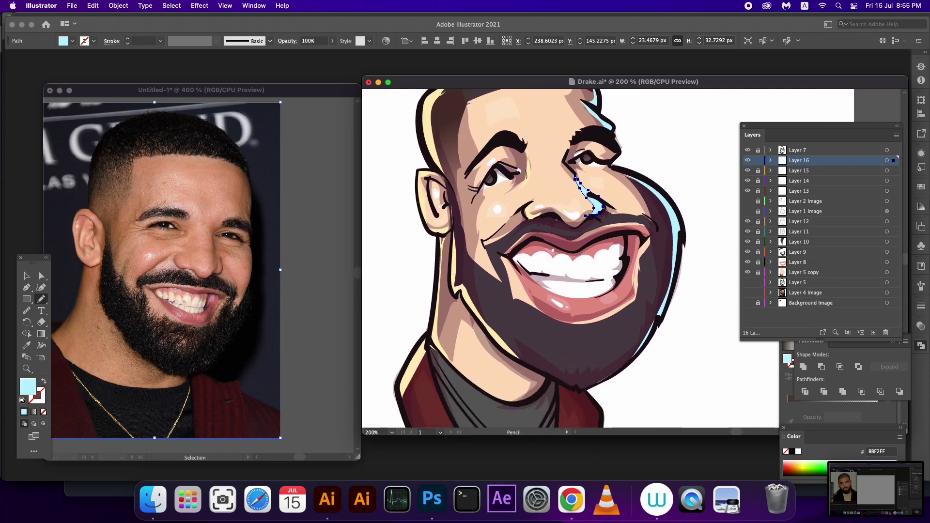
left_click_drag(589, 236, 644, 225)
key("comma")
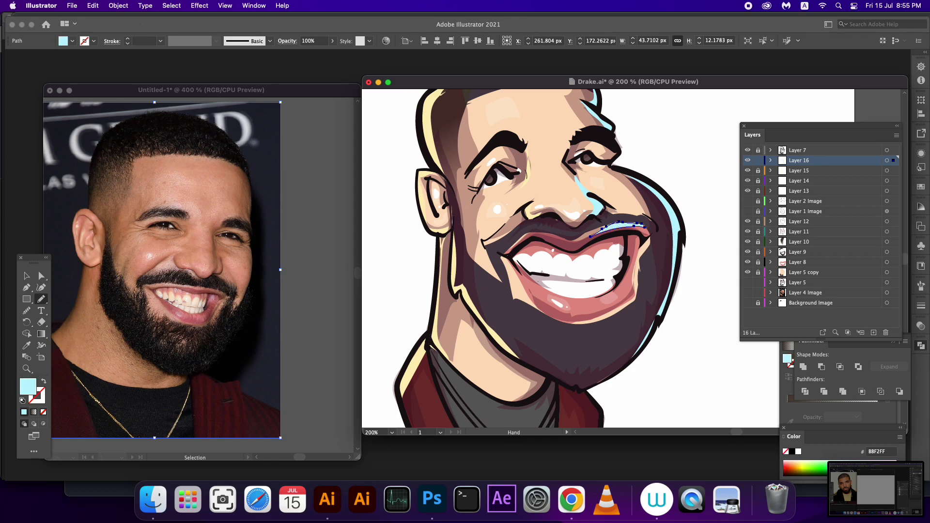
Step: Add a light-blue rim highlight down the right neck, then zoom out to view the caricature
mouse_move(644, 226)
left_mouse_down()
mouse_move(641, 257)
mouse_move(633, 141)
left_mouse_up()
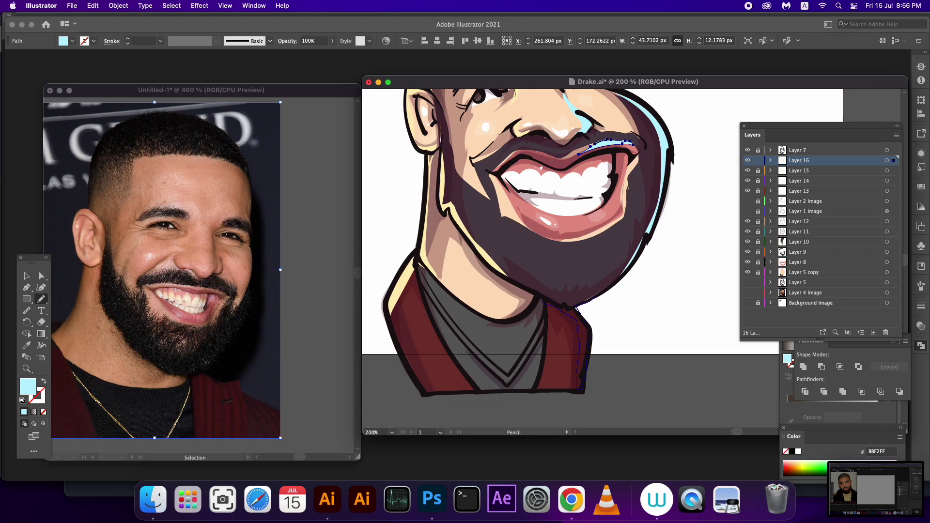
left_click_drag(625, 270, 524, 284)
key("comma")
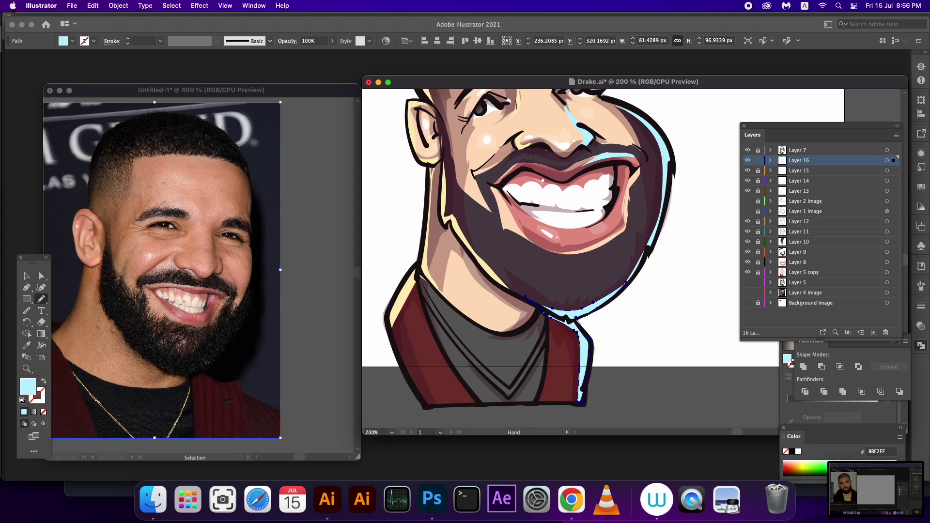
left_click_drag(581, 271, 581, 329)
key("ctrl+minus")
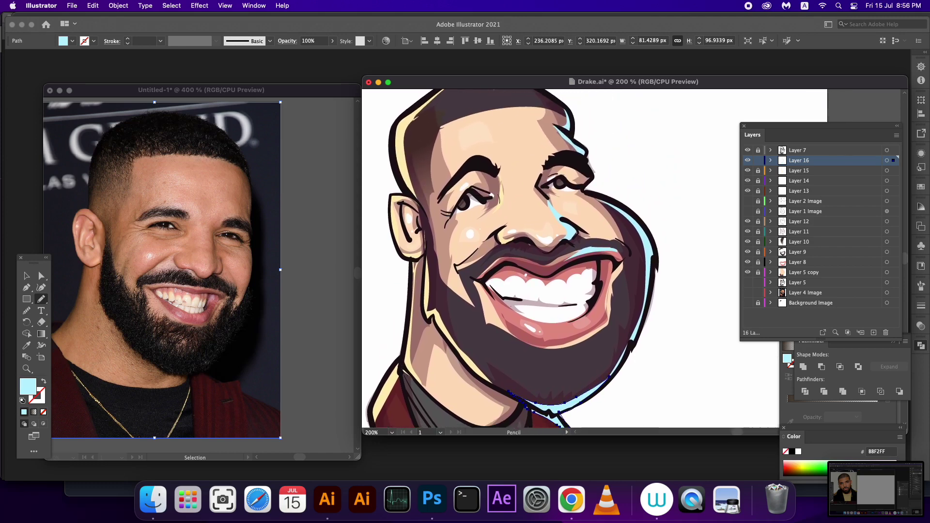
key("ctrl+minus")
key("n")
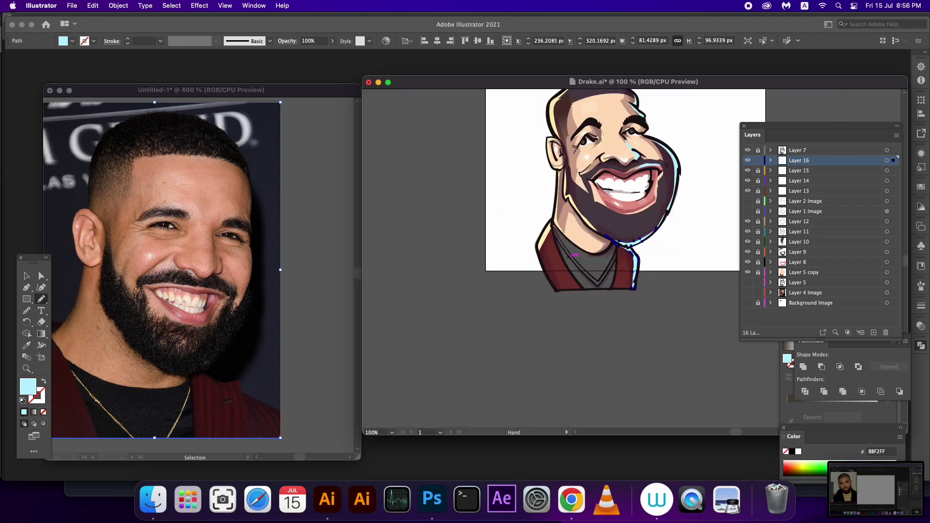
scroll(567, 260, "right", 3)
scroll(566, 259, "up", 2)
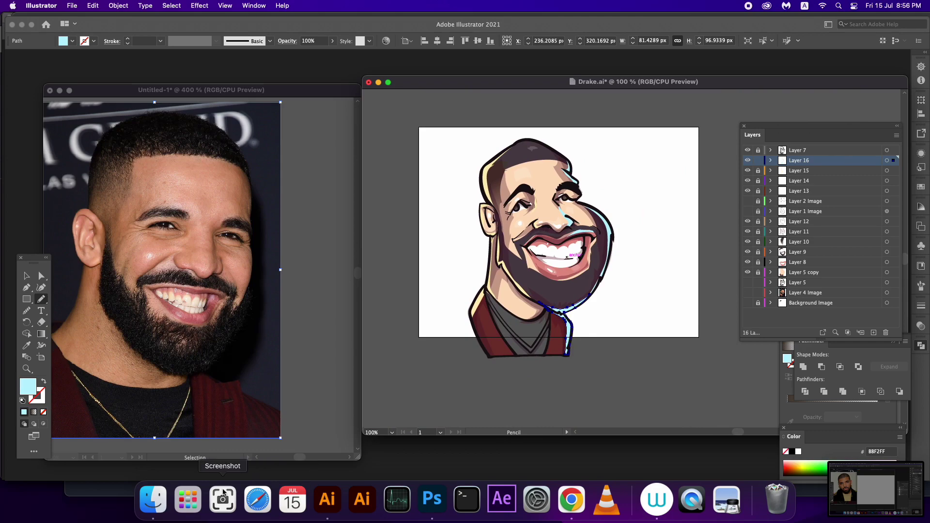